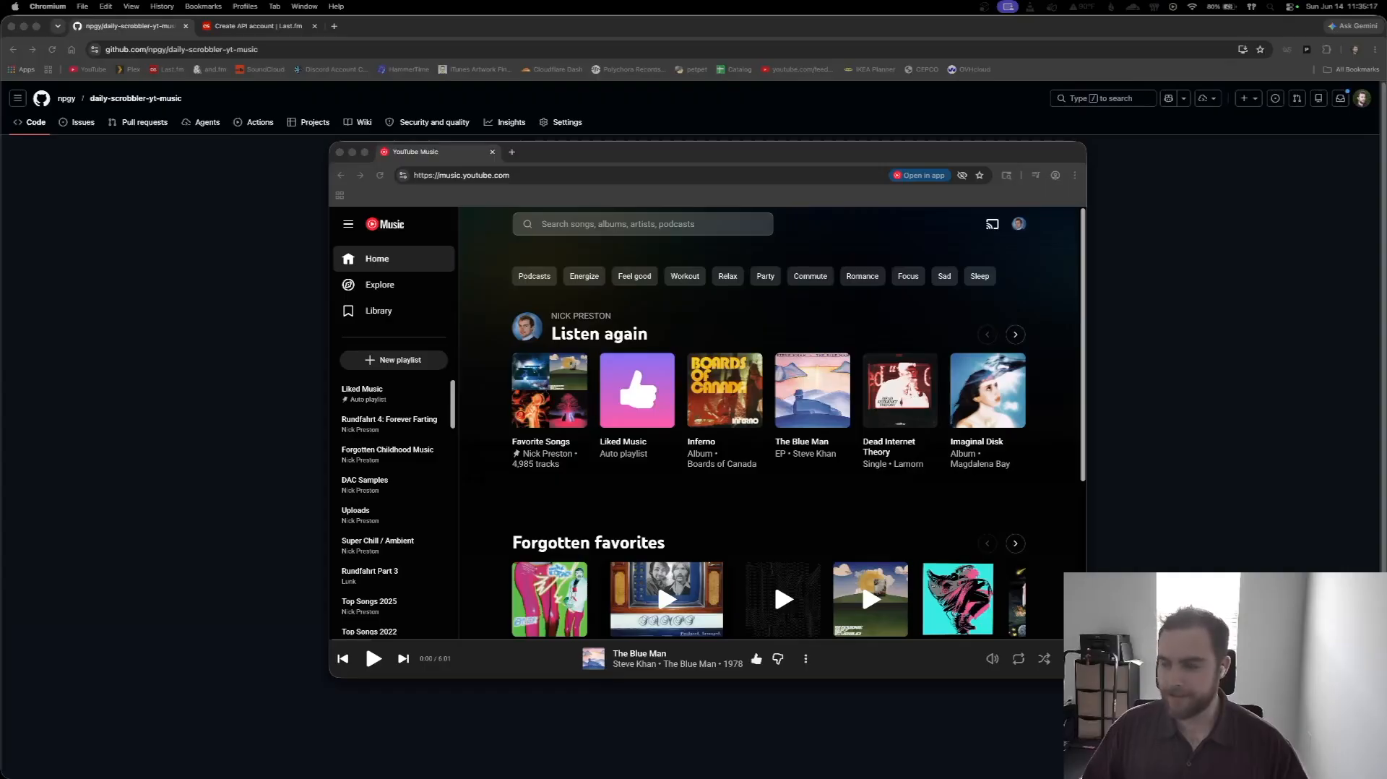
Move the YouTube Music window aside and bring the daily-scrobbler-yt-music repository window to the front.
click(1048, 249)
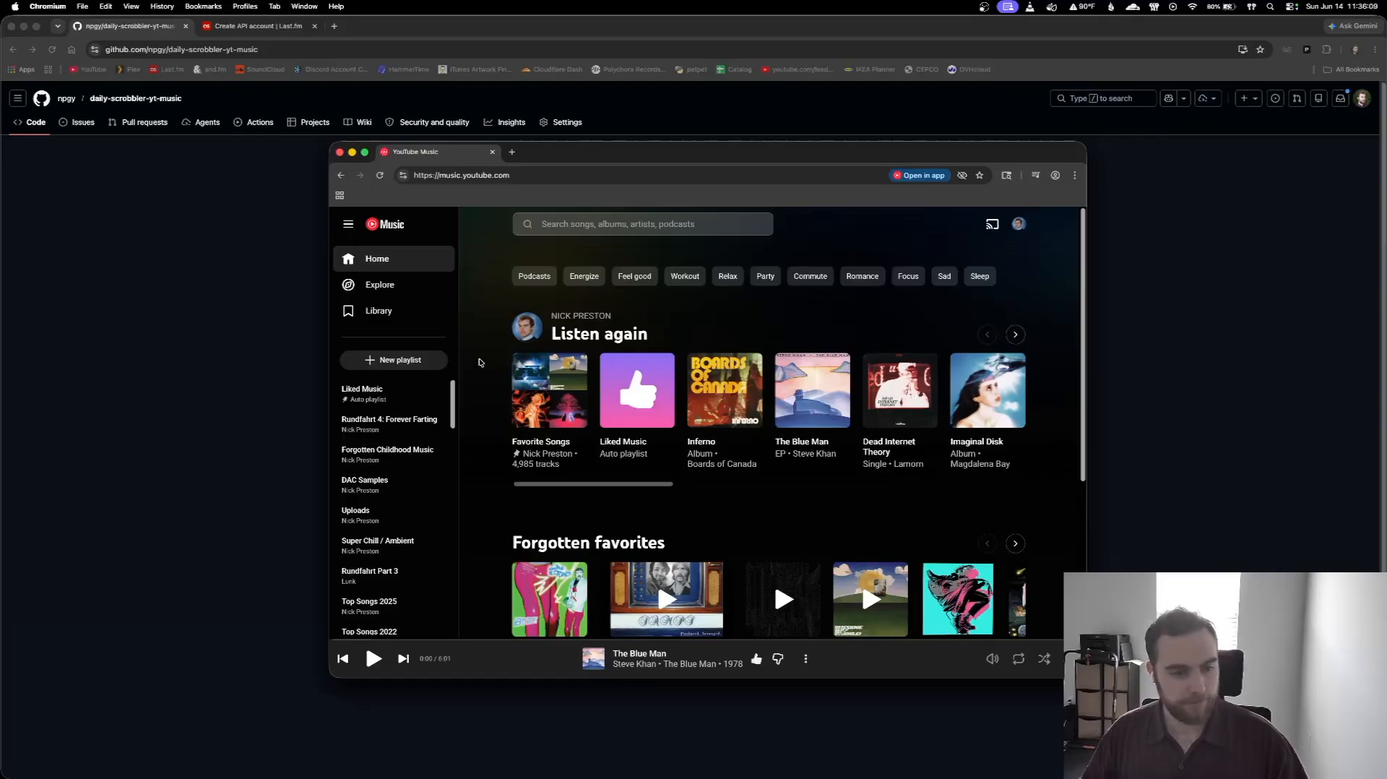
drag(549, 158, 559, 161)
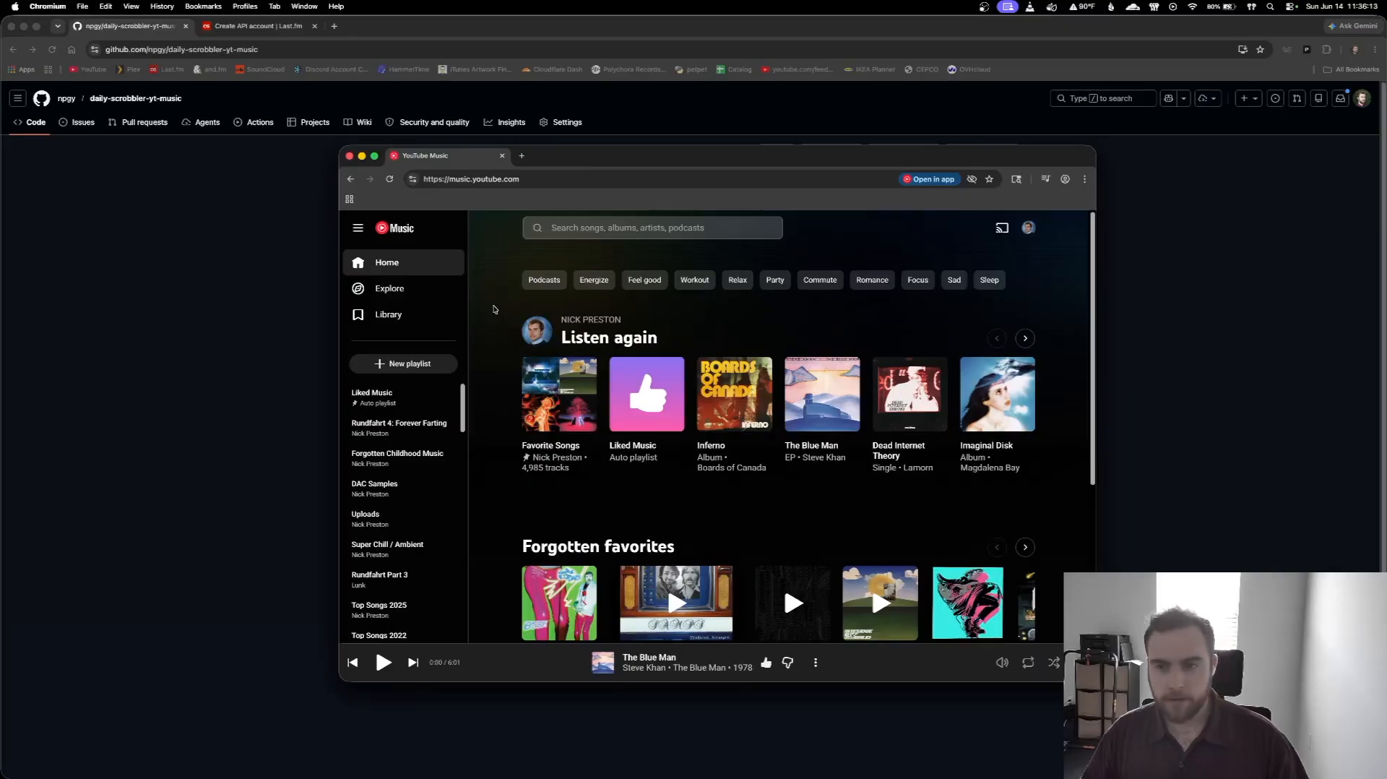
drag(557, 159, 817, 187)
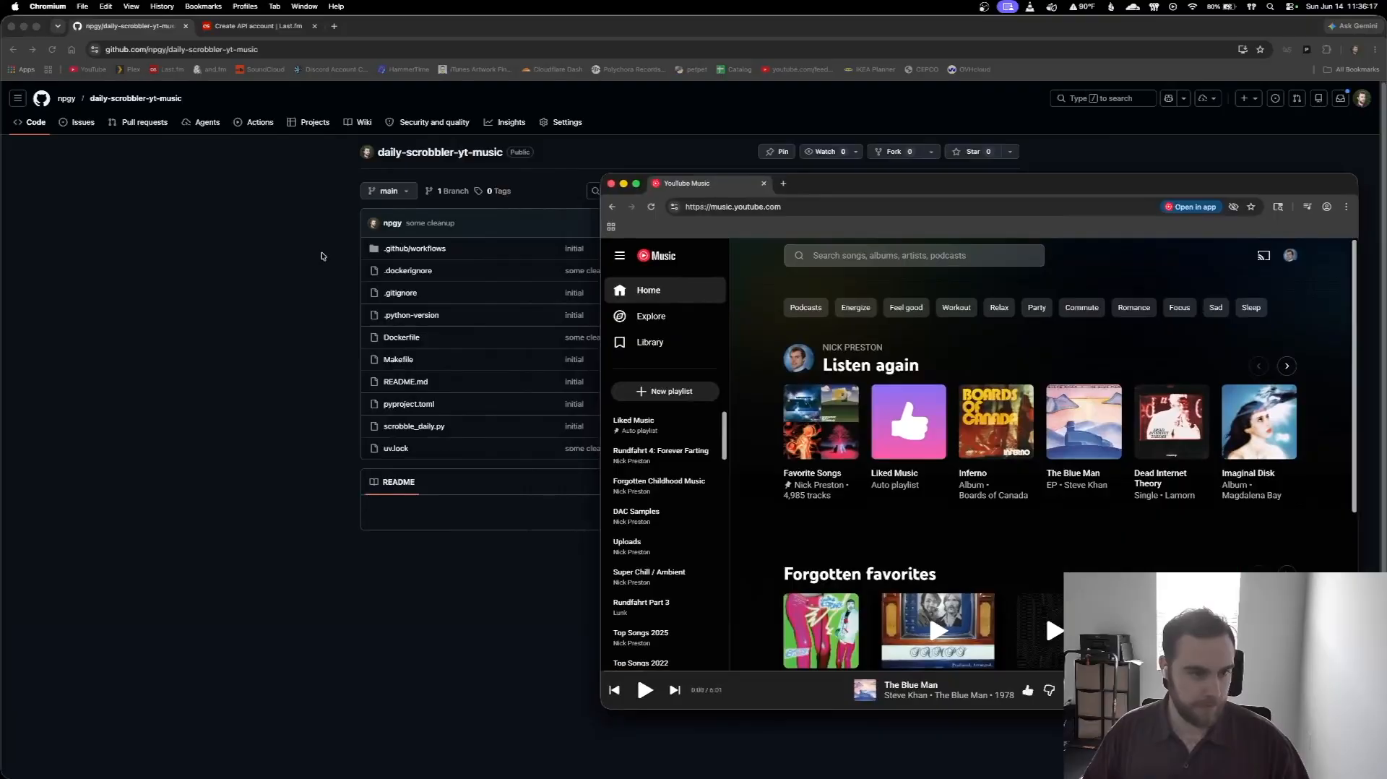
click(322, 255)
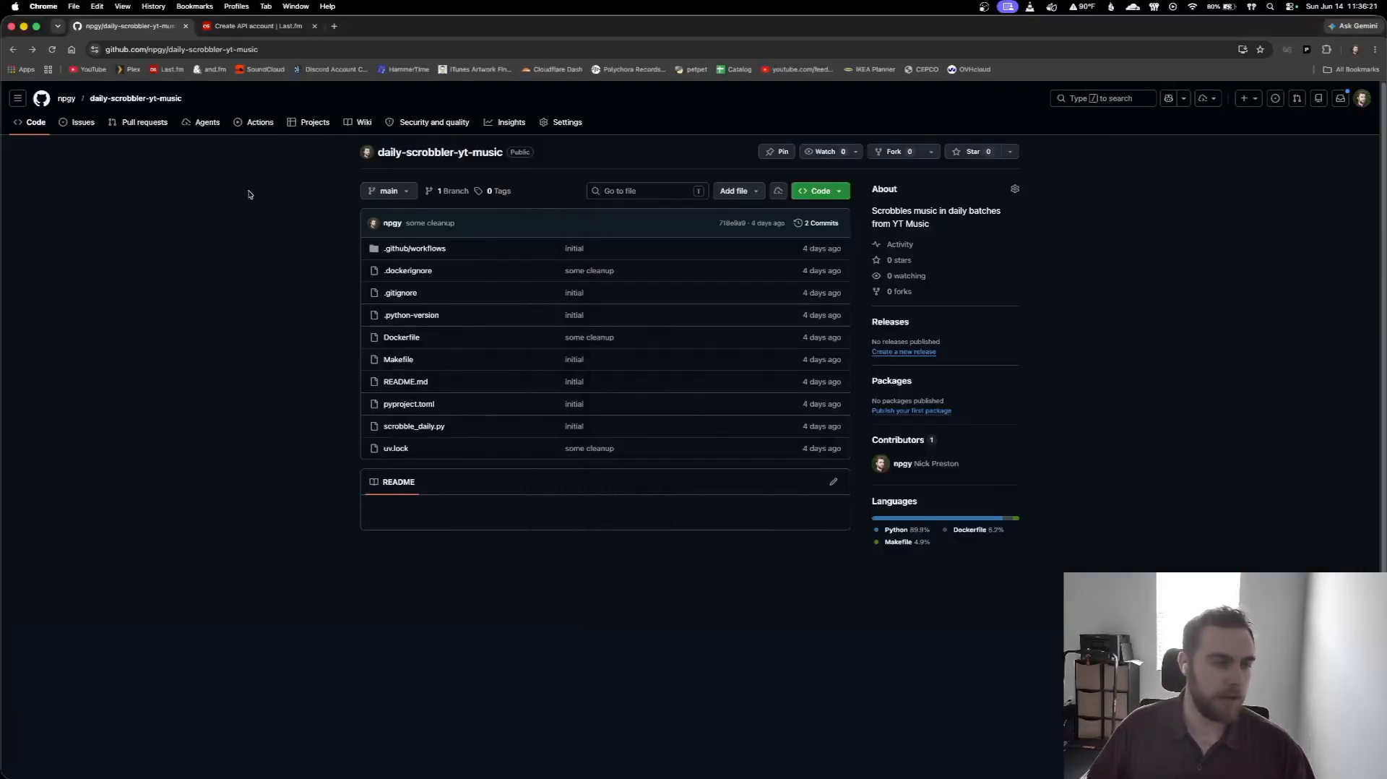
Open the repository's Actions workflow runs in a new tab, look them over, and return to the repository page.
shift+super+click(258, 124)
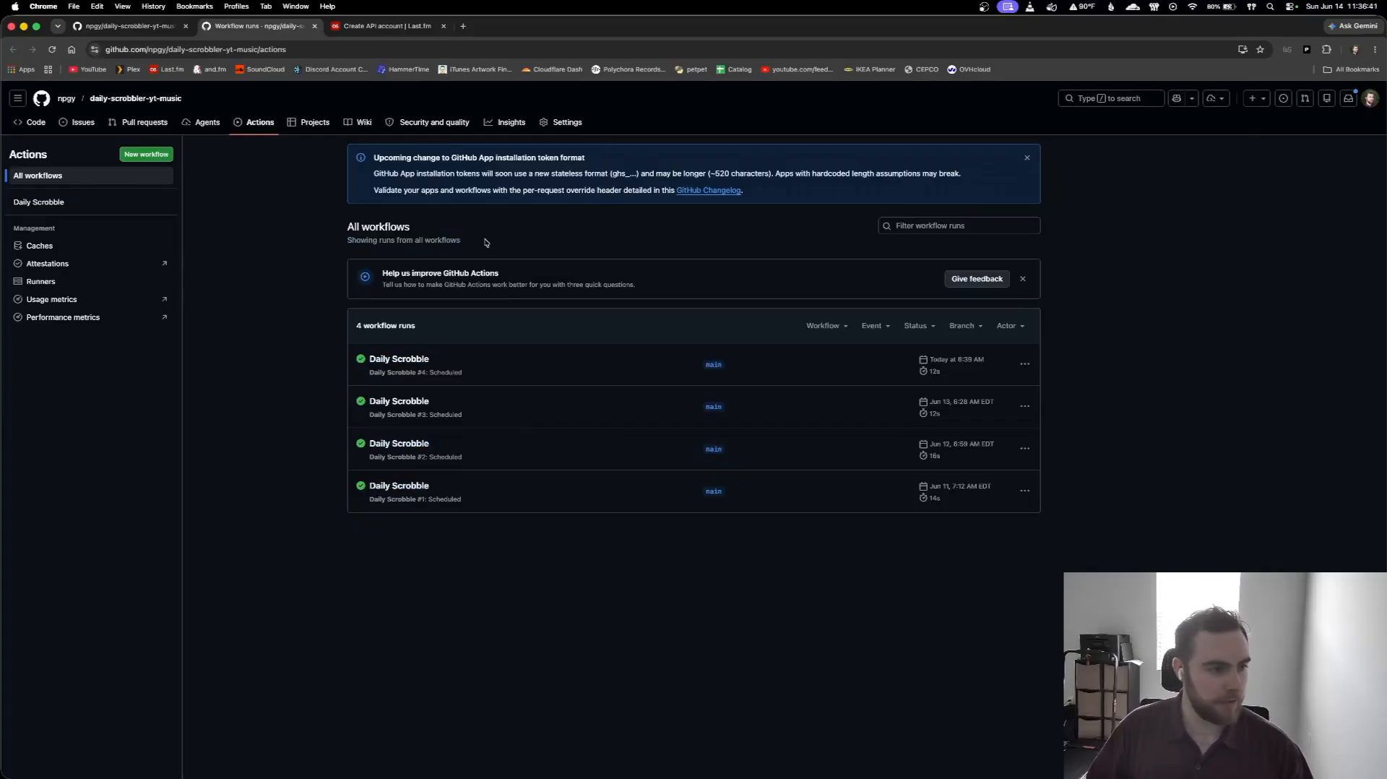
drag(486, 242, 331, 225)
click(314, 233)
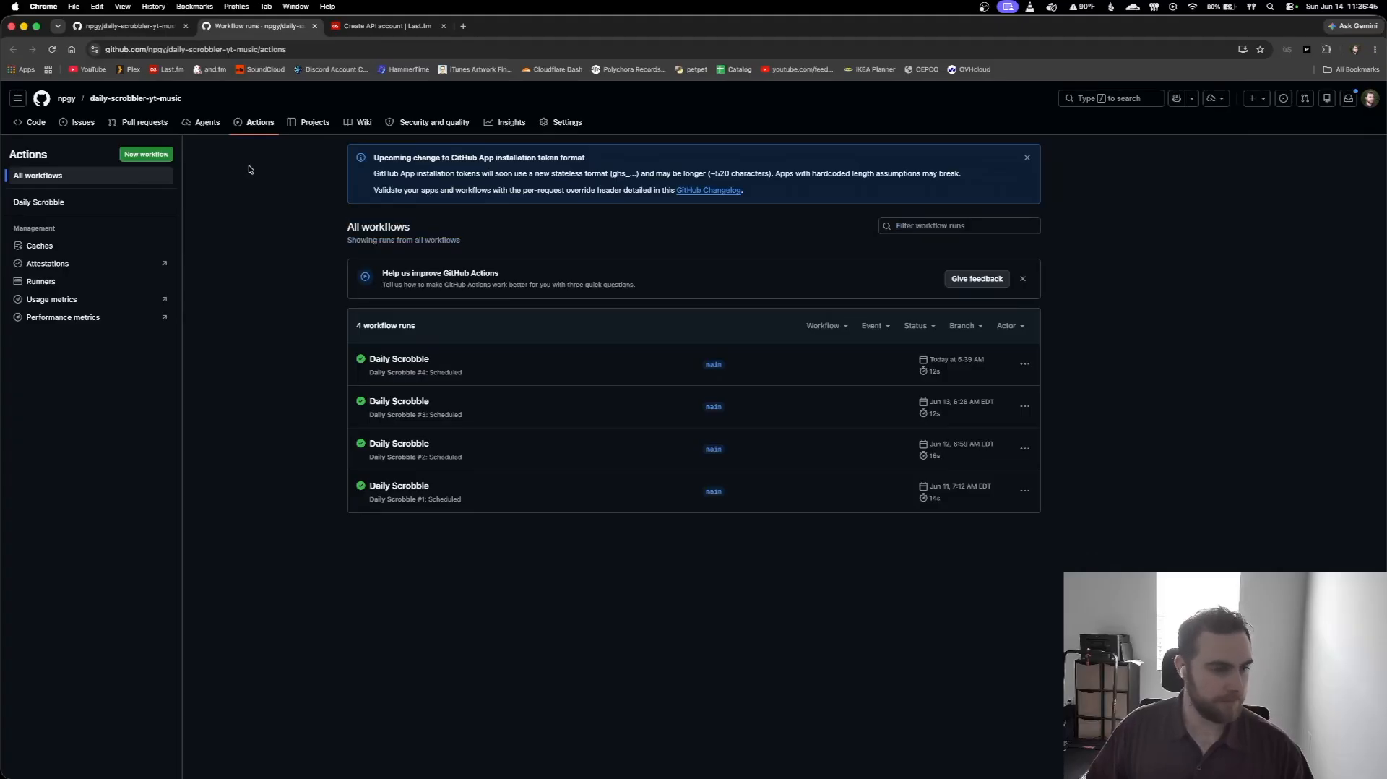
click(154, 29)
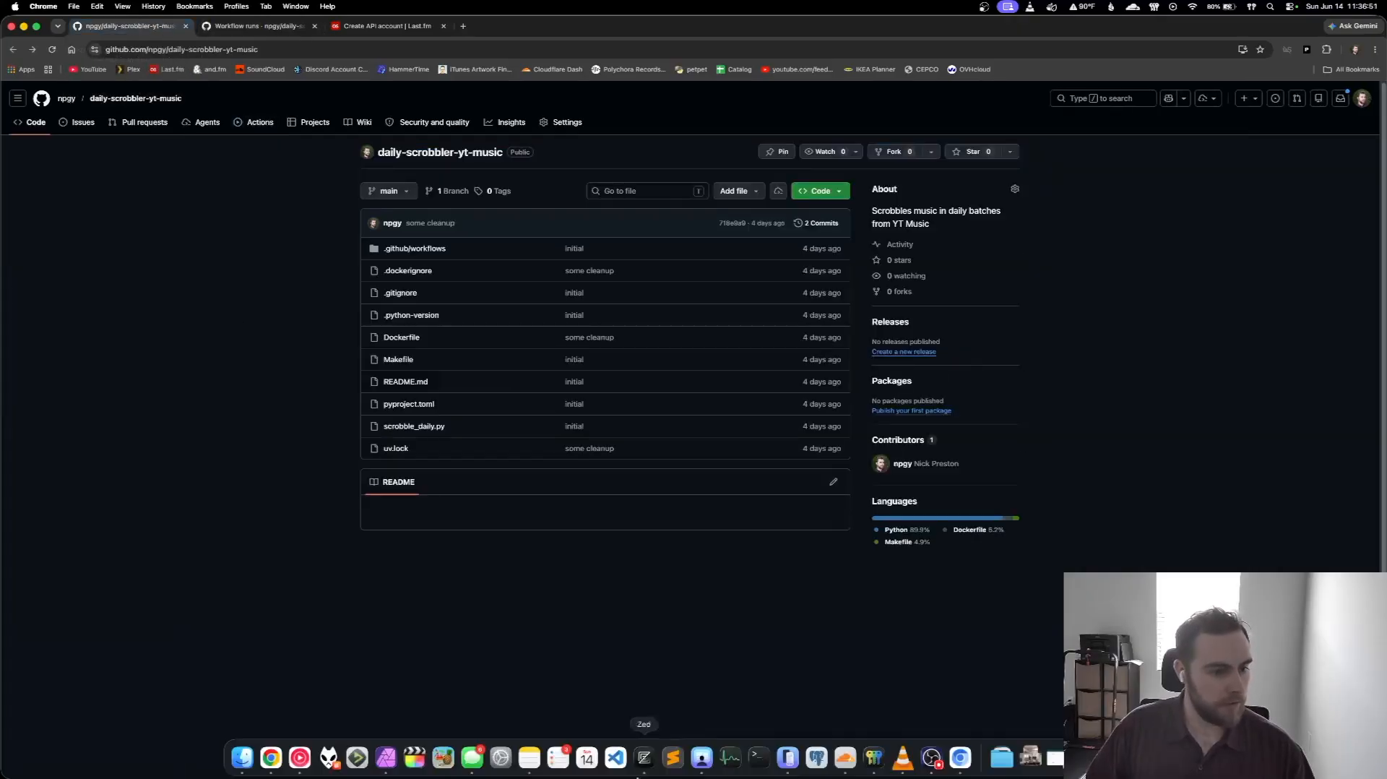
key(super+l)
key(Escape)
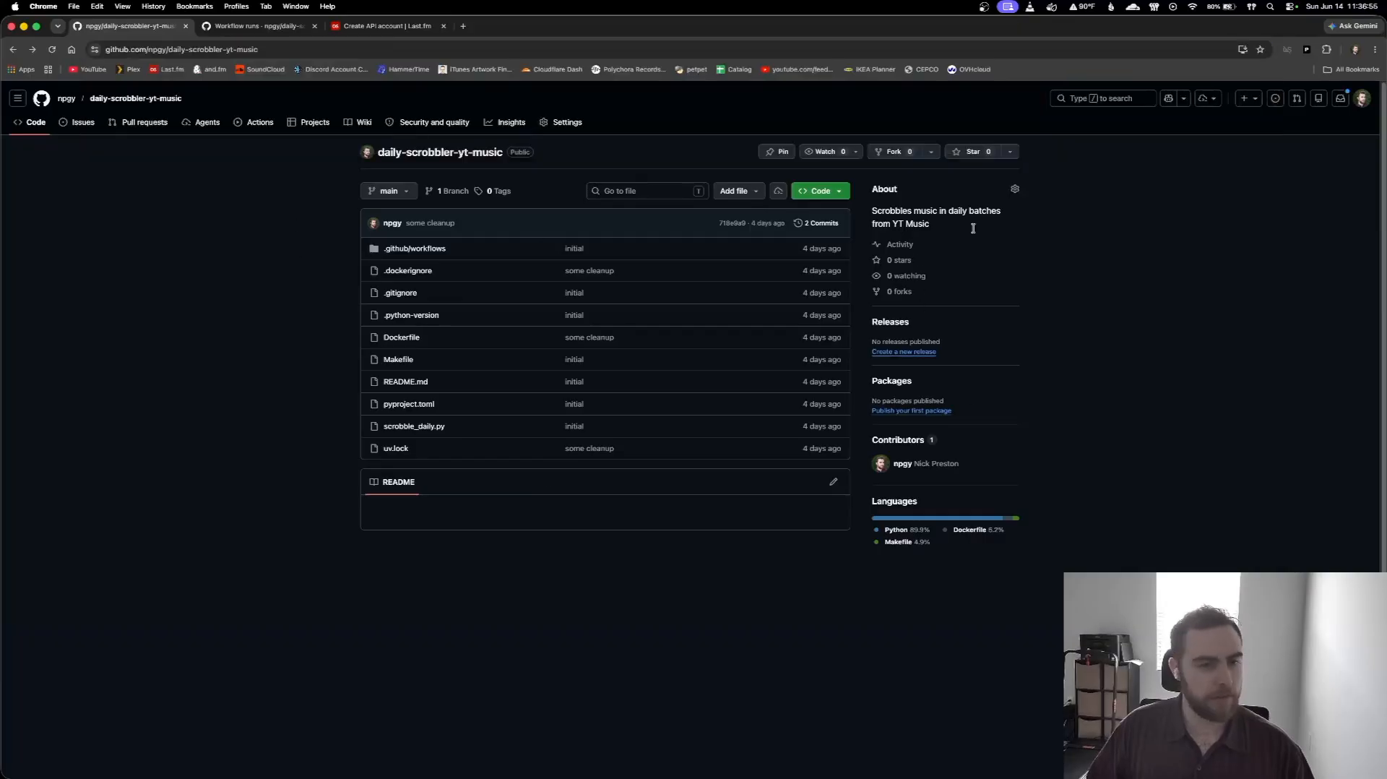
Start a fork of the daily-scrobbler-yt-music repository and choose and-fm as its owner.
click(903, 152)
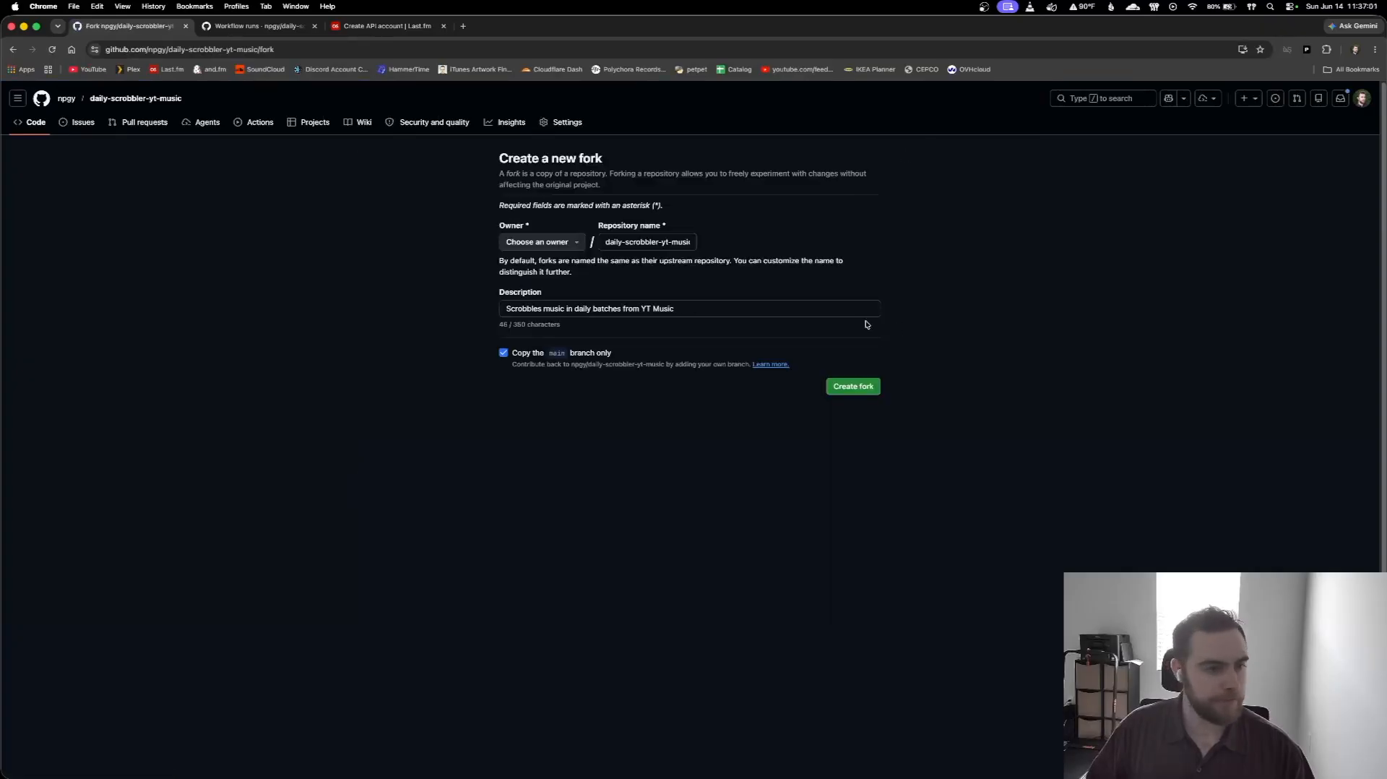
click(562, 242)
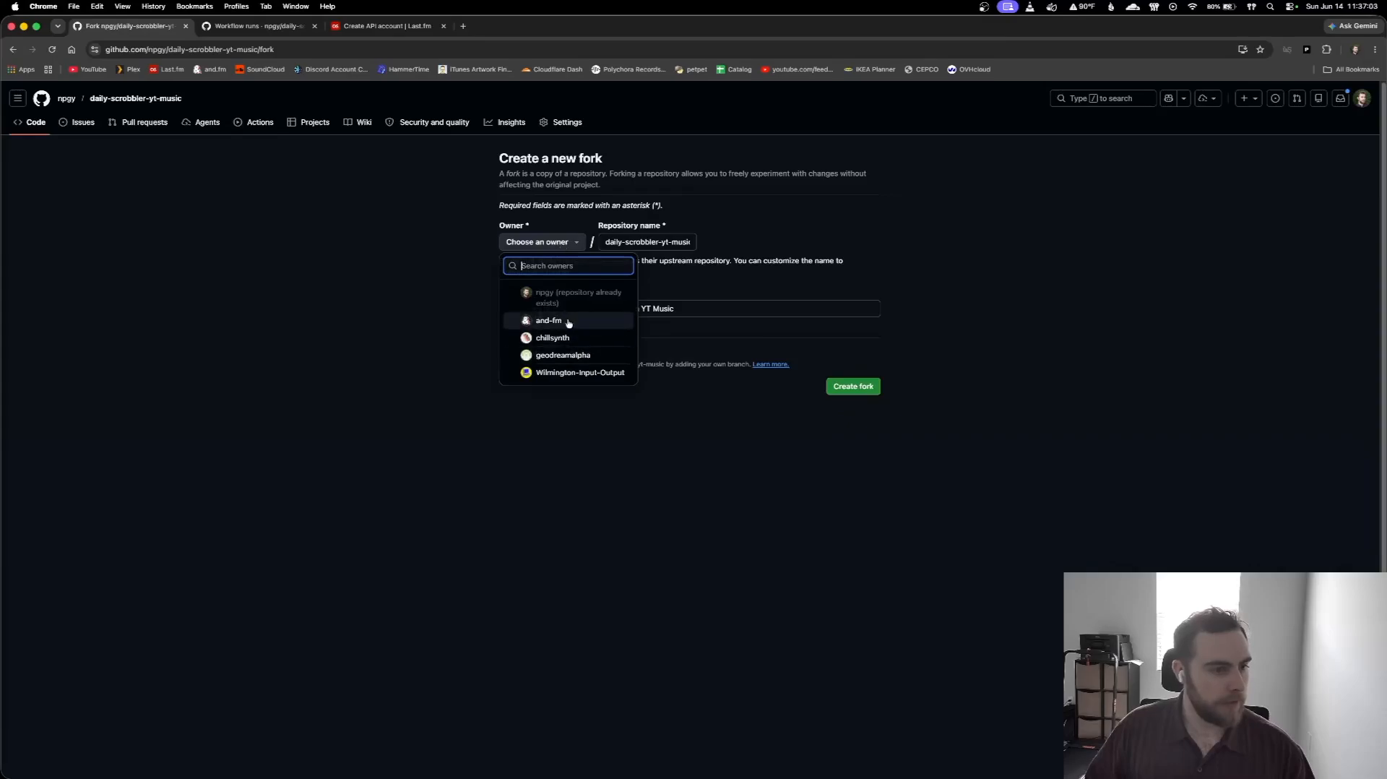
click(570, 321)
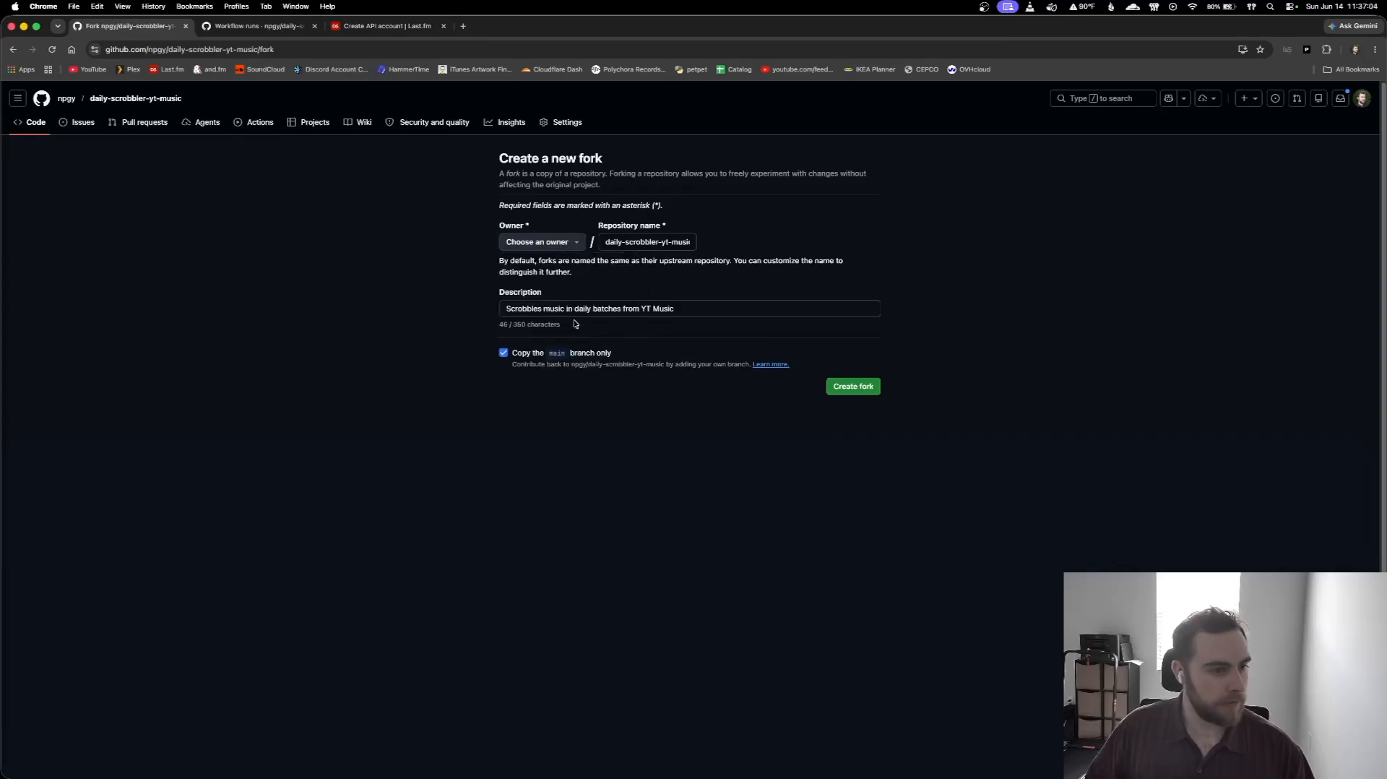
click(547, 243)
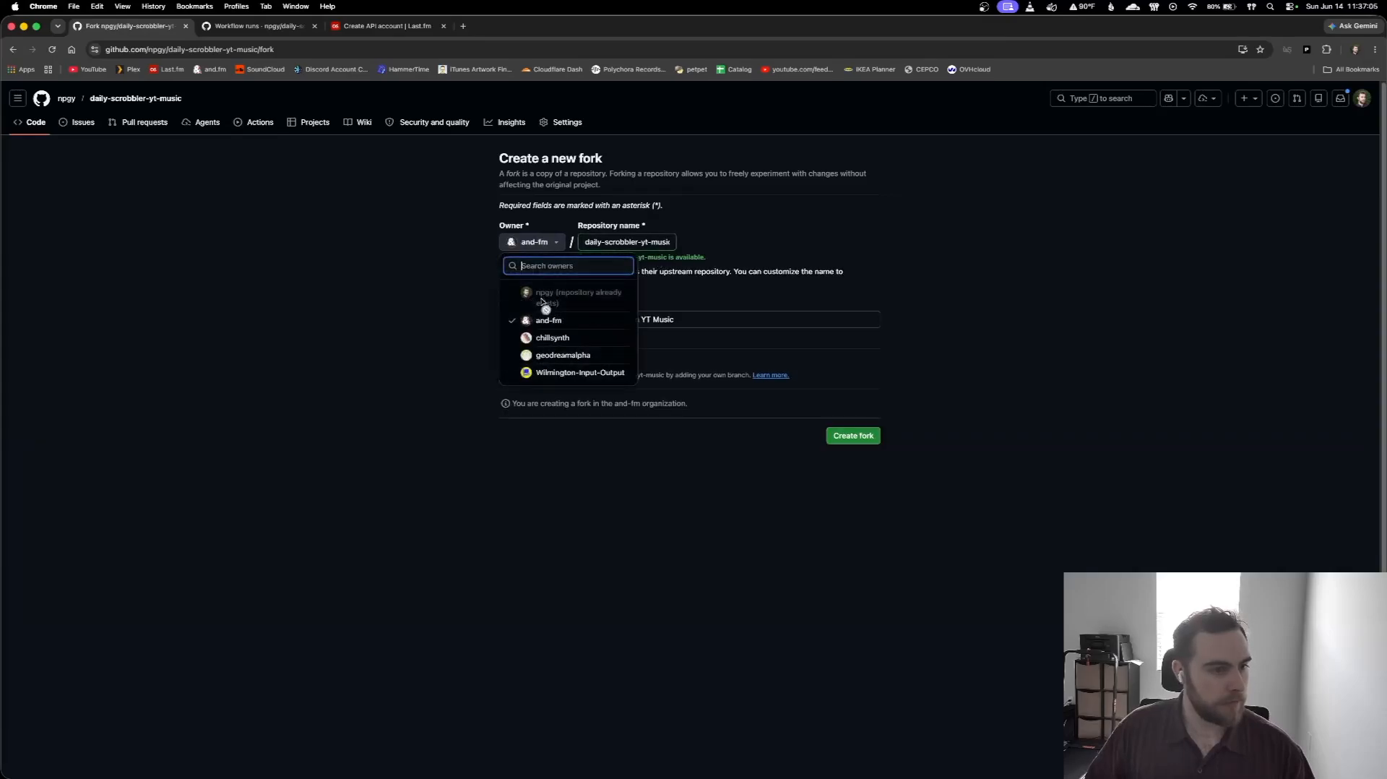
click(457, 313)
Check the fork's repository name and return to the repository's code page without creating the fork.
drag(622, 243, 696, 242)
click(635, 244)
click(627, 243)
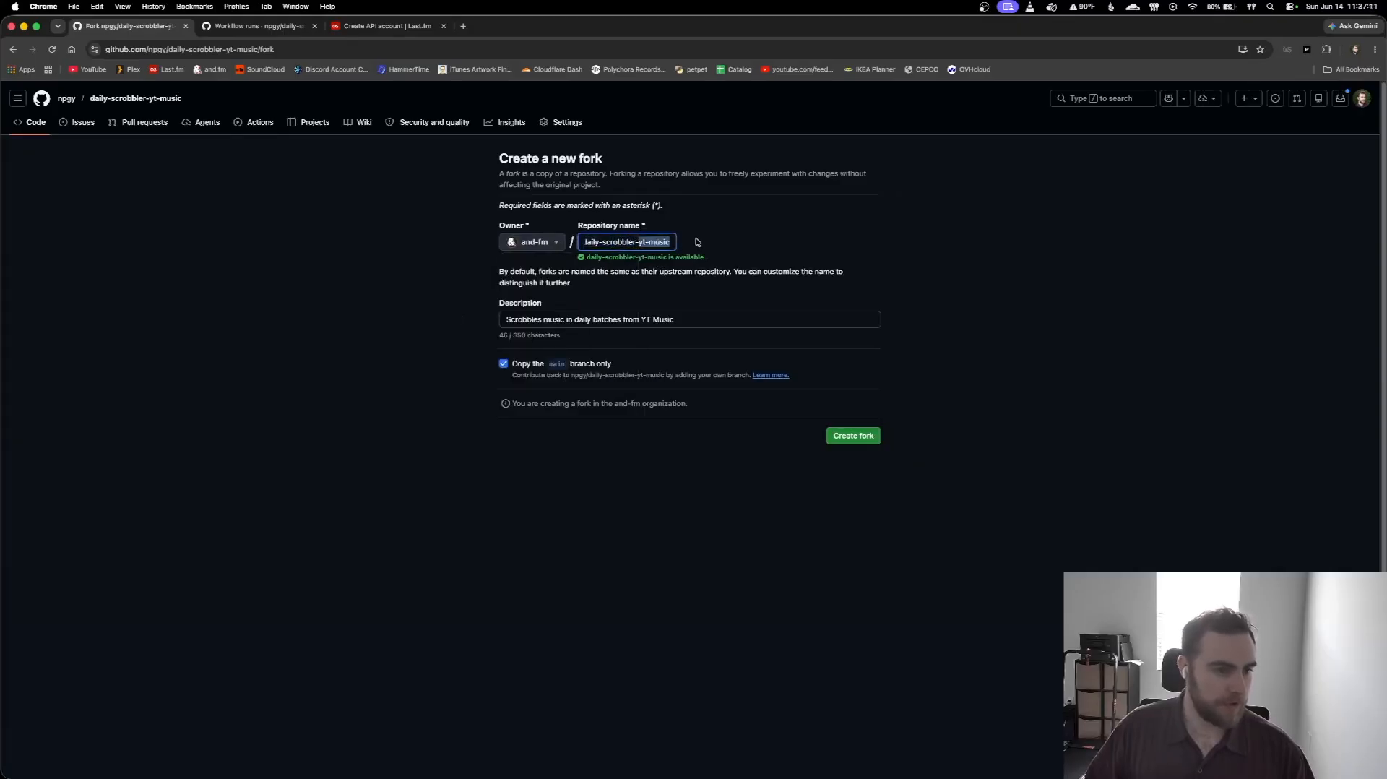
click(653, 245)
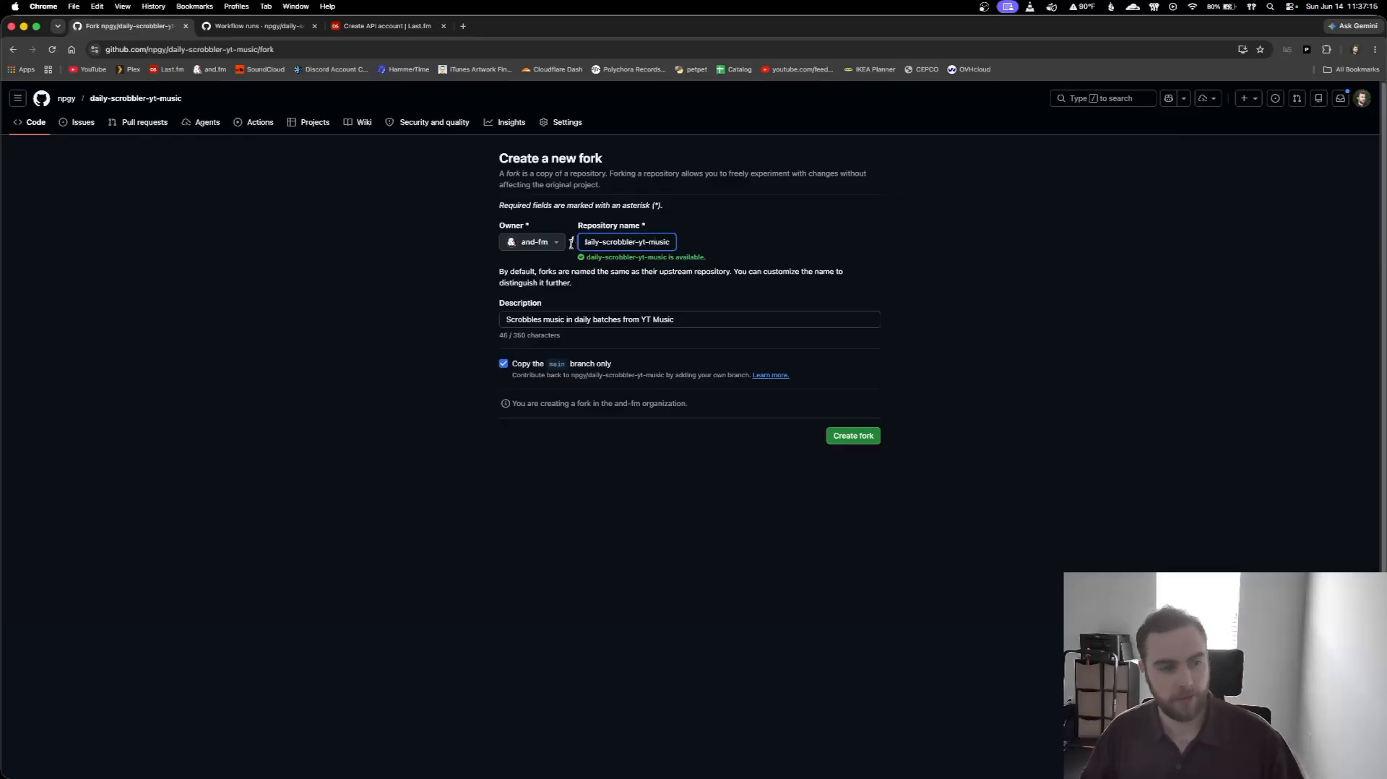
drag(622, 245, 705, 243)
click(645, 243)
click(469, 244)
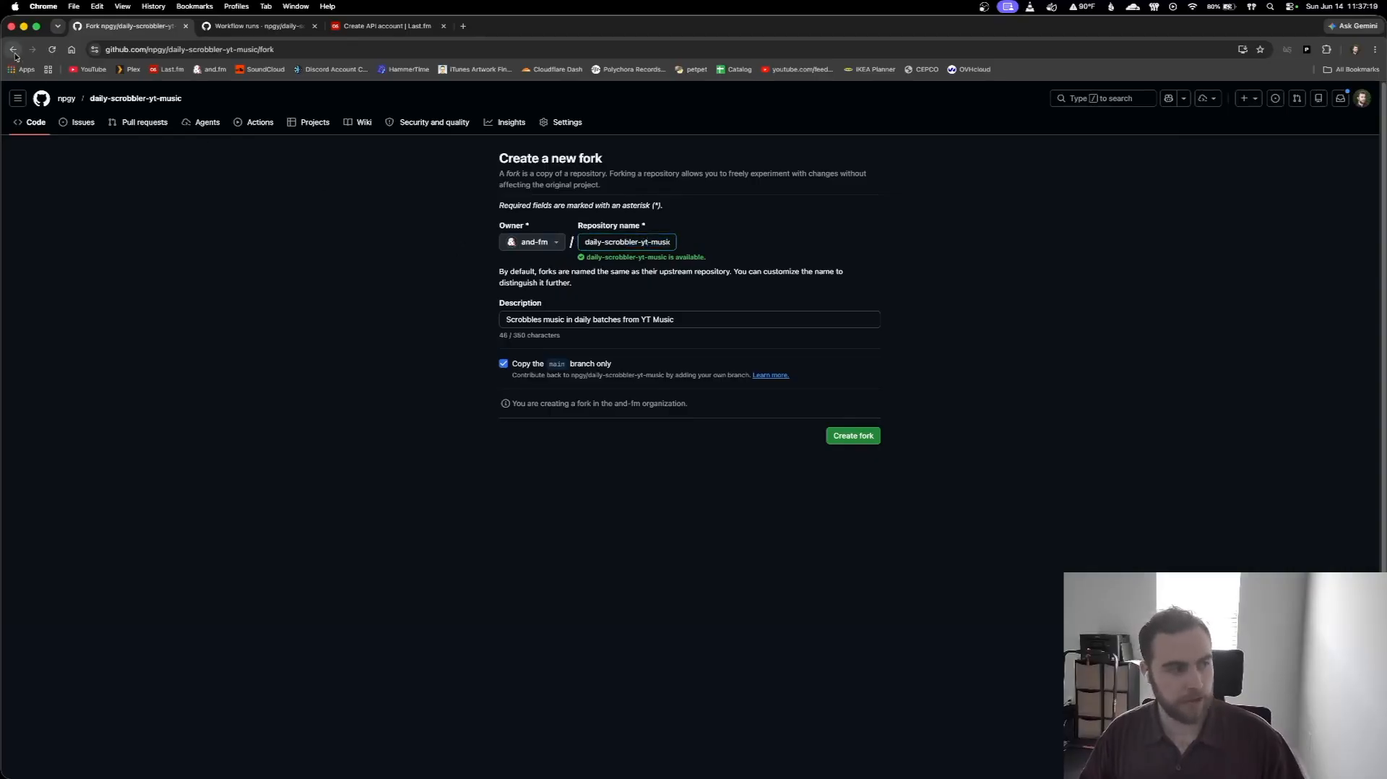
click(38, 124)
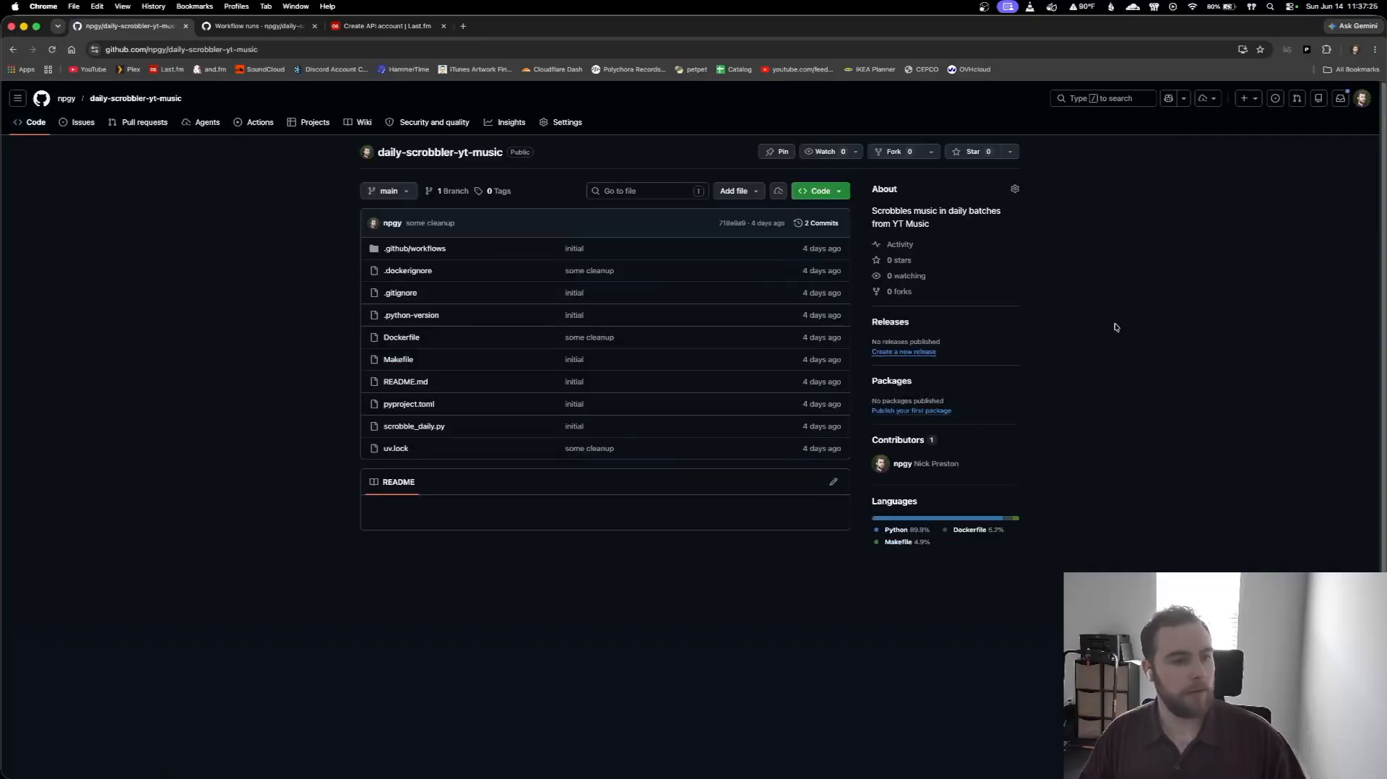
Open the repository's Actions secrets settings and examine the listed secret names, including LASTFM_API_KEY and LASTFM_API_SECRET.
click(570, 123)
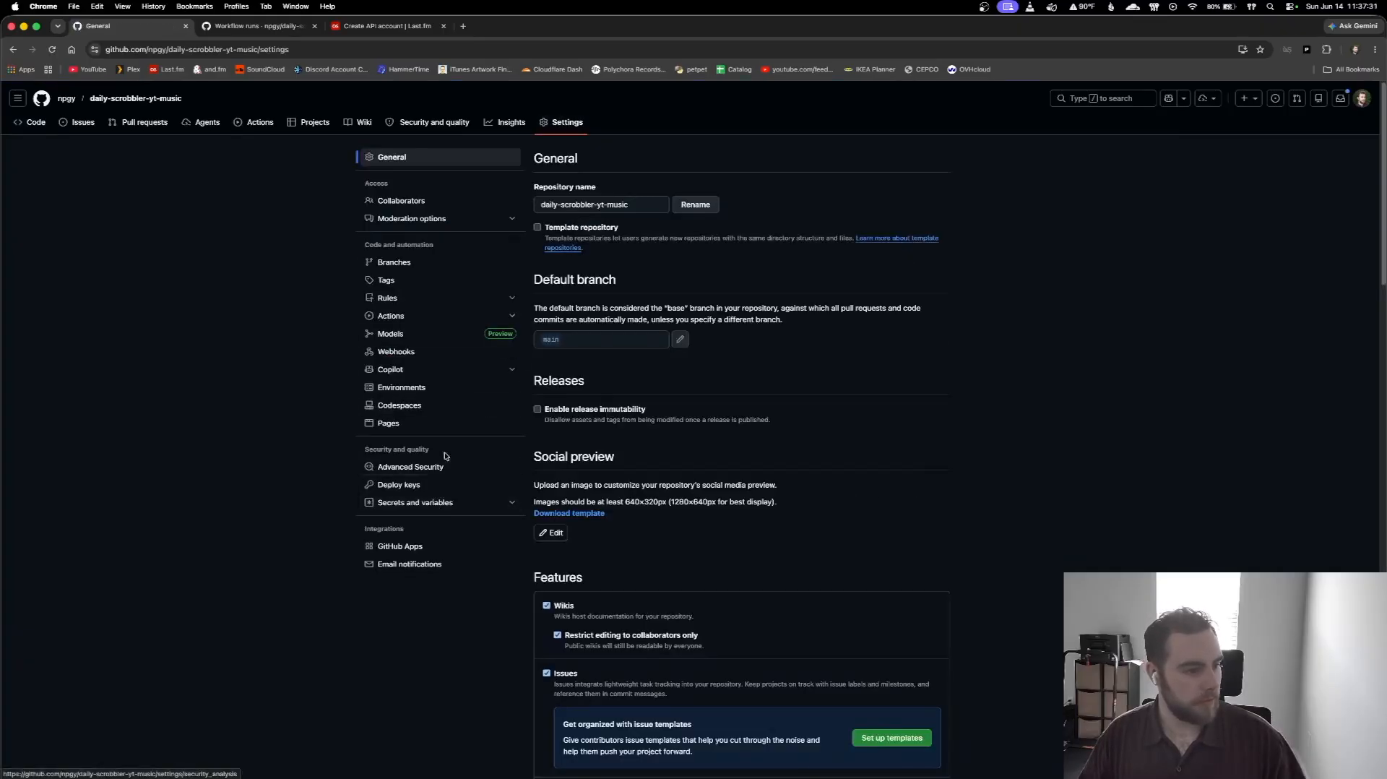
click(466, 507)
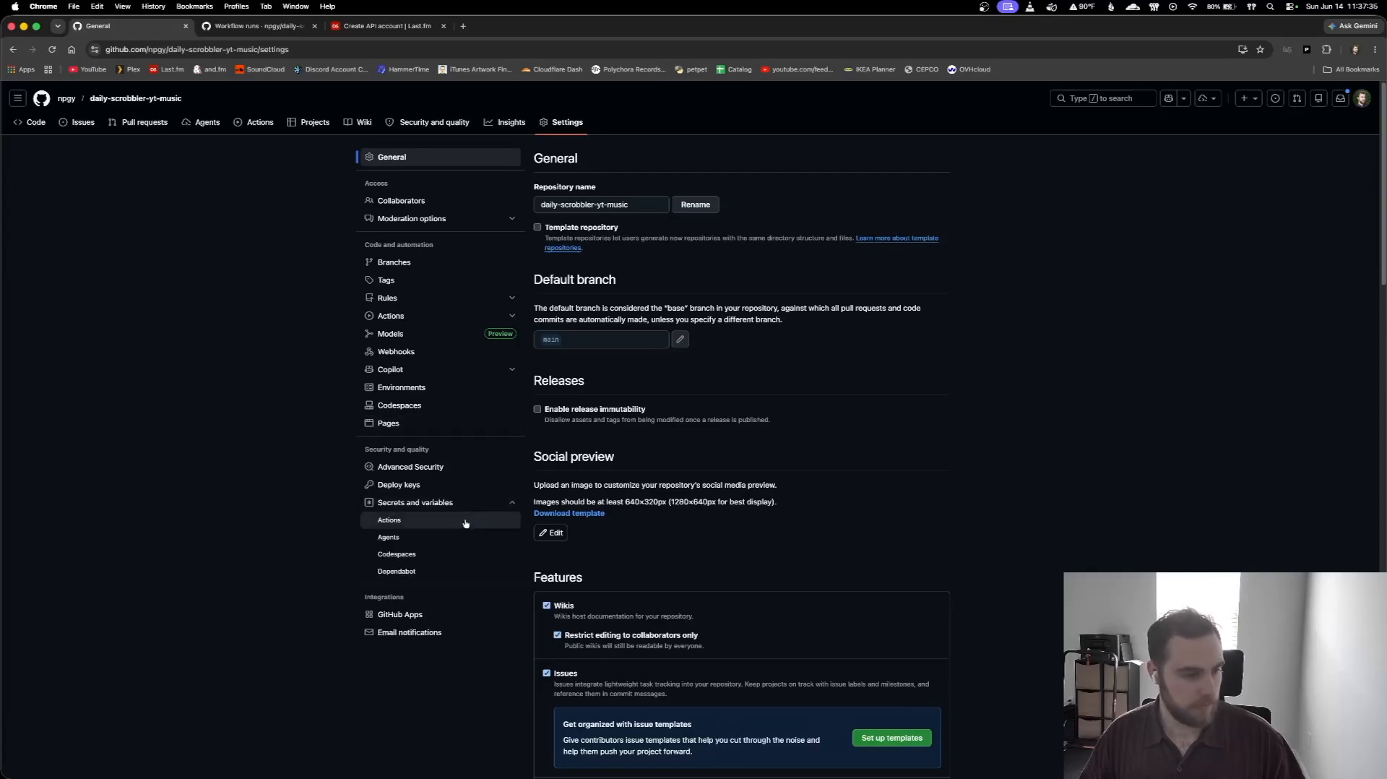
click(465, 521)
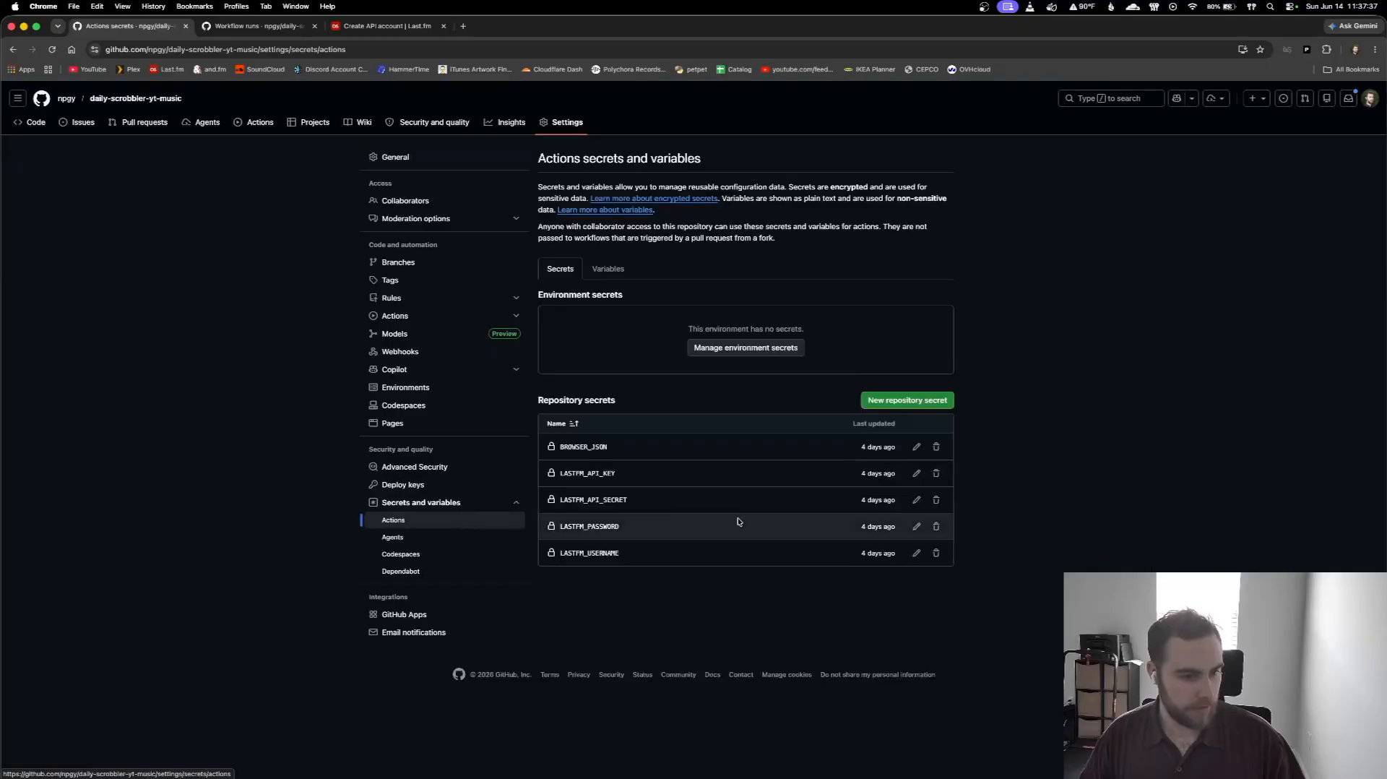
drag(646, 555, 558, 444)
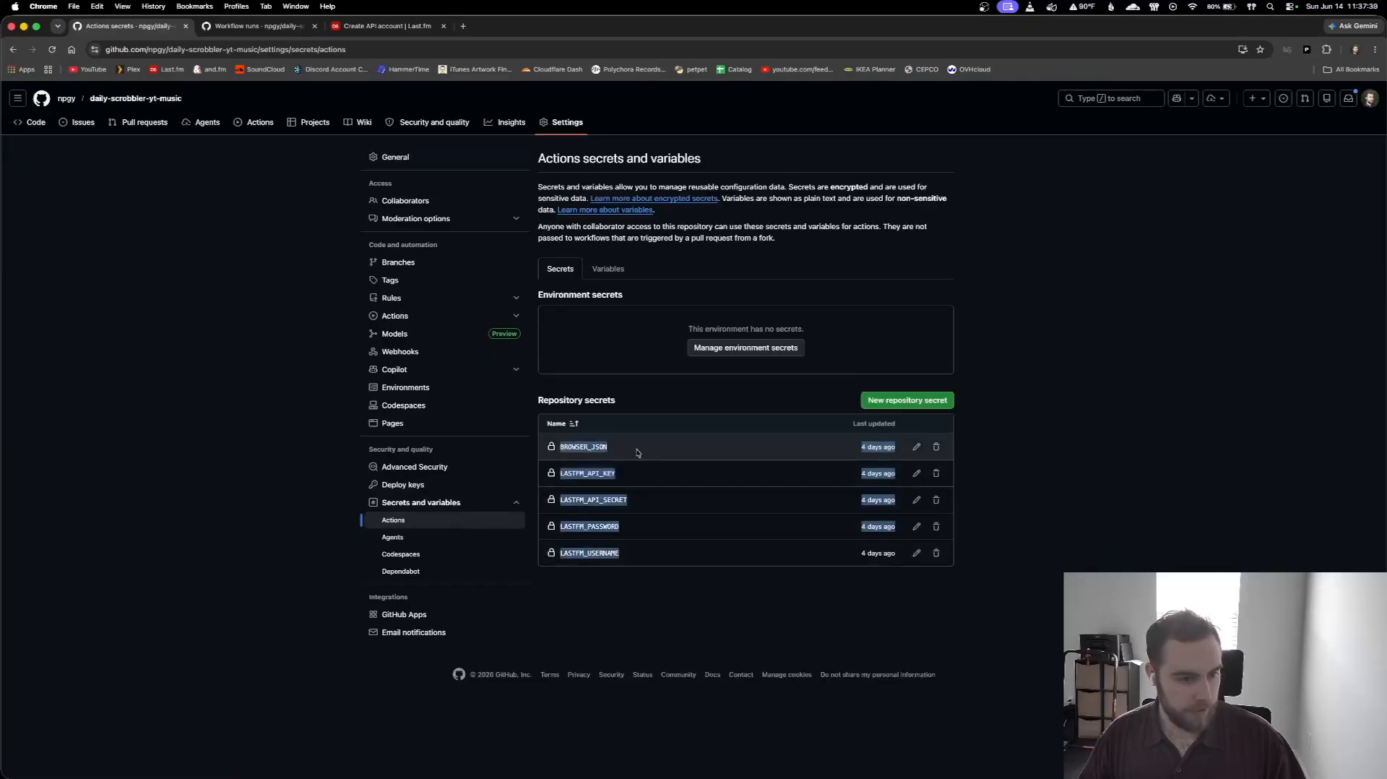
click(645, 452)
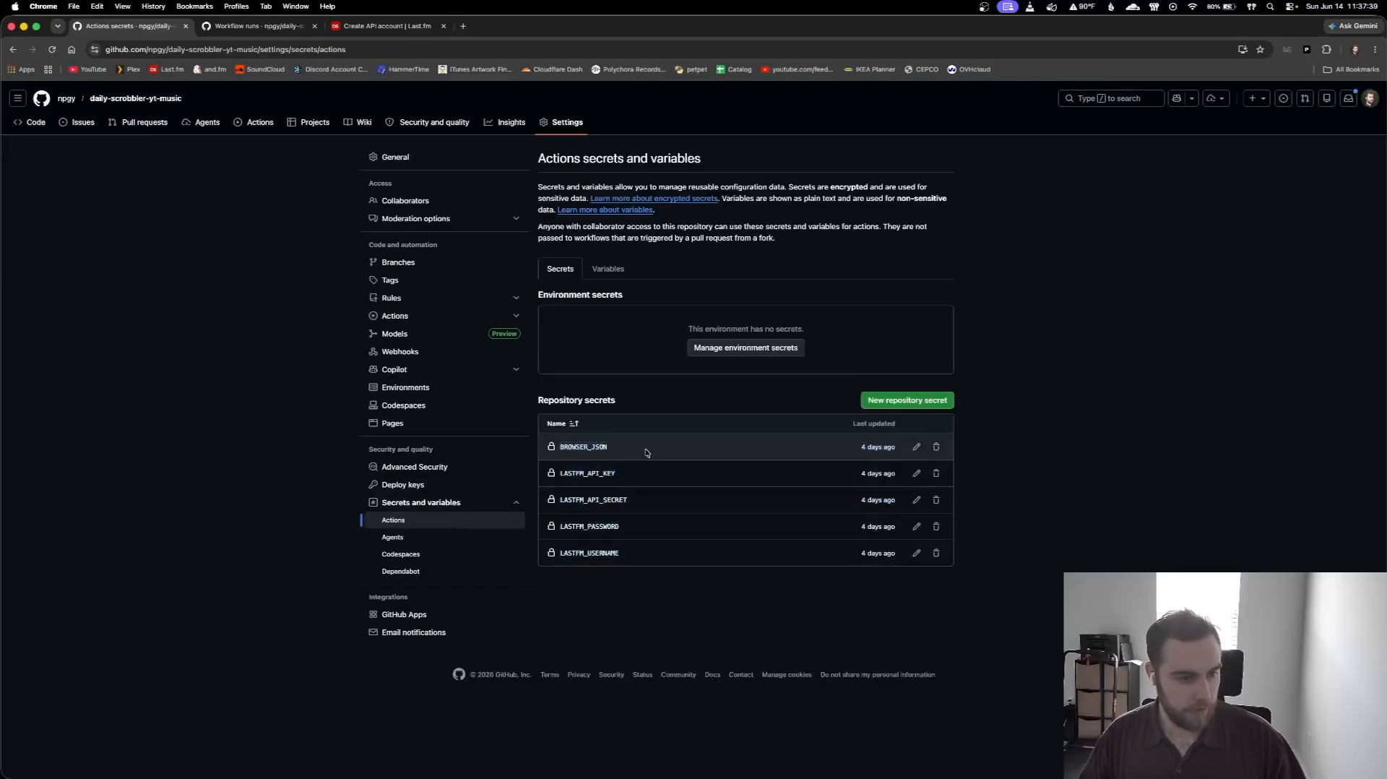
double_click(595, 474)
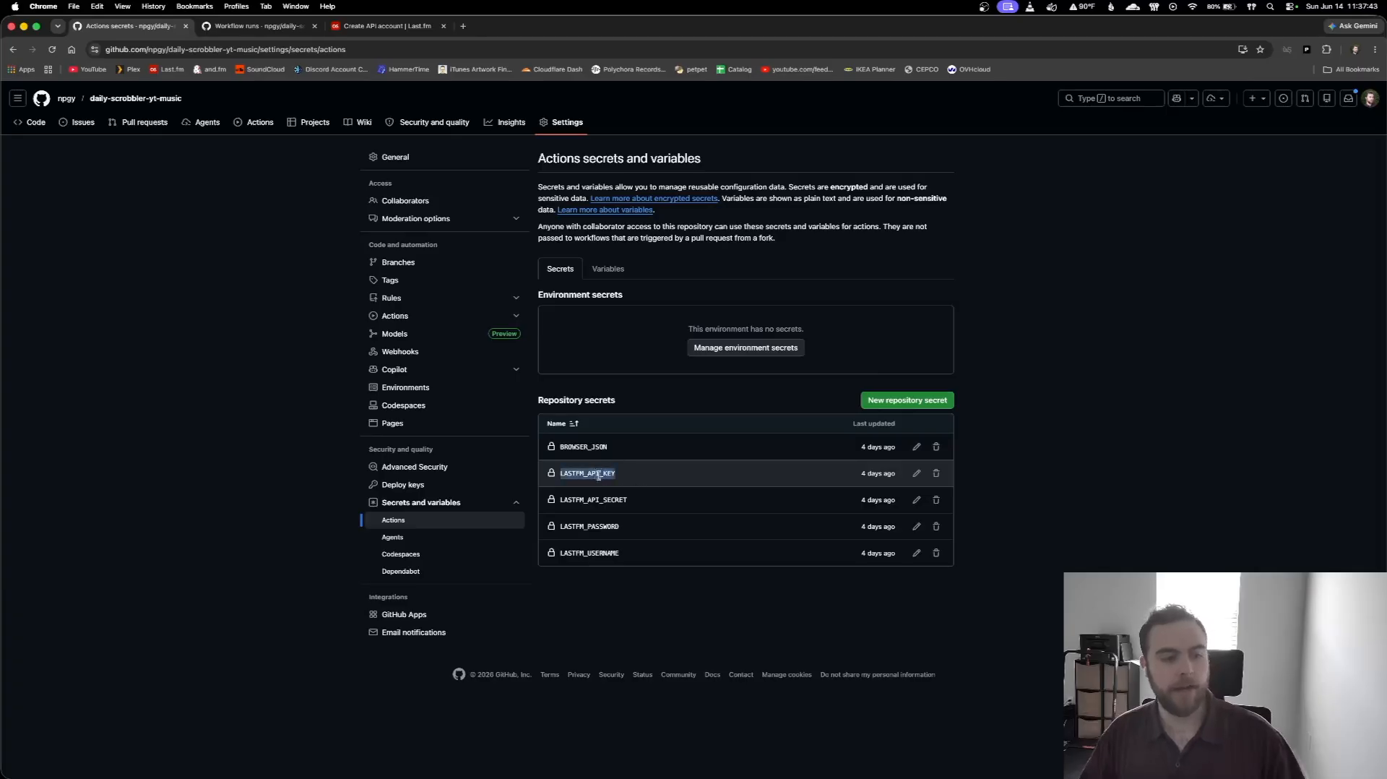
double_click(611, 499)
click(661, 502)
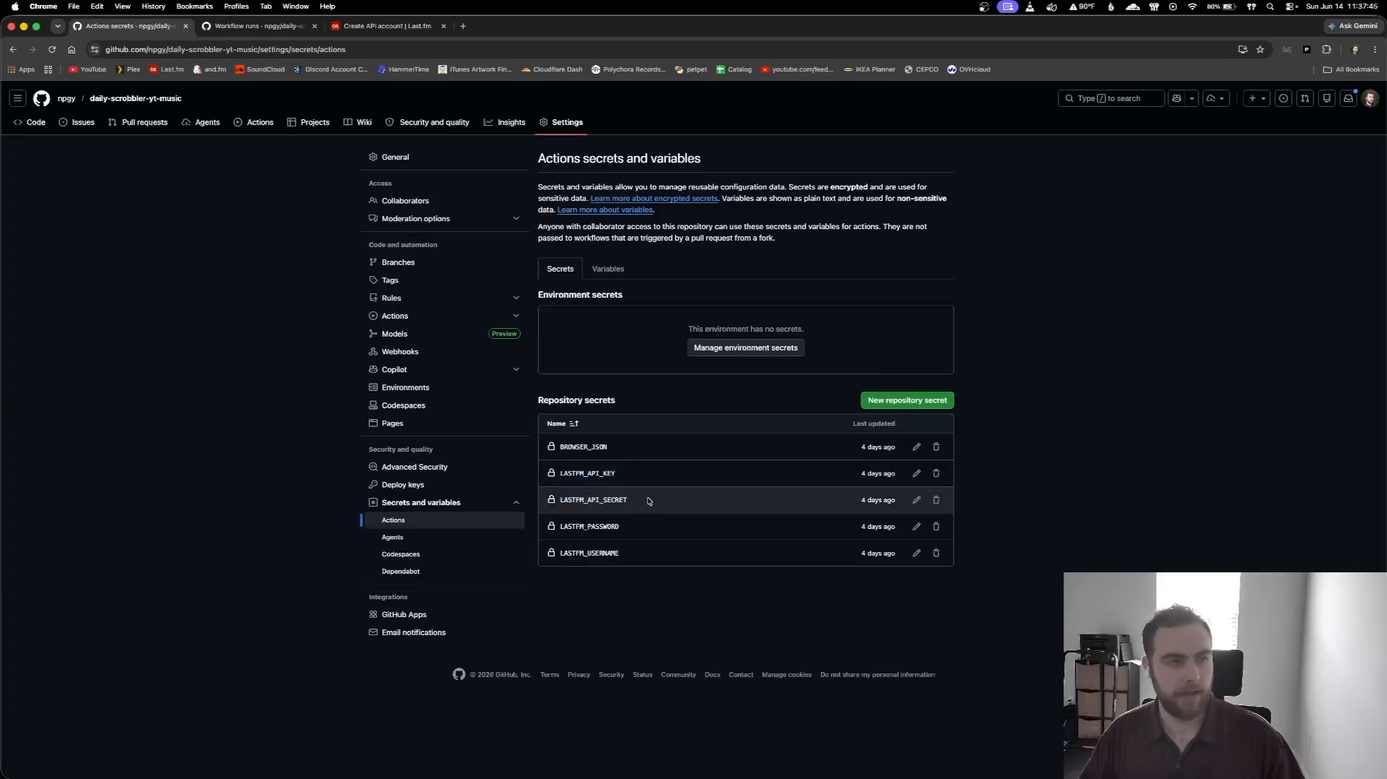
Switch to the Last.fm API account creation page and examine its address and required fields.
click(383, 26)
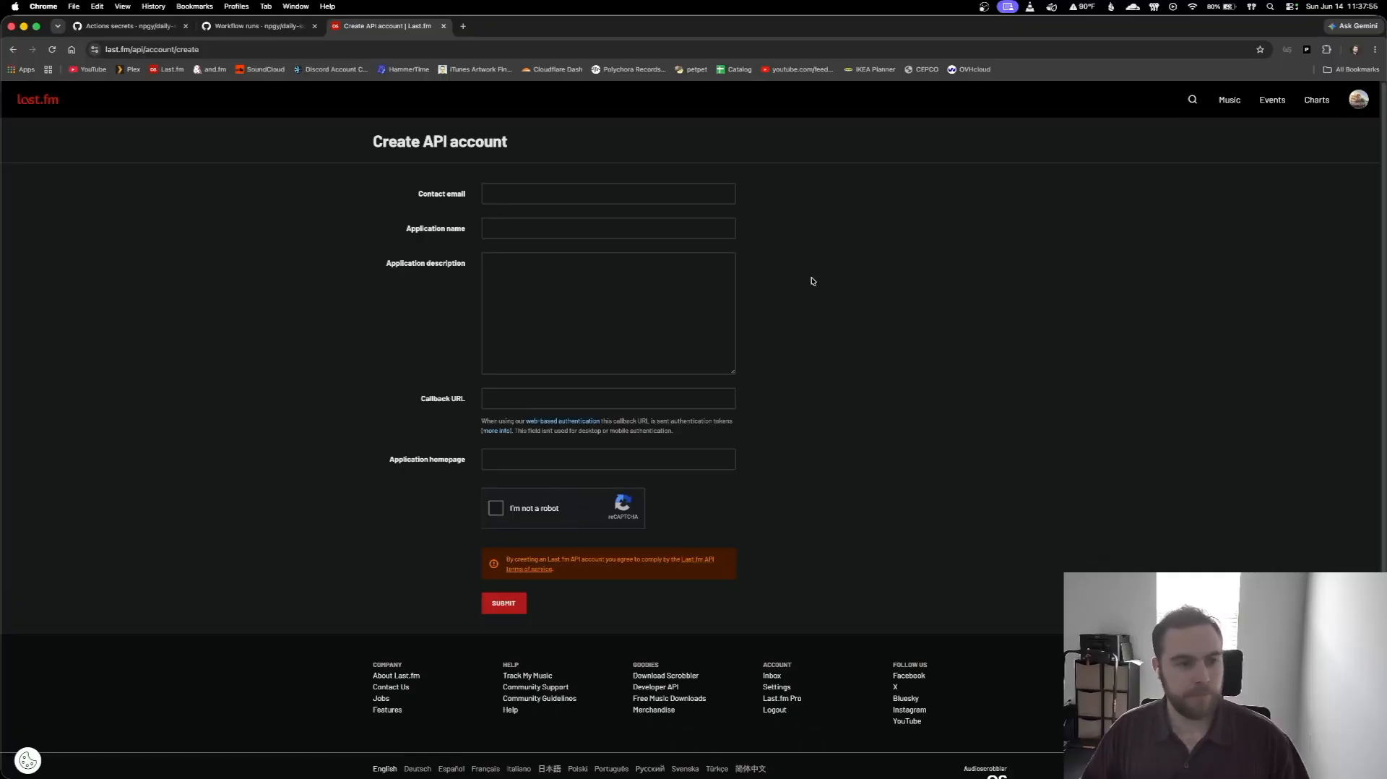
click(265, 50)
click(894, 260)
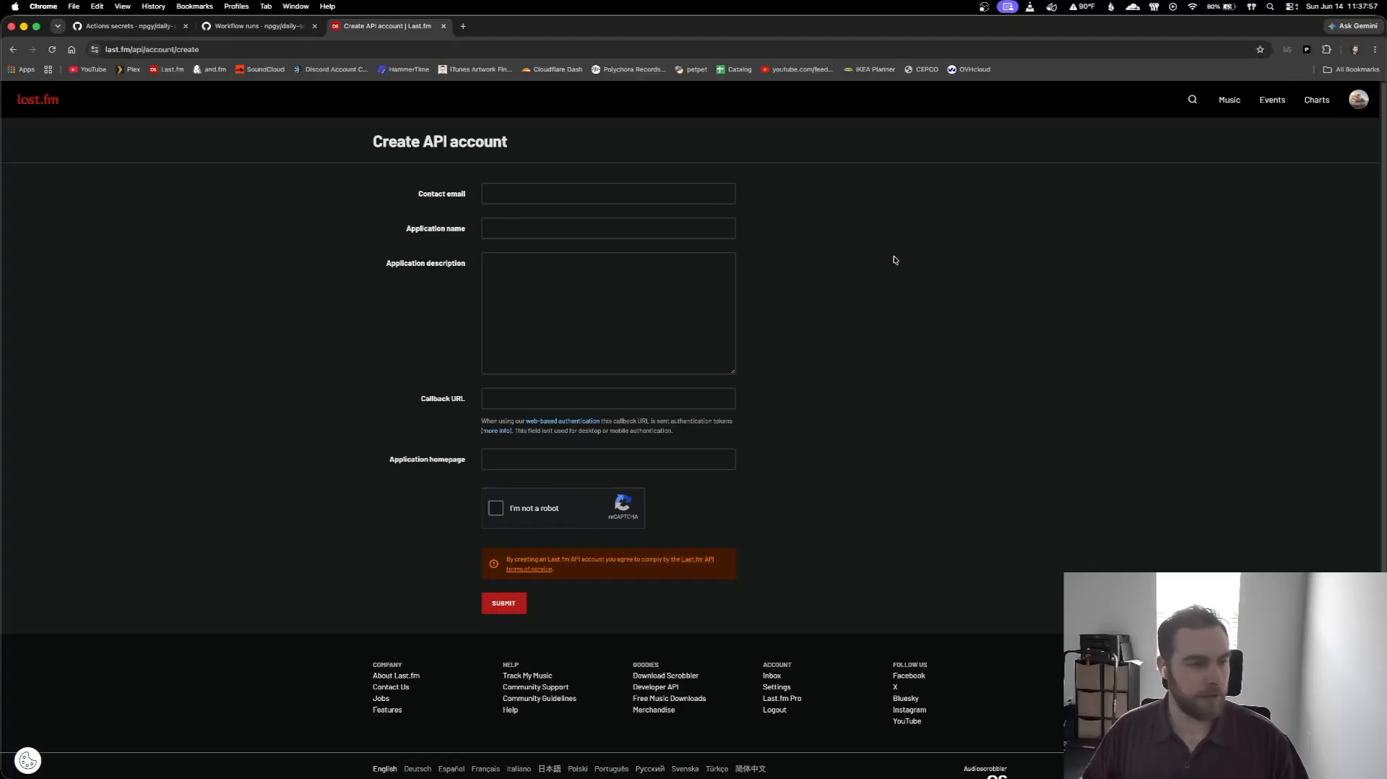
click(568, 195)
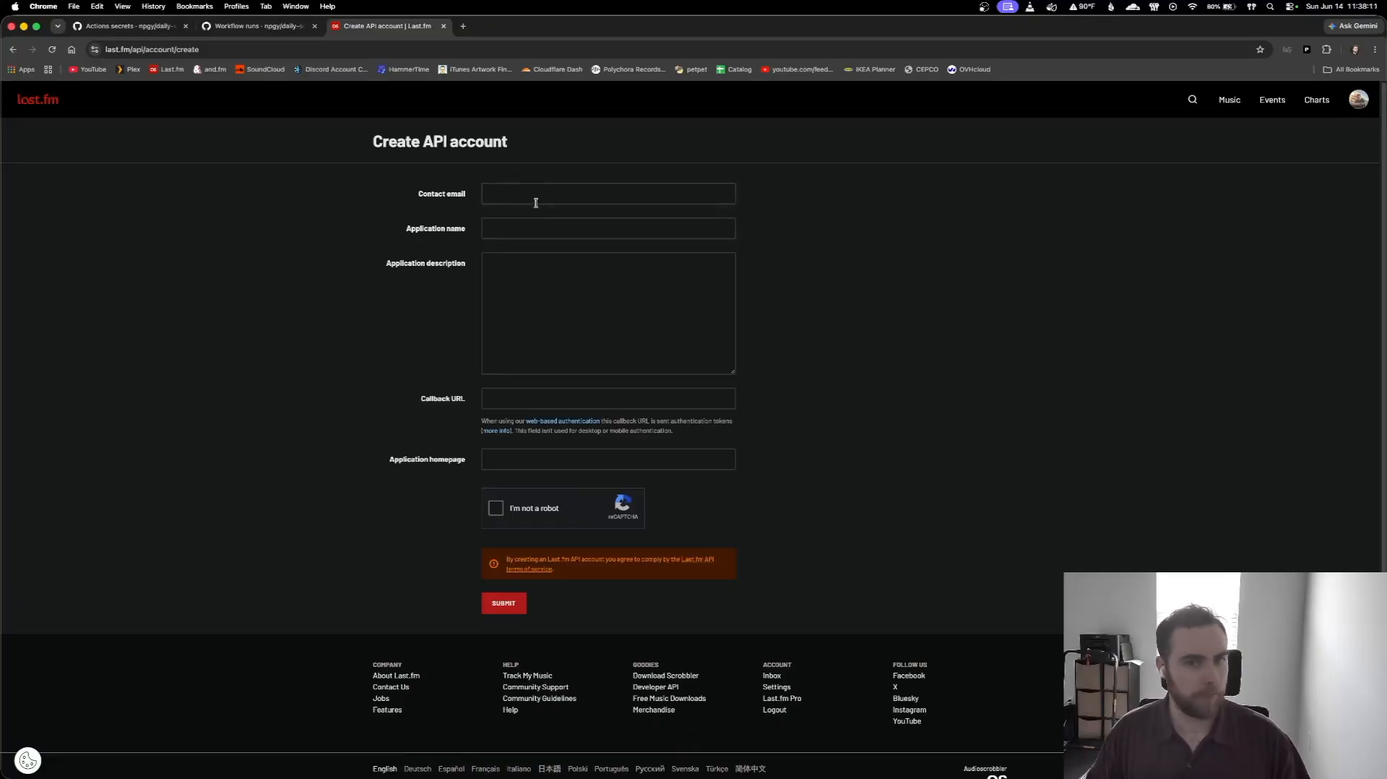
click(534, 224)
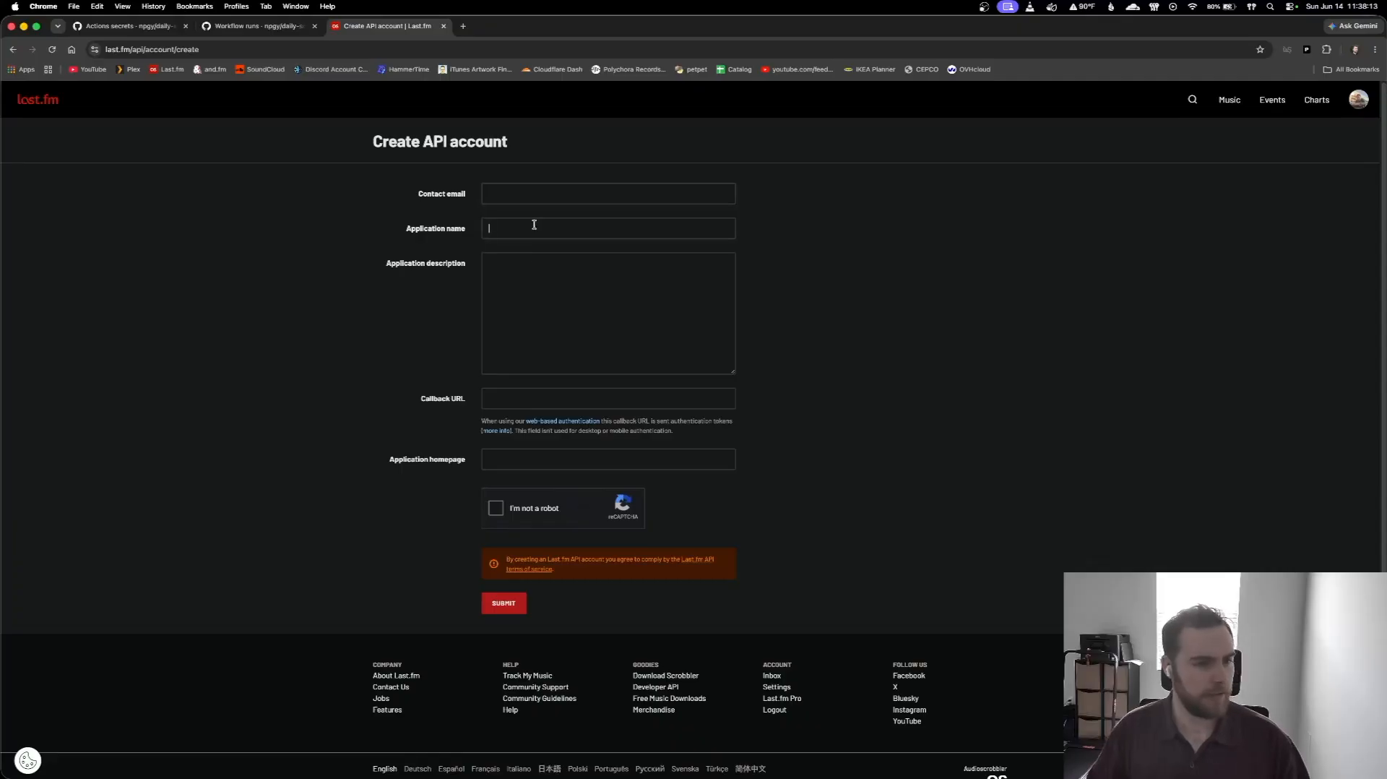
click(533, 200)
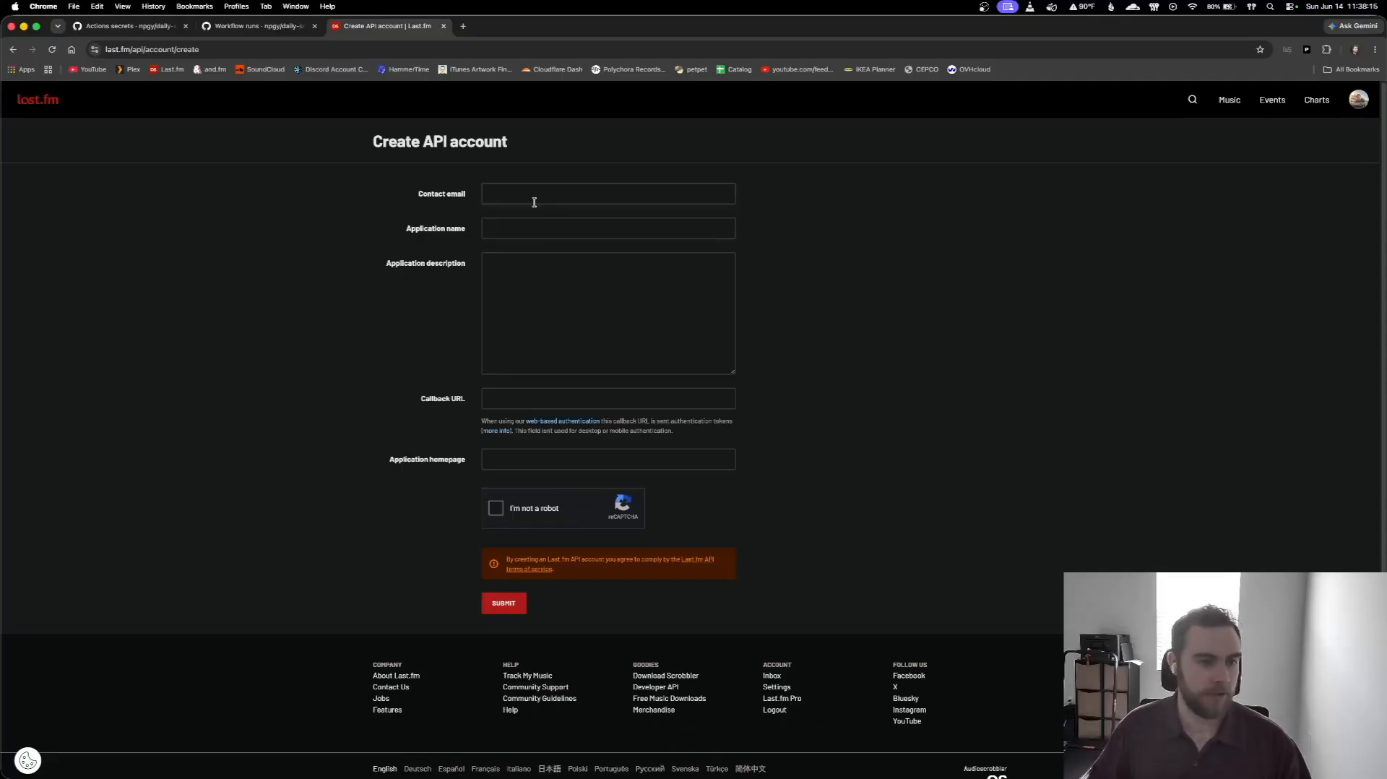
click(532, 223)
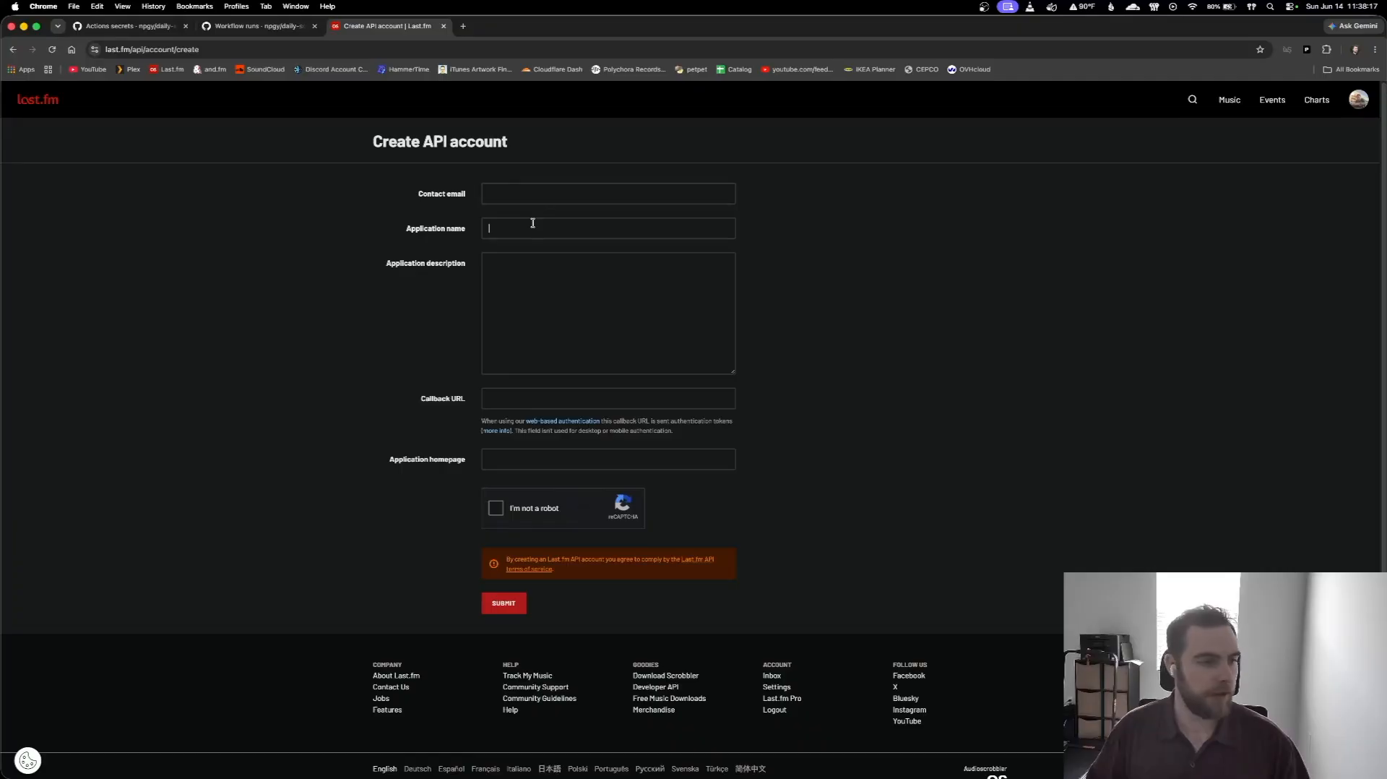
click(530, 191)
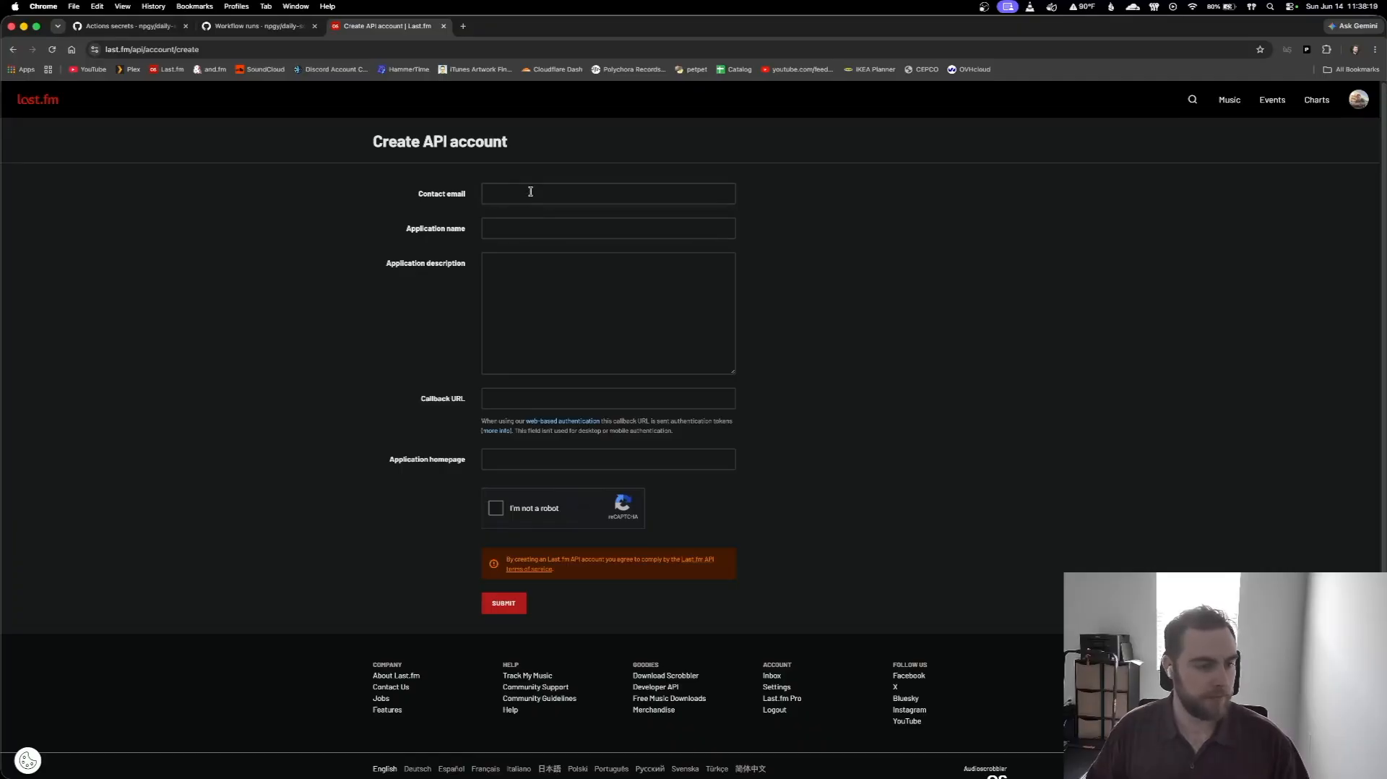
click(526, 398)
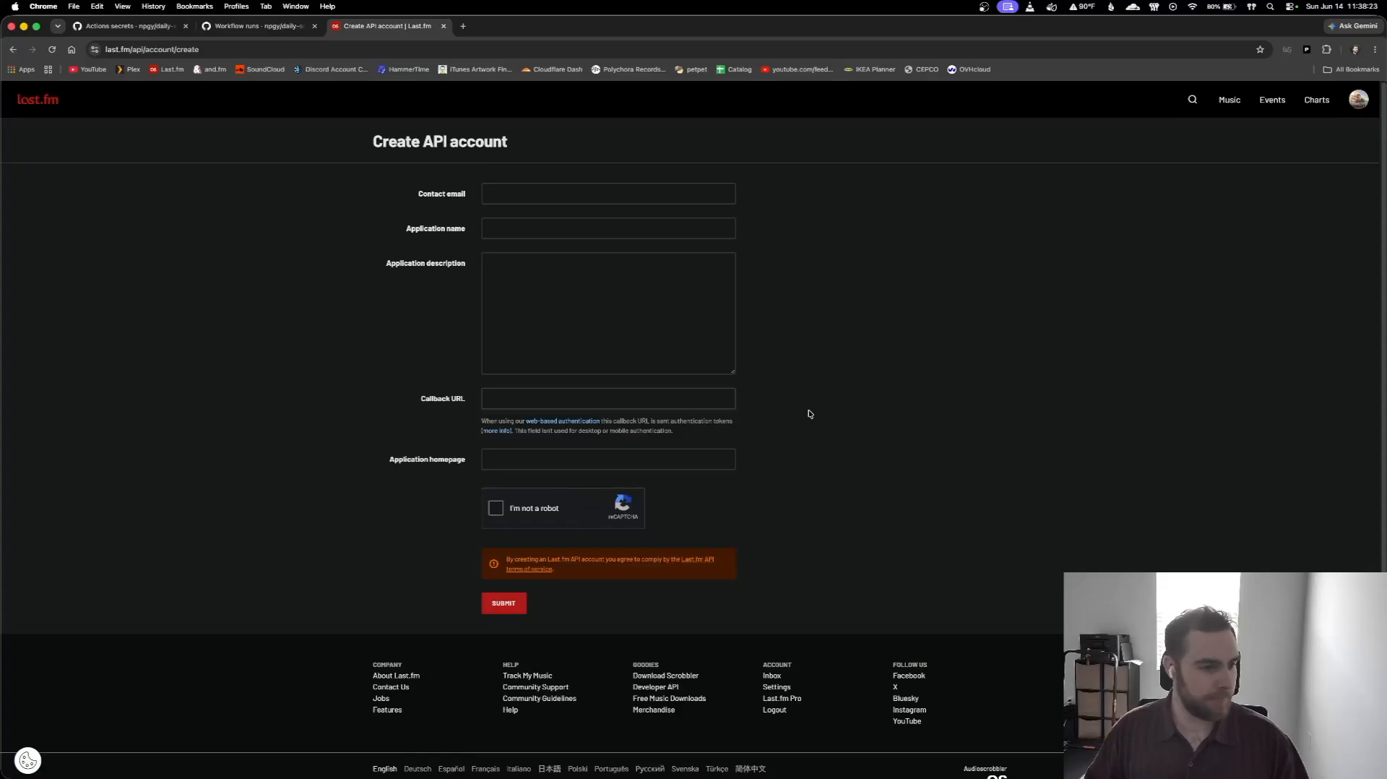
Fill in the contact email and set the application name to "My Scrobbler" on the API account form.
click(553, 194)
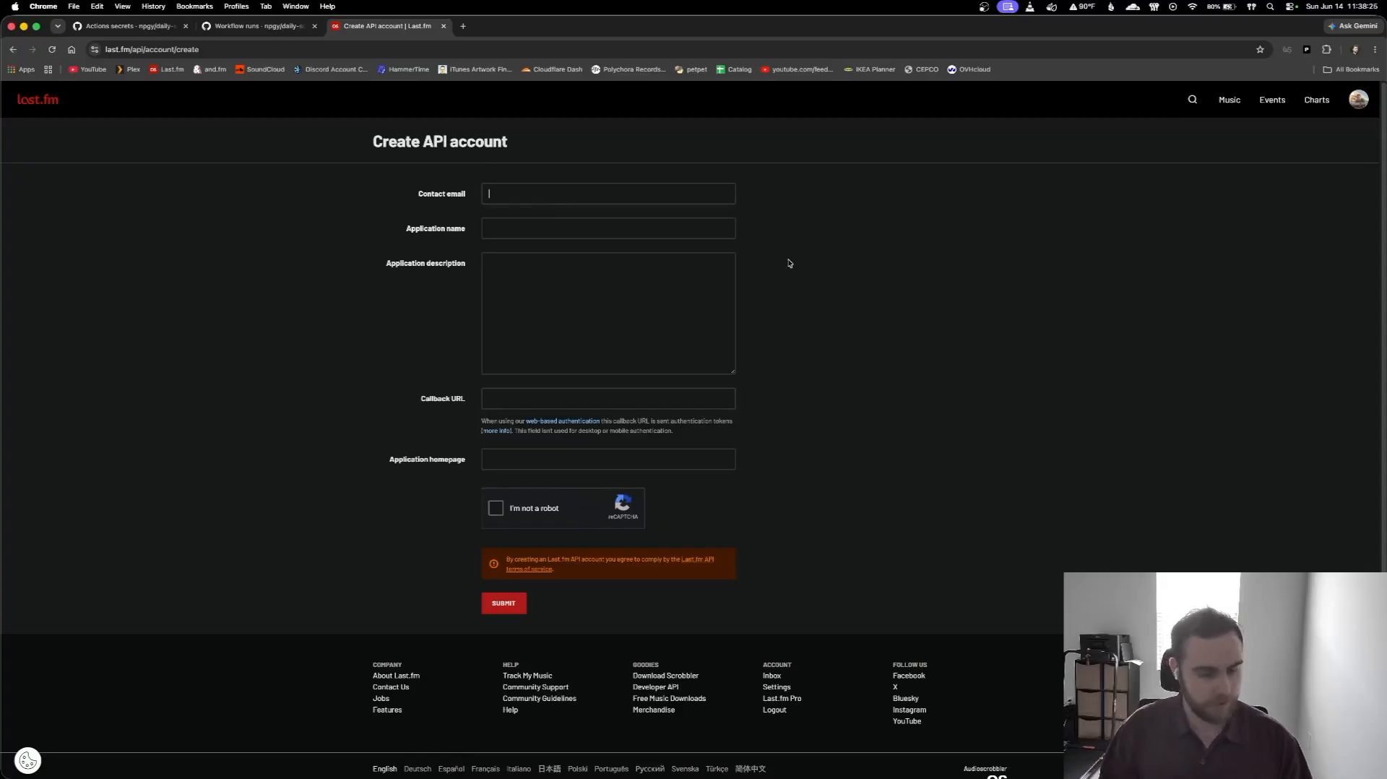
text(your@email.co)
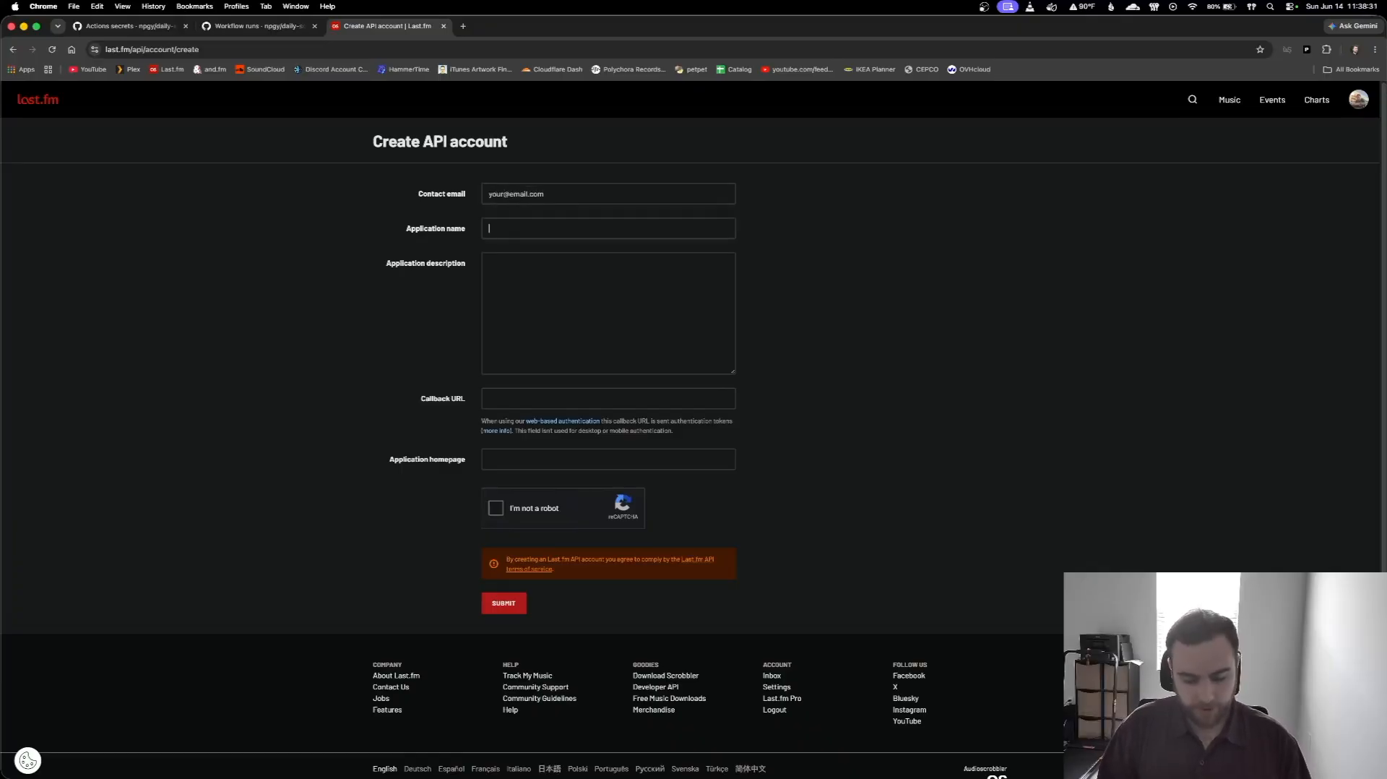
text(My)
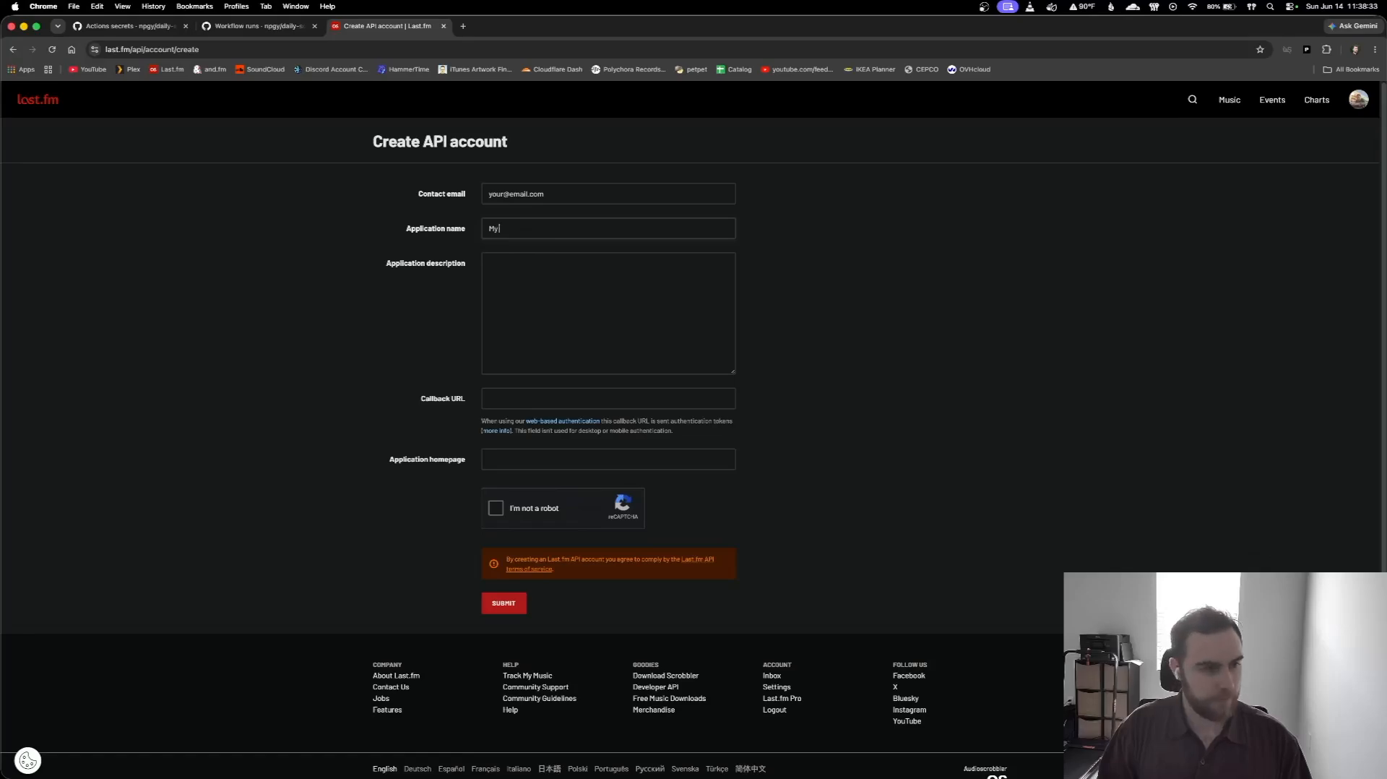
text( Scrobbler)
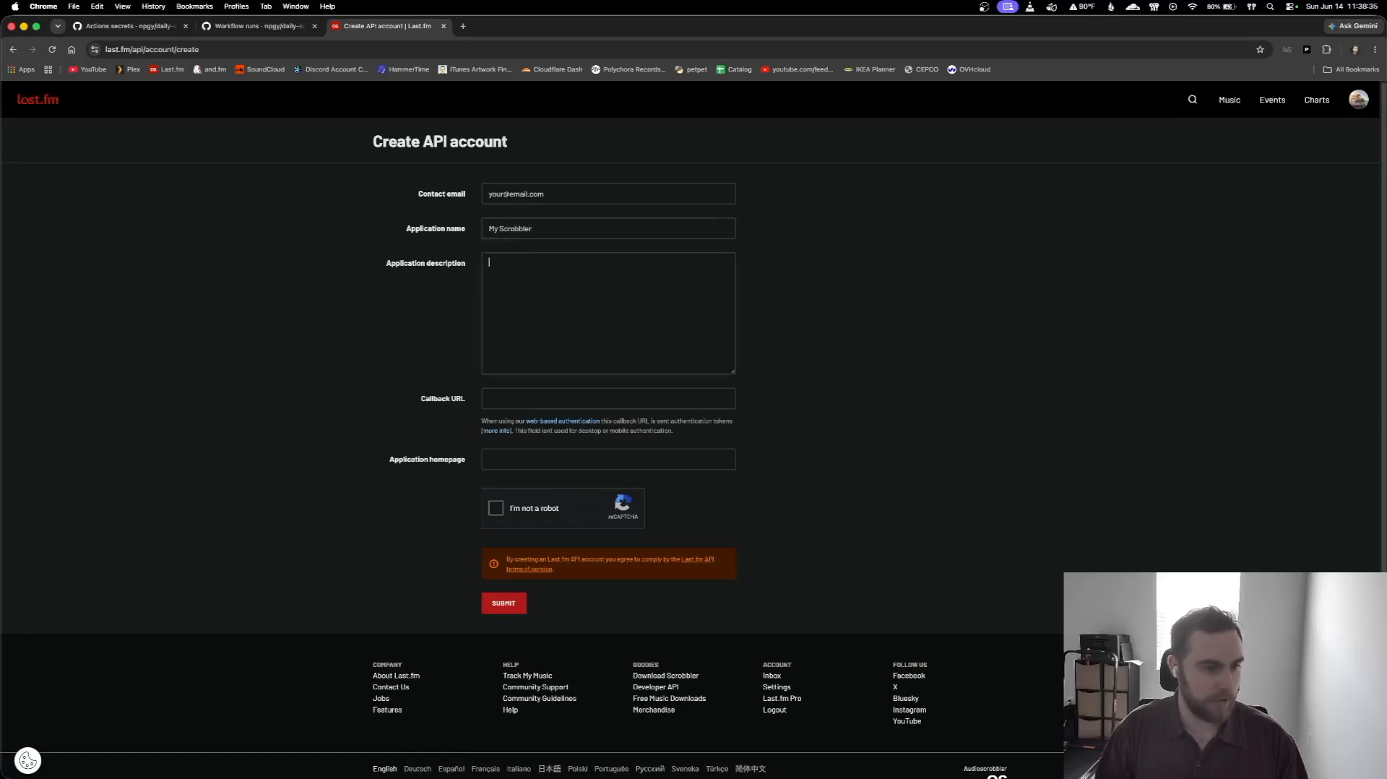
text(racks)
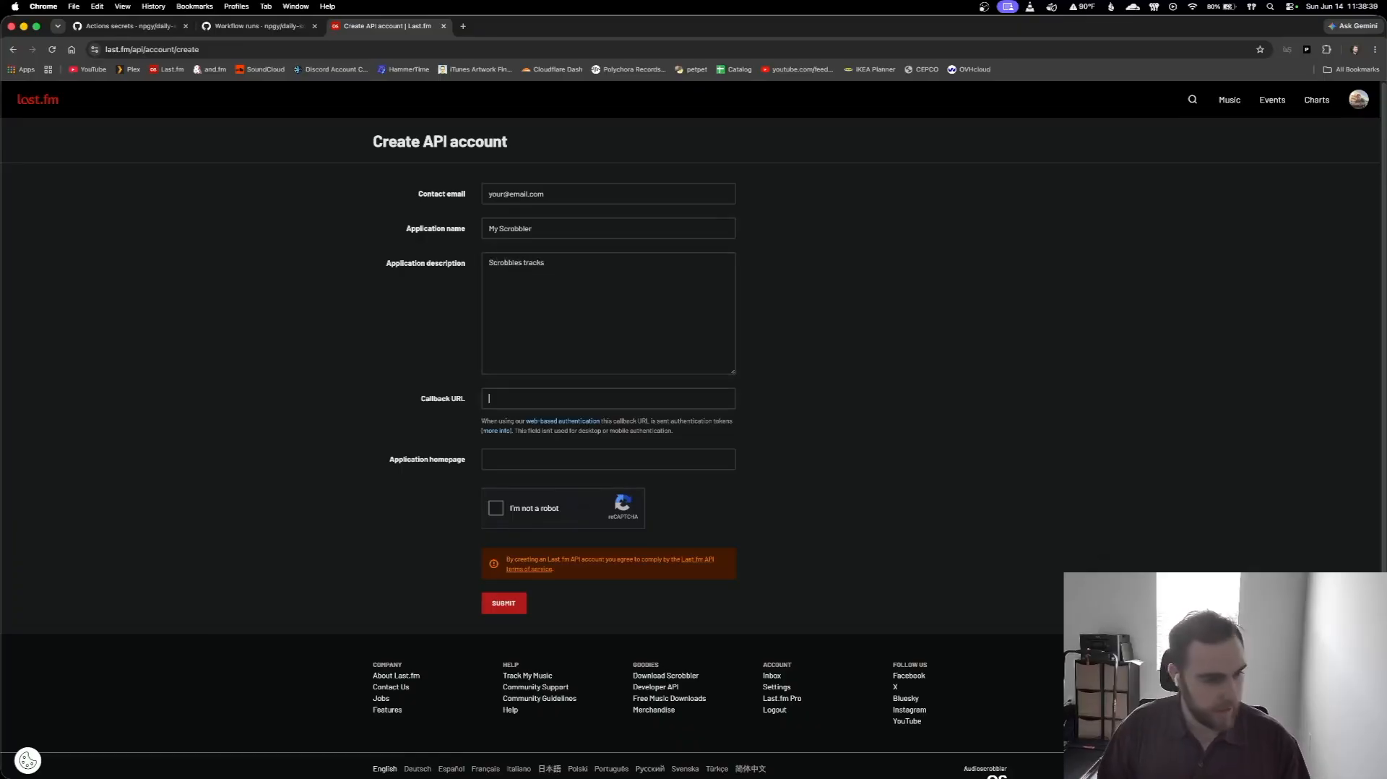
text(https://)
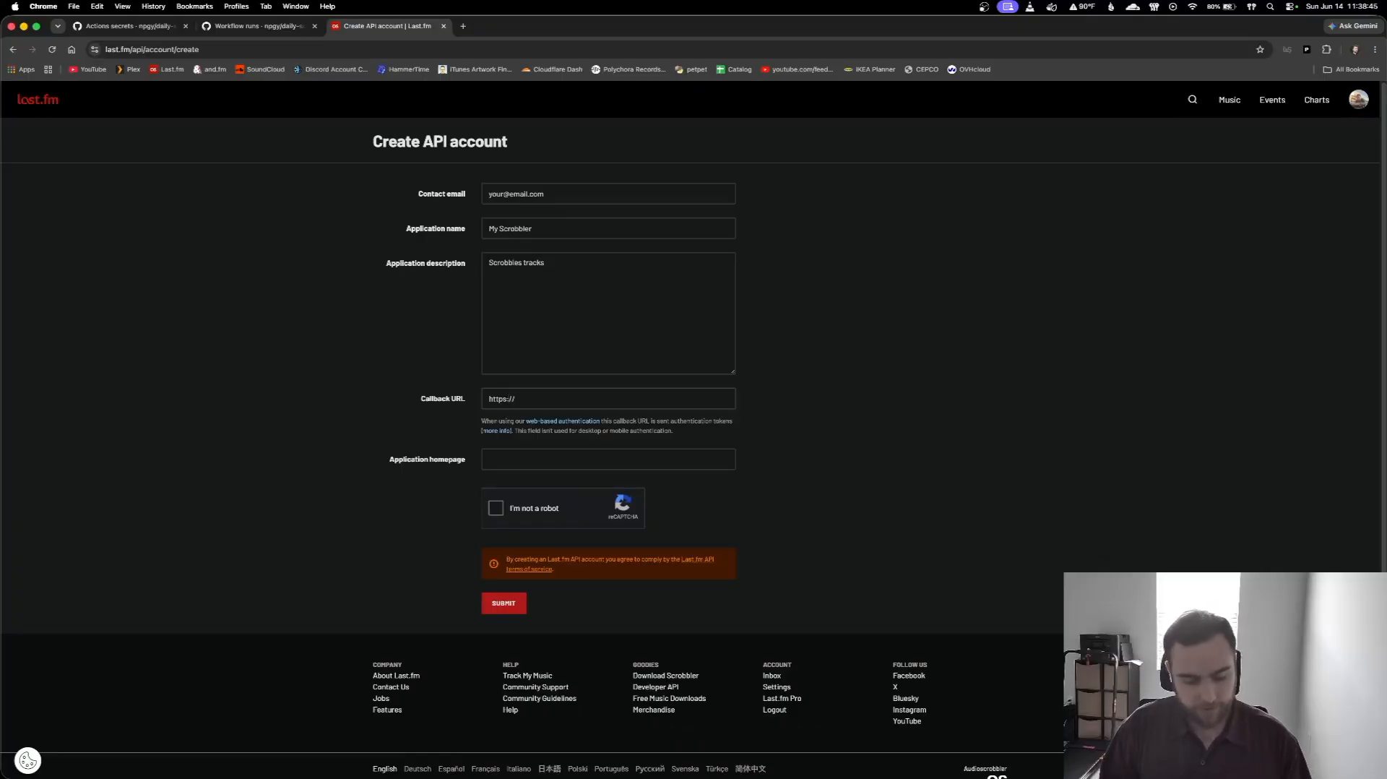
text(com/callback)
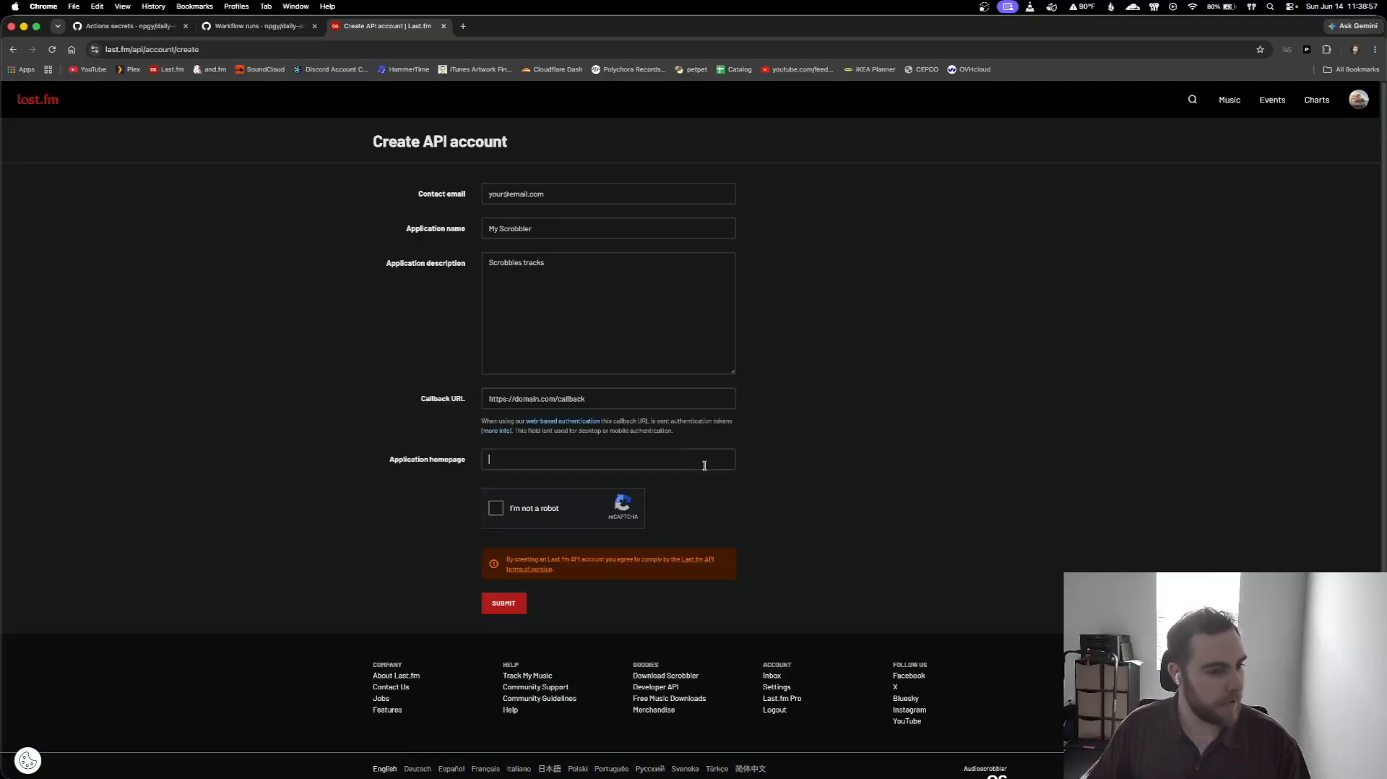
drag(640, 395, 480, 392)
click(816, 473)
drag(662, 398, 469, 400)
click(578, 466)
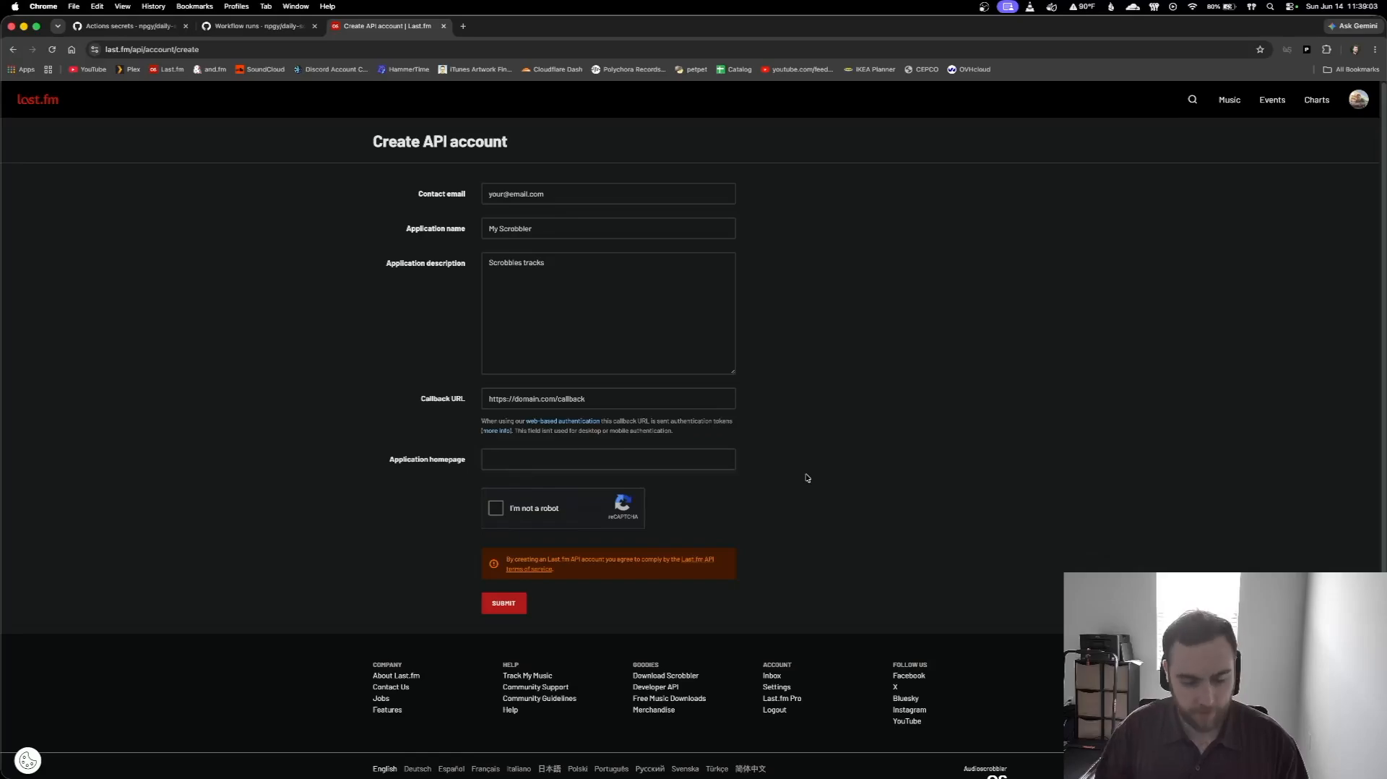
text(https://domain.com)
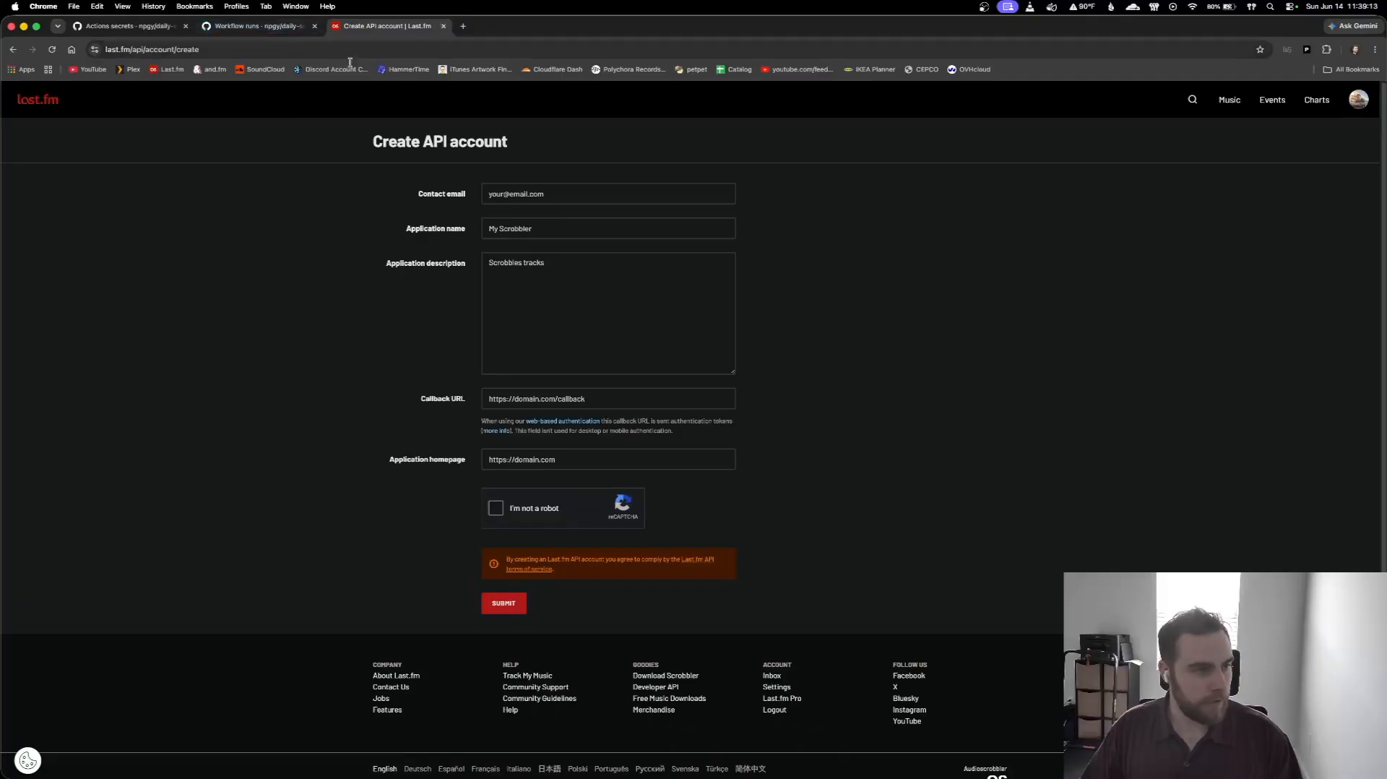
Return to the GitHub repository's Actions secrets page and examine the full list of required repository secret names.
click(216, 26)
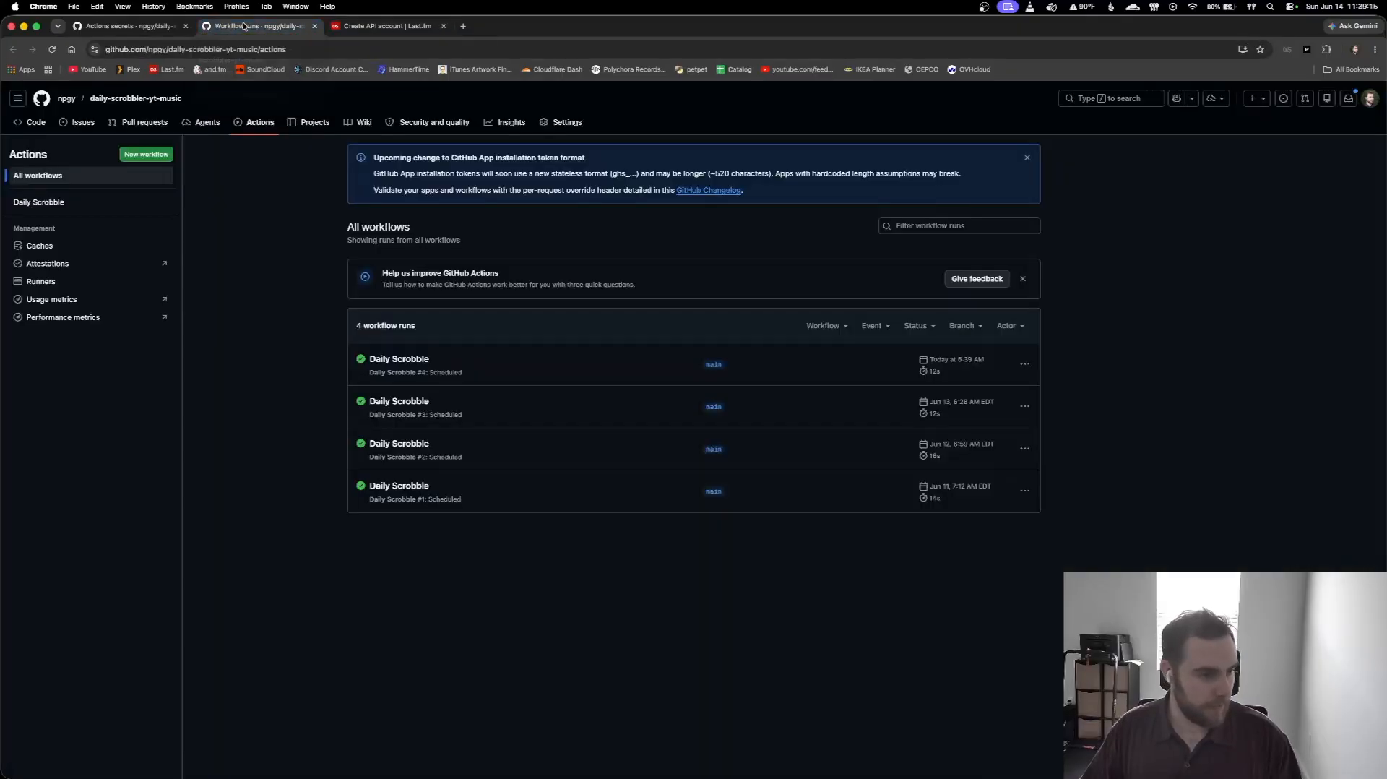
click(126, 26)
double_click(596, 474)
double_click(609, 499)
click(695, 485)
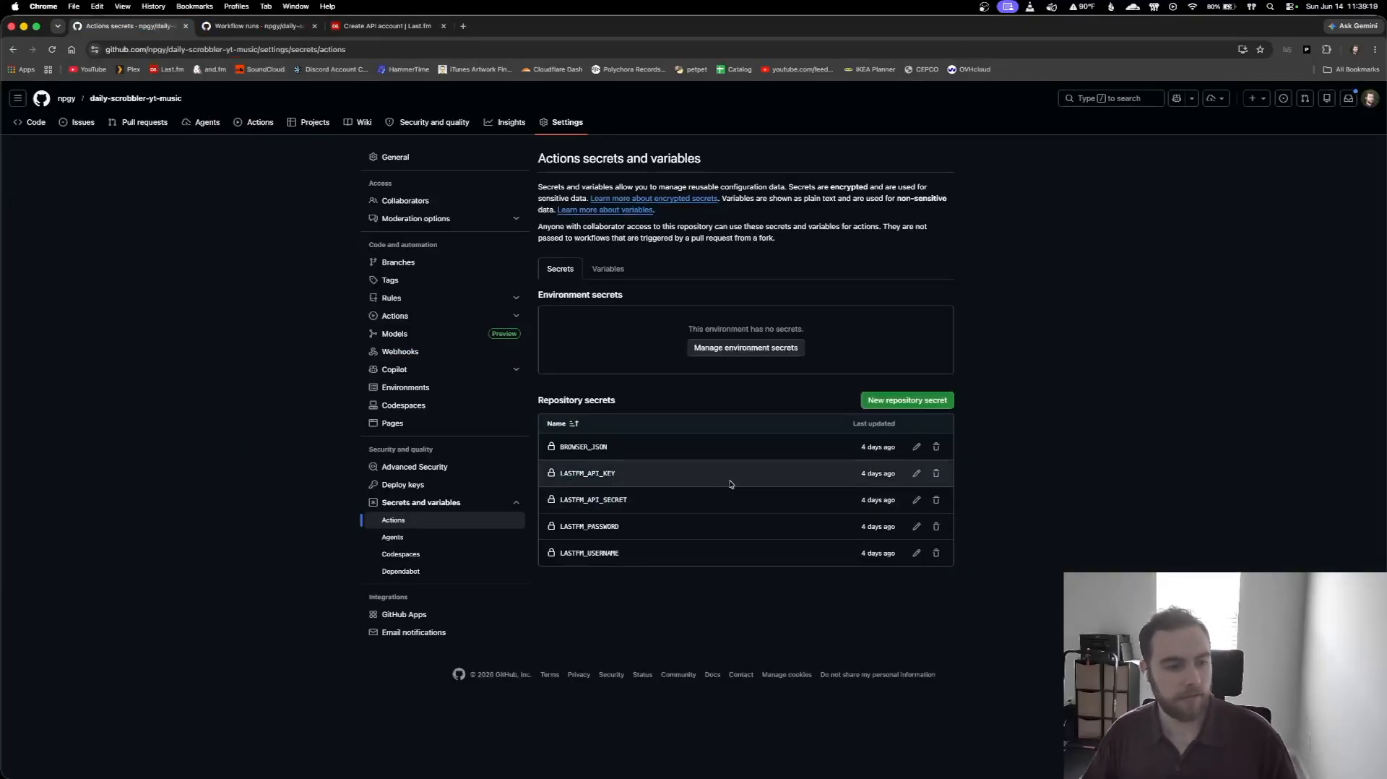
drag(641, 557, 560, 448)
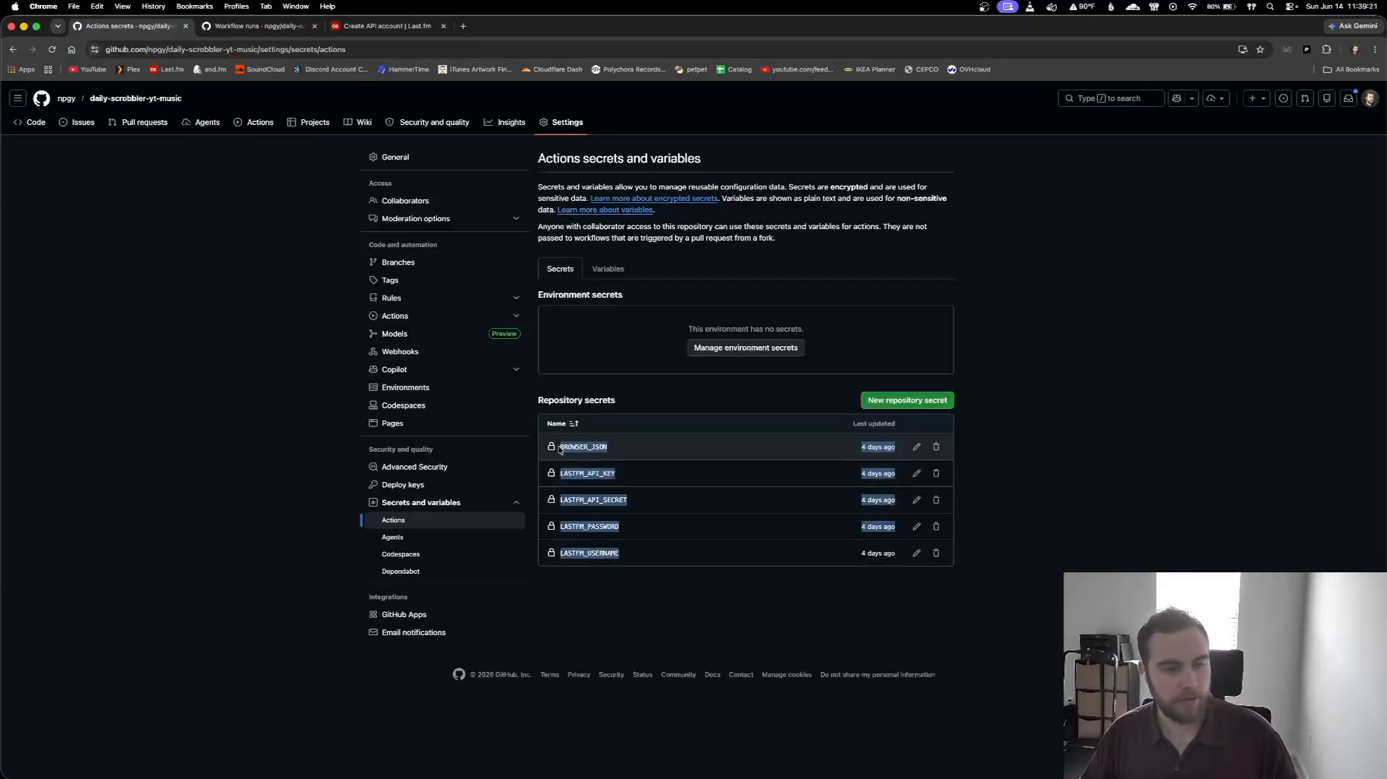
mouse_move(643, 456)
mouse_down()
mouse_move(629, 526)
mouse_move(623, 452)
mouse_up()
click(623, 452)
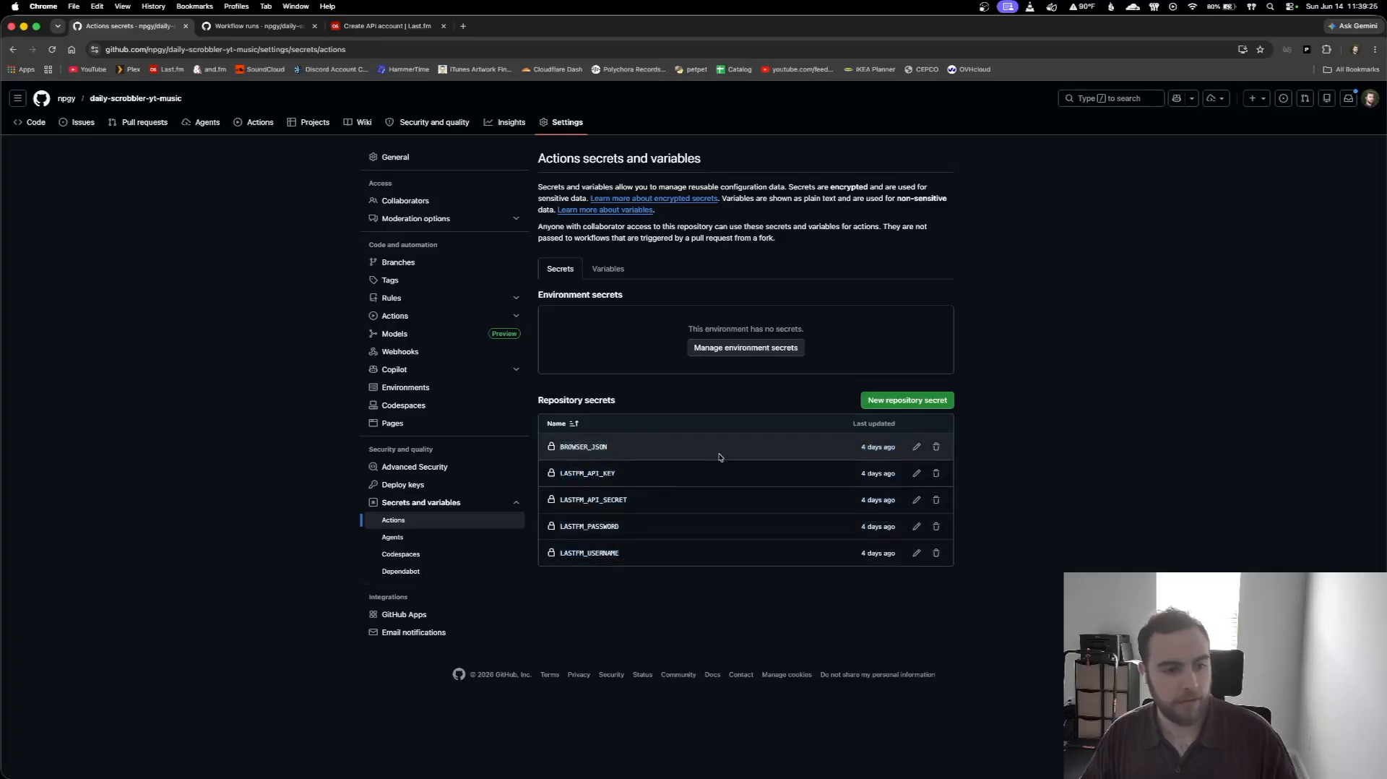
Open the update page of the LASTFM_API_KEY secret and return to the secrets list without entering a value.
click(916, 473)
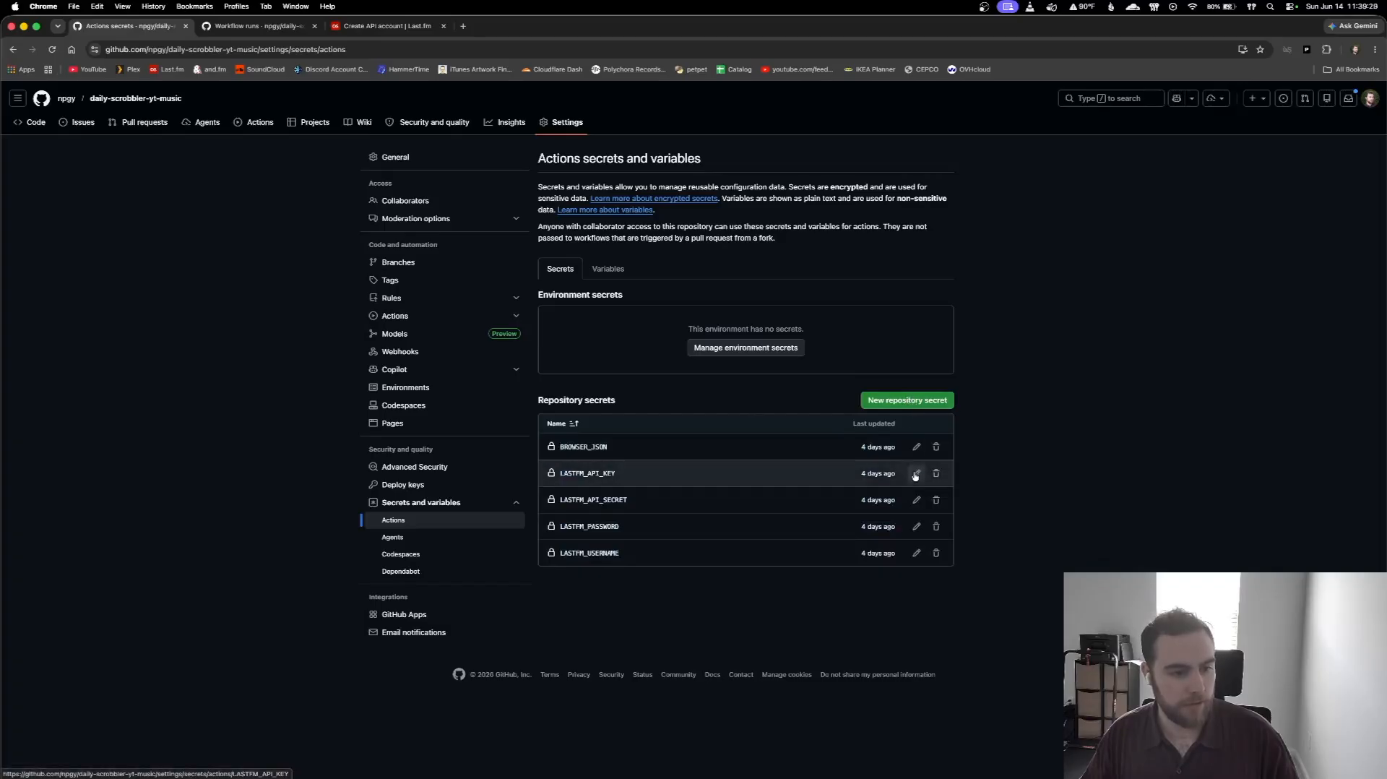
drag(626, 190, 538, 191)
click(622, 232)
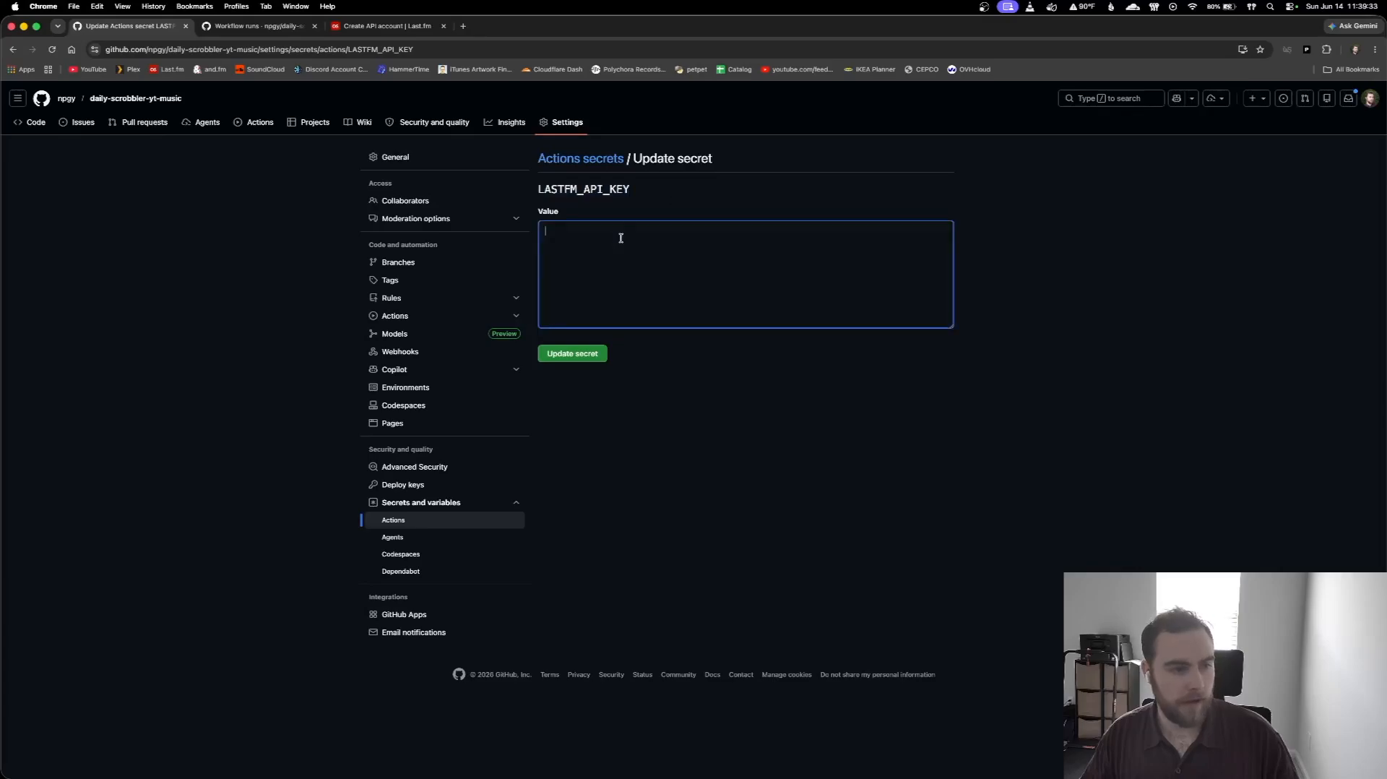
click(597, 169)
Examine the LASTFM_API_SECRET, LASTFM_USERNAME and LASTFM_PASSWORD entries in the repository secrets list.
drag(645, 499, 558, 500)
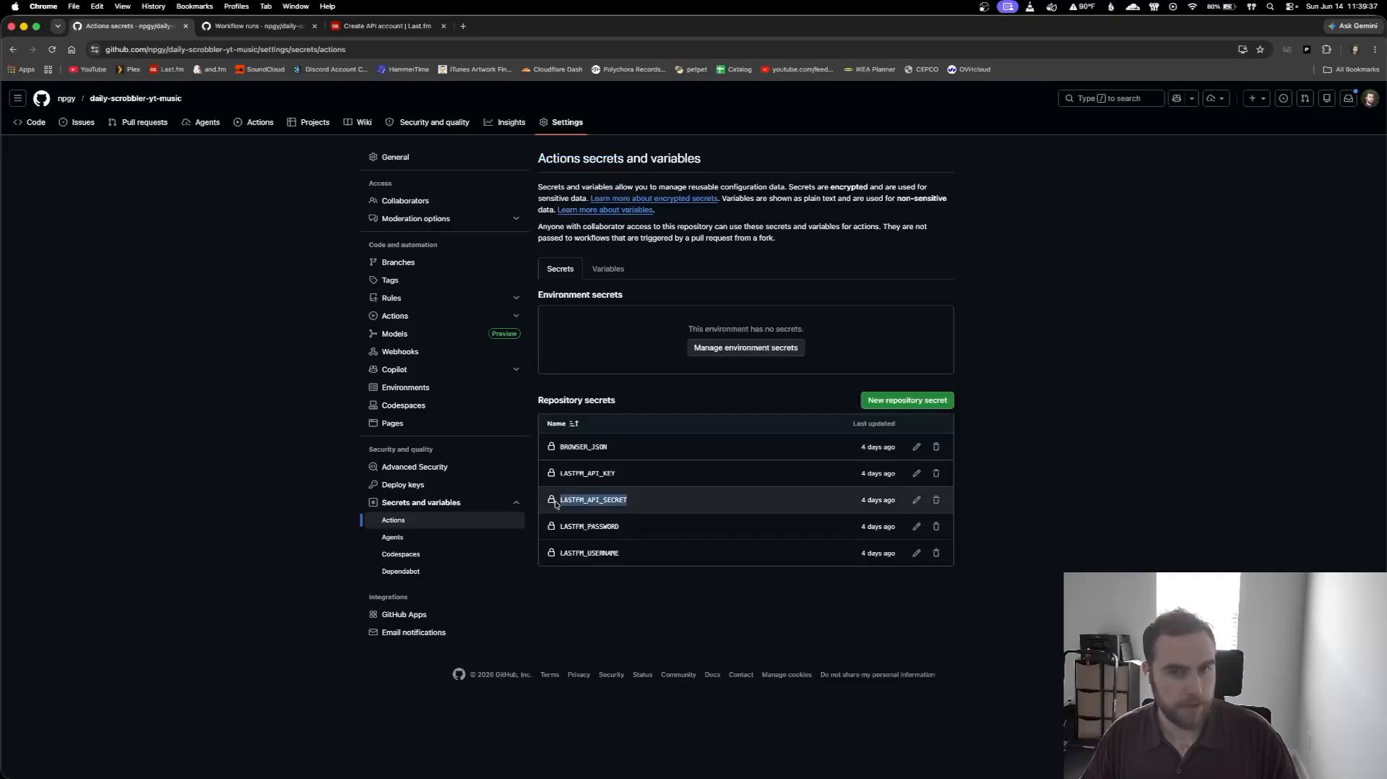
click(663, 499)
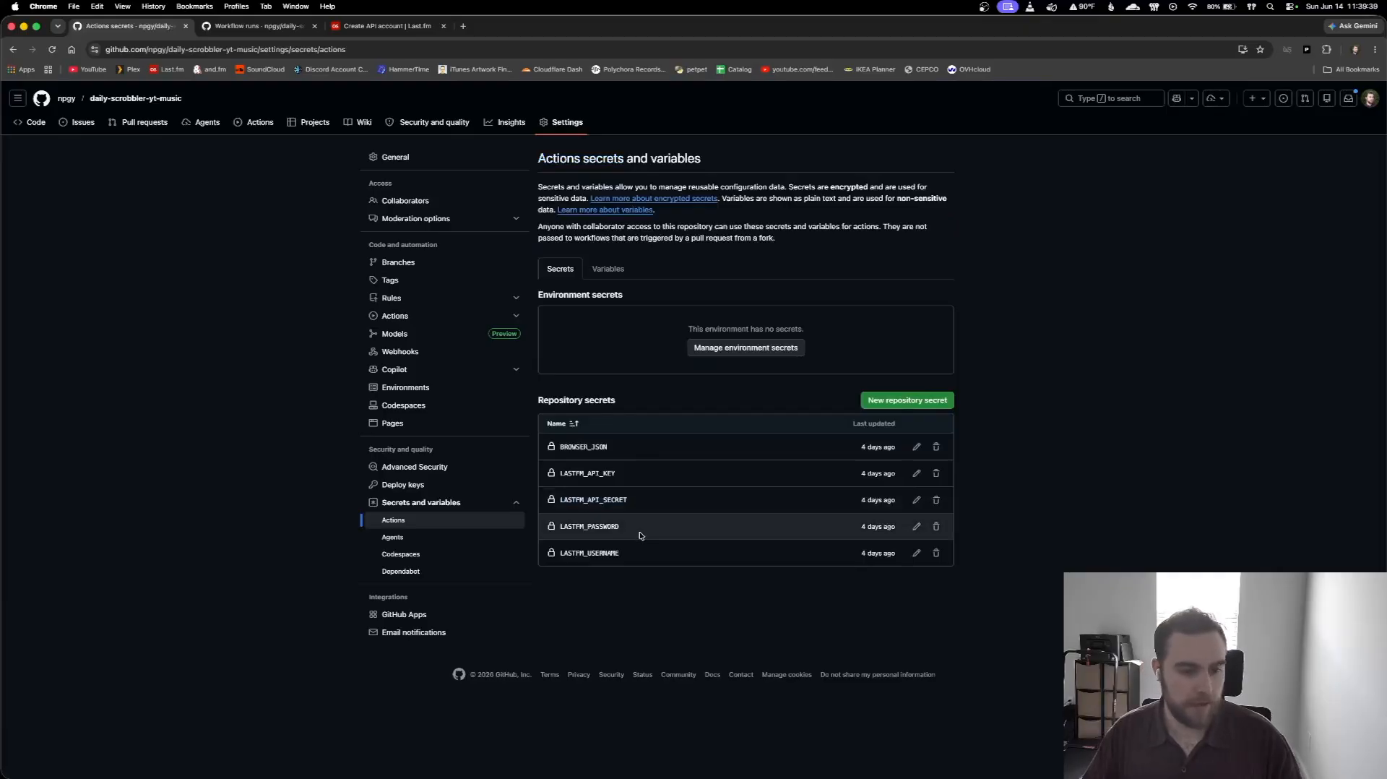
drag(620, 526, 558, 554)
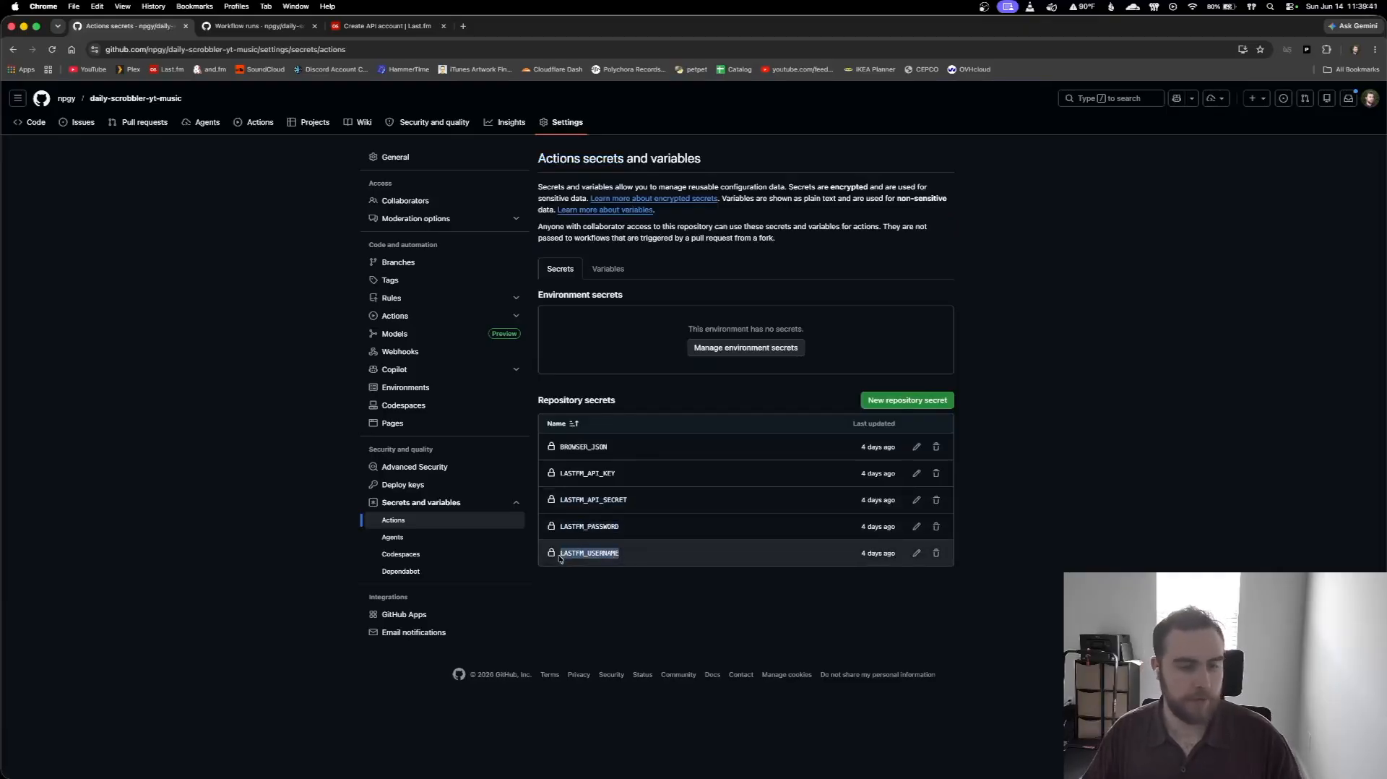
click(633, 554)
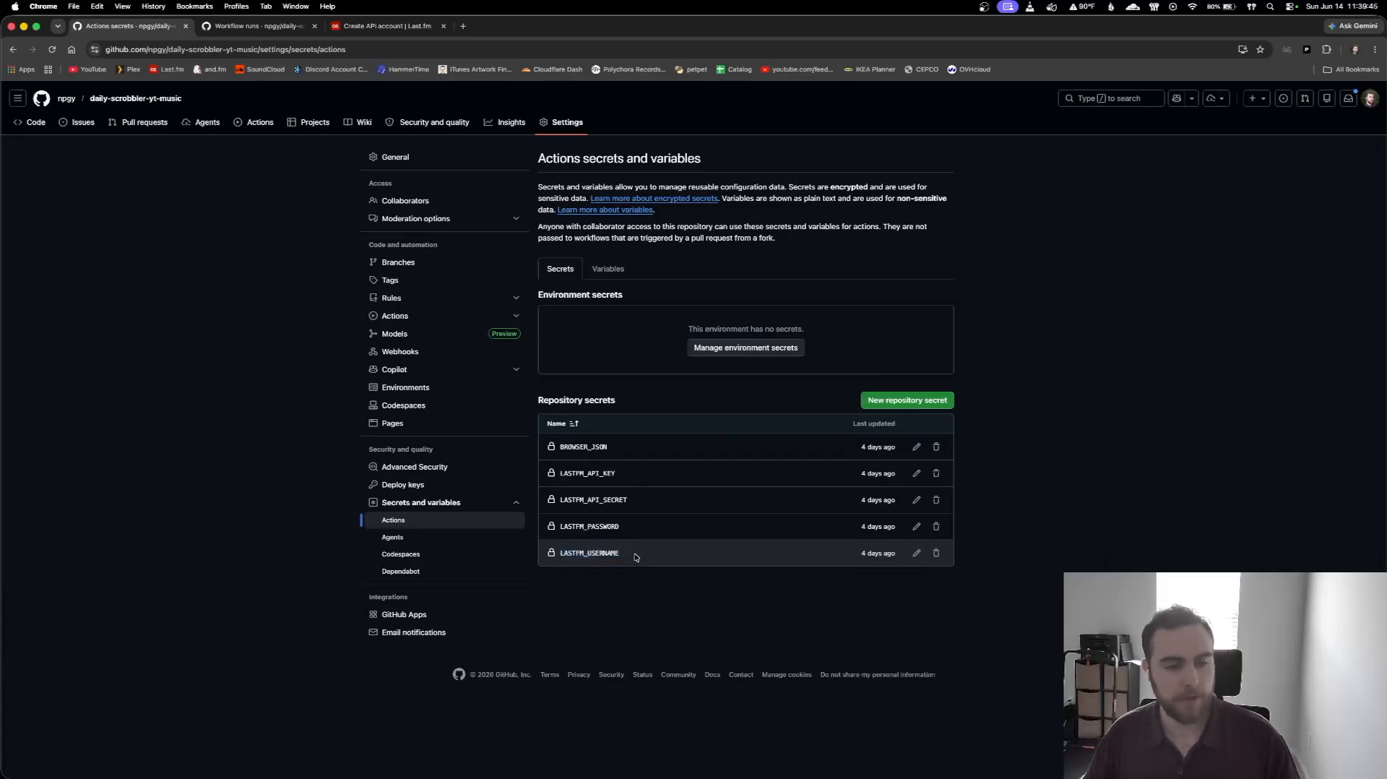
double_click(636, 554)
drag(642, 528, 558, 528)
click(640, 528)
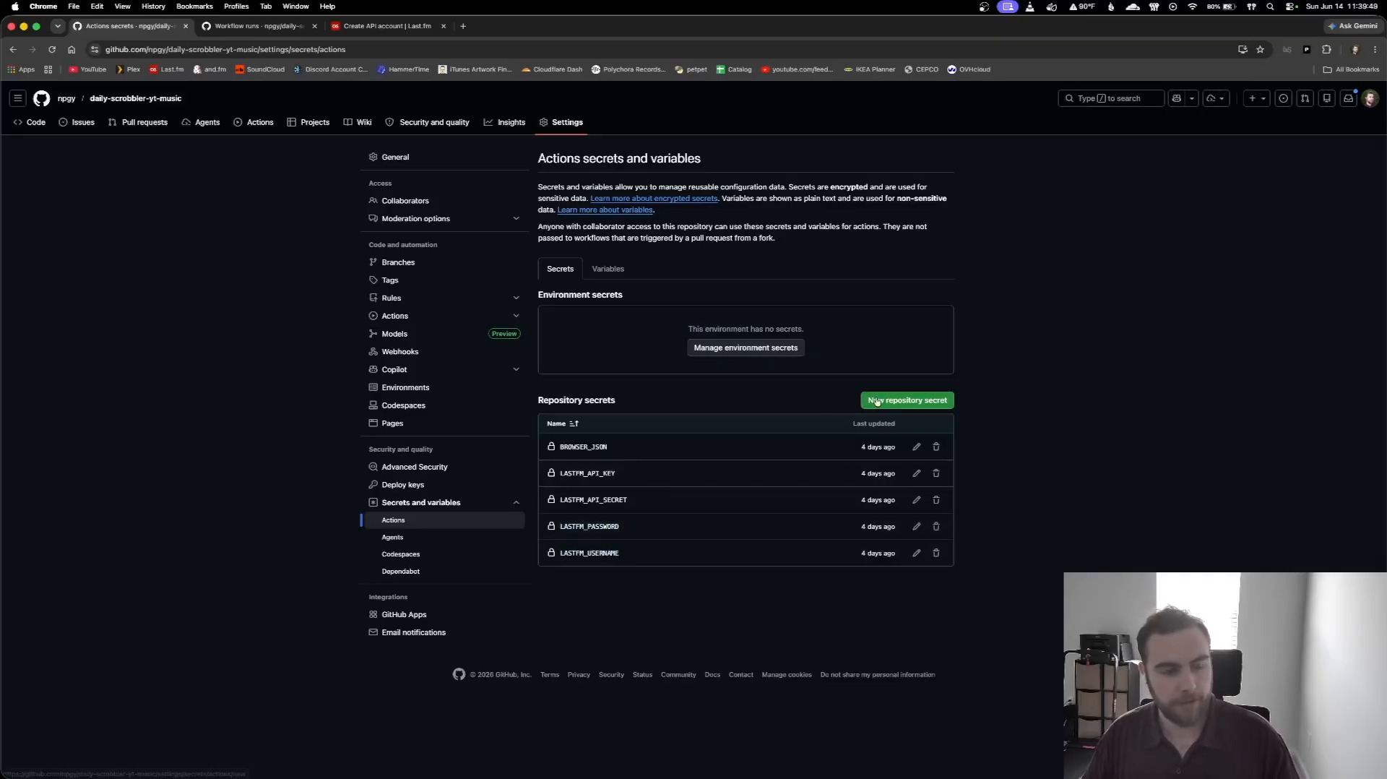
double_click(663, 528)
click(671, 534)
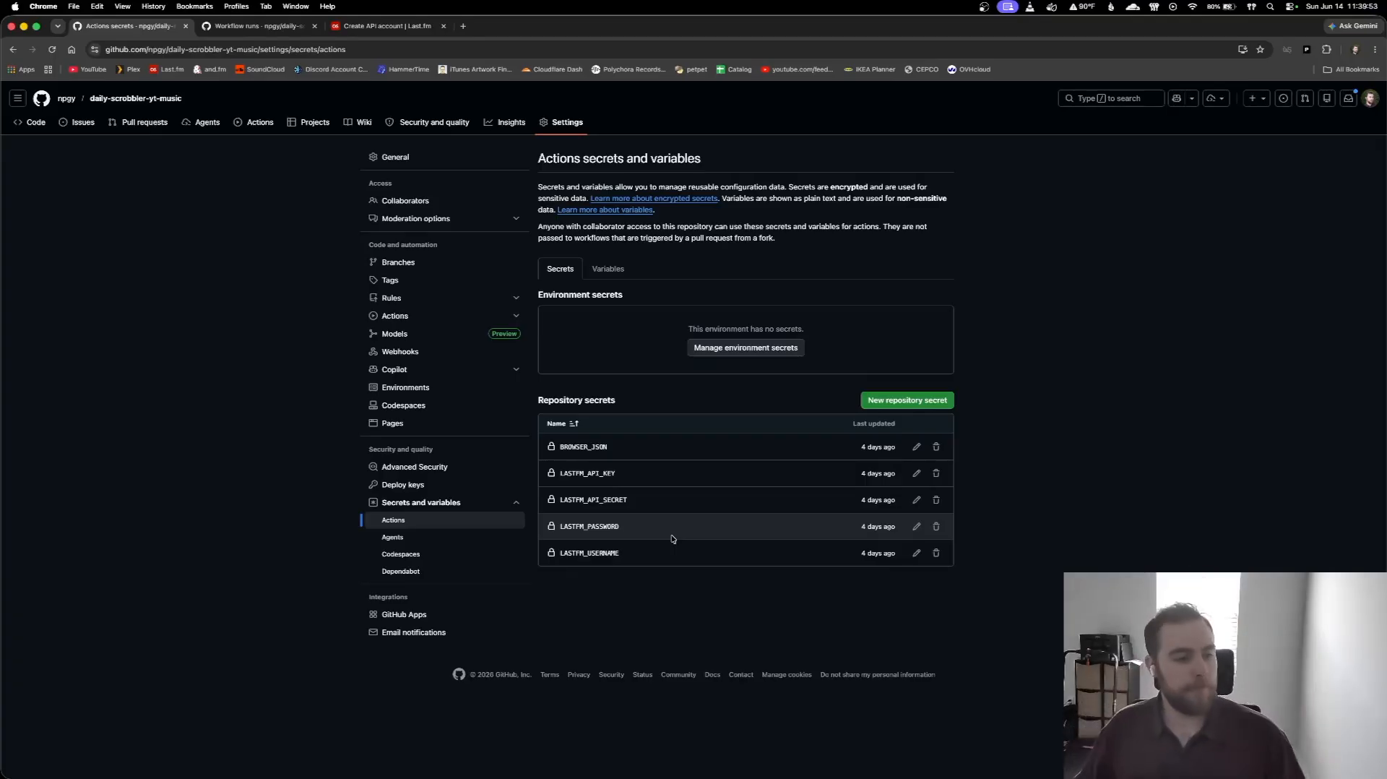
Examine the BROWSER_JSON entry in the repository secrets list.
double_click(625, 450)
click(629, 451)
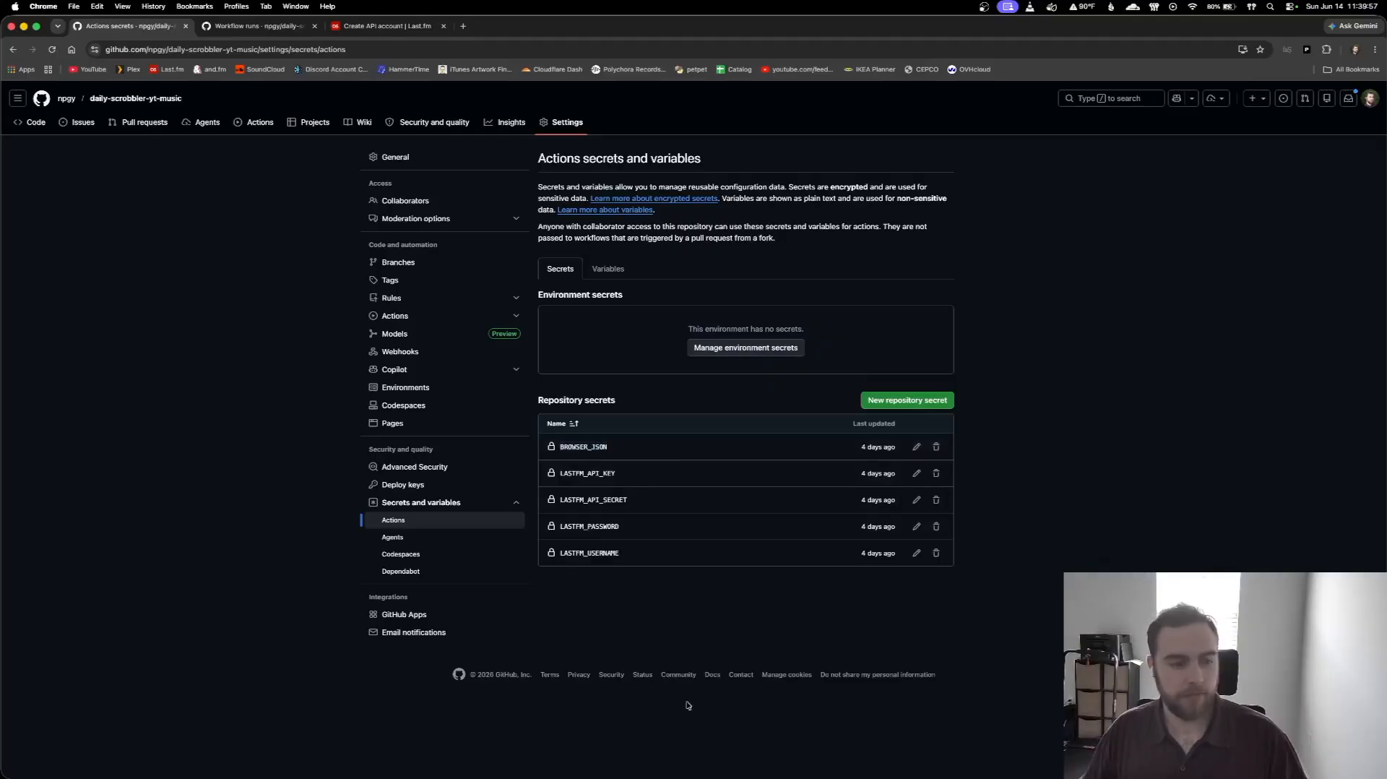
mouse_move(729, 777)
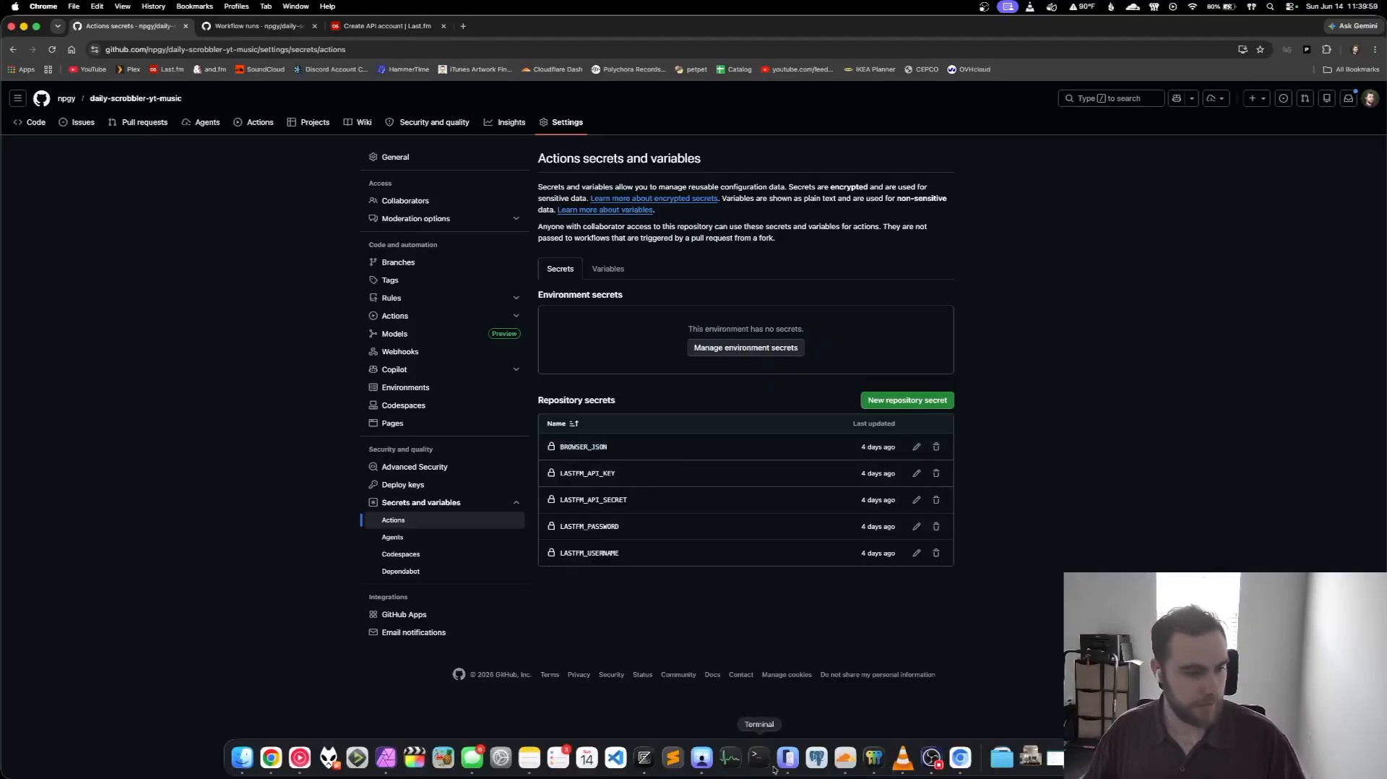
drag(616, 449, 567, 448)
click(626, 449)
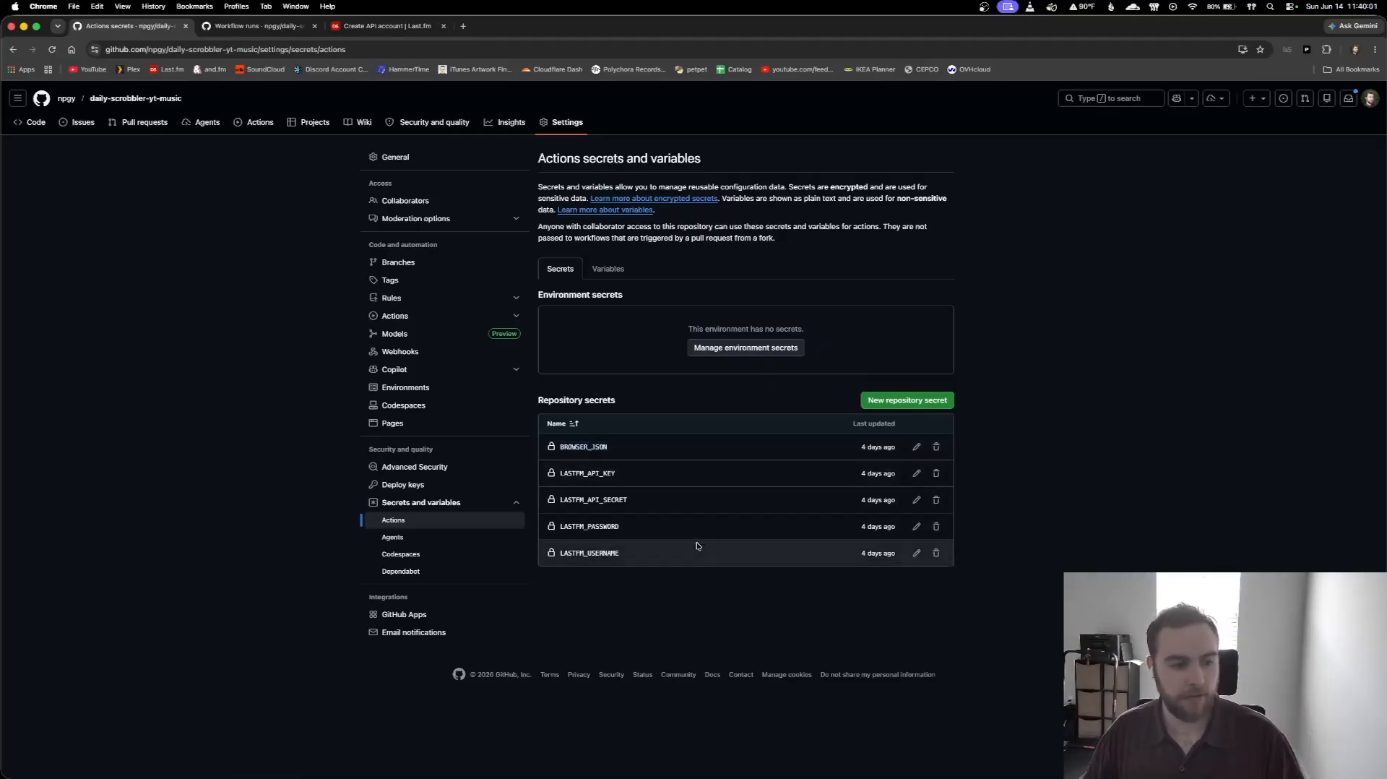
Switch to the Chromium window showing YouTube Music, reposition it over the secrets page and enlarge it slightly.
mouse_move(967, 776)
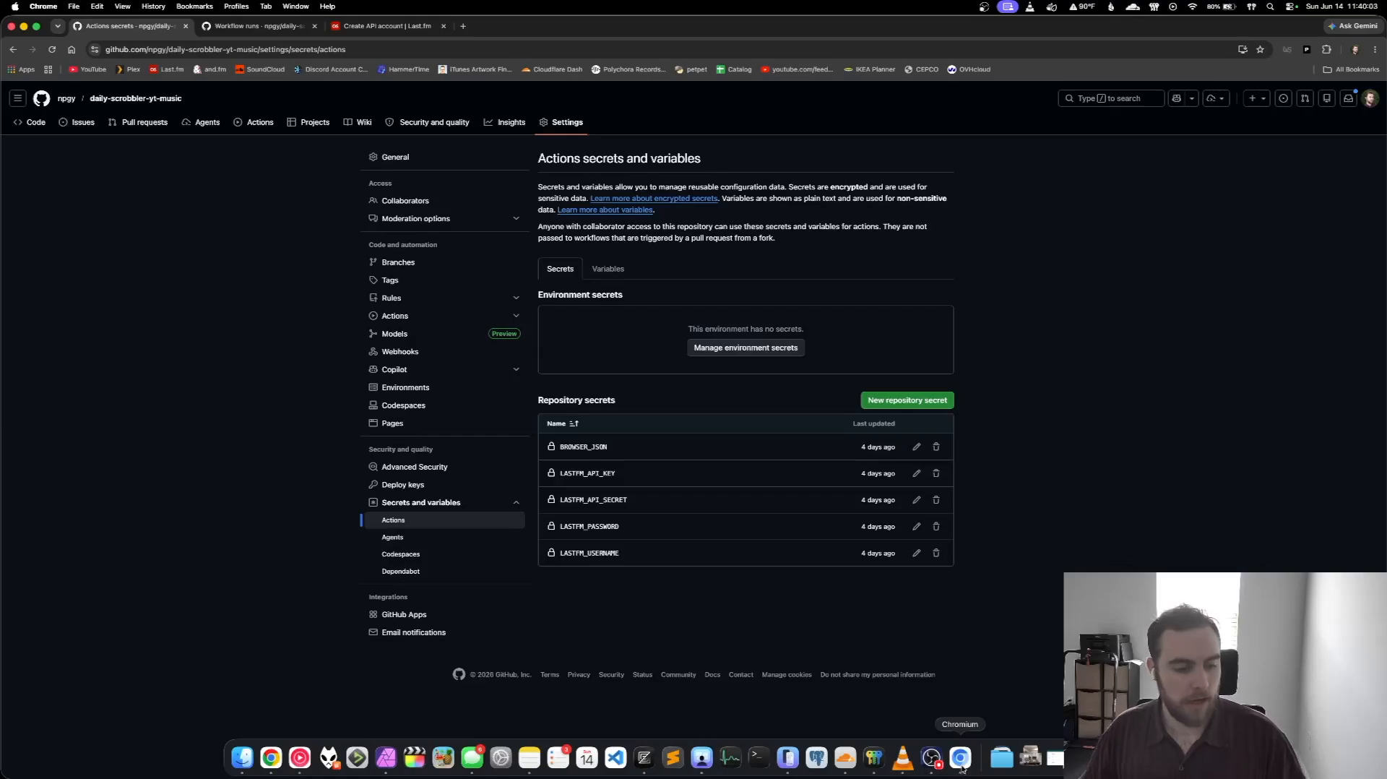
click(961, 759)
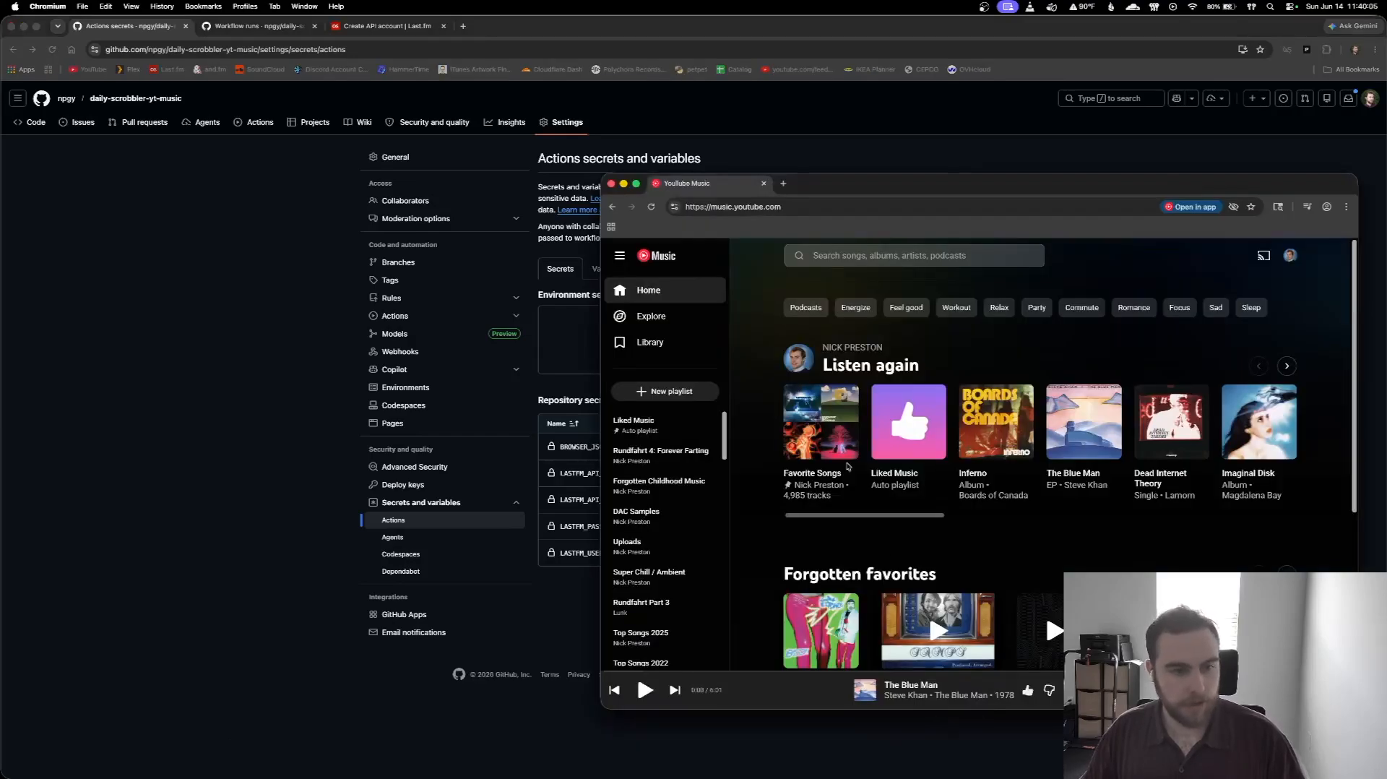
drag(841, 184, 775, 161)
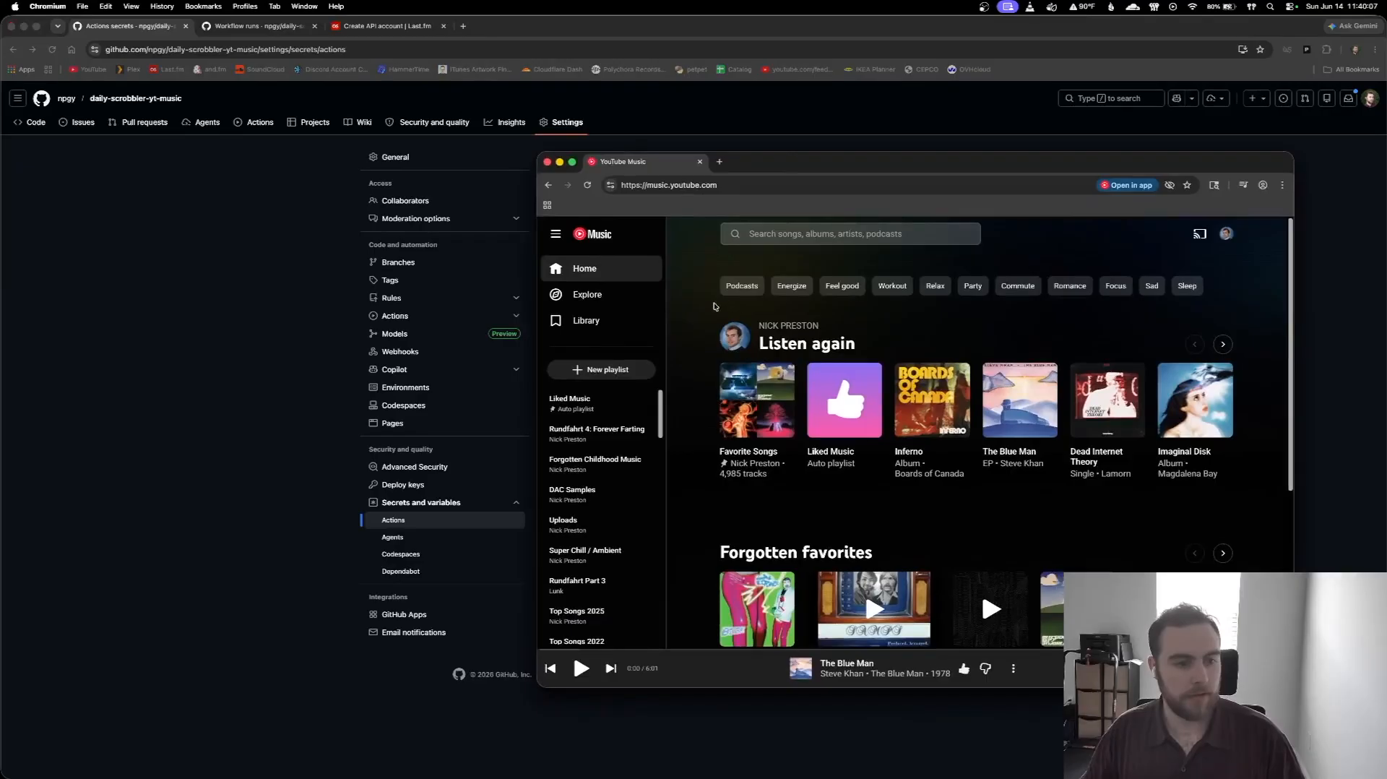
mouse_move(732, 162)
mouse_down()
mouse_move(749, 169)
mouse_move(738, 172)
mouse_up()
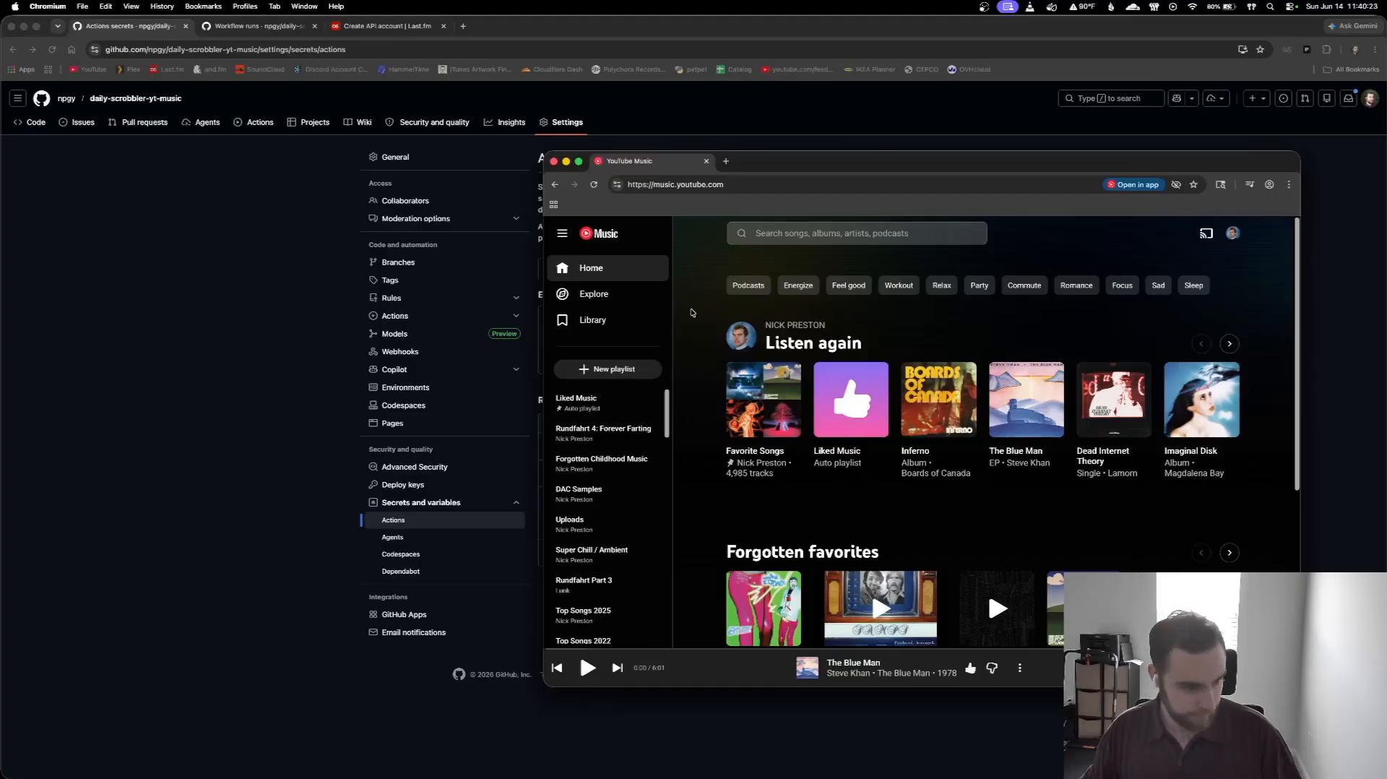
drag(760, 166, 834, 158)
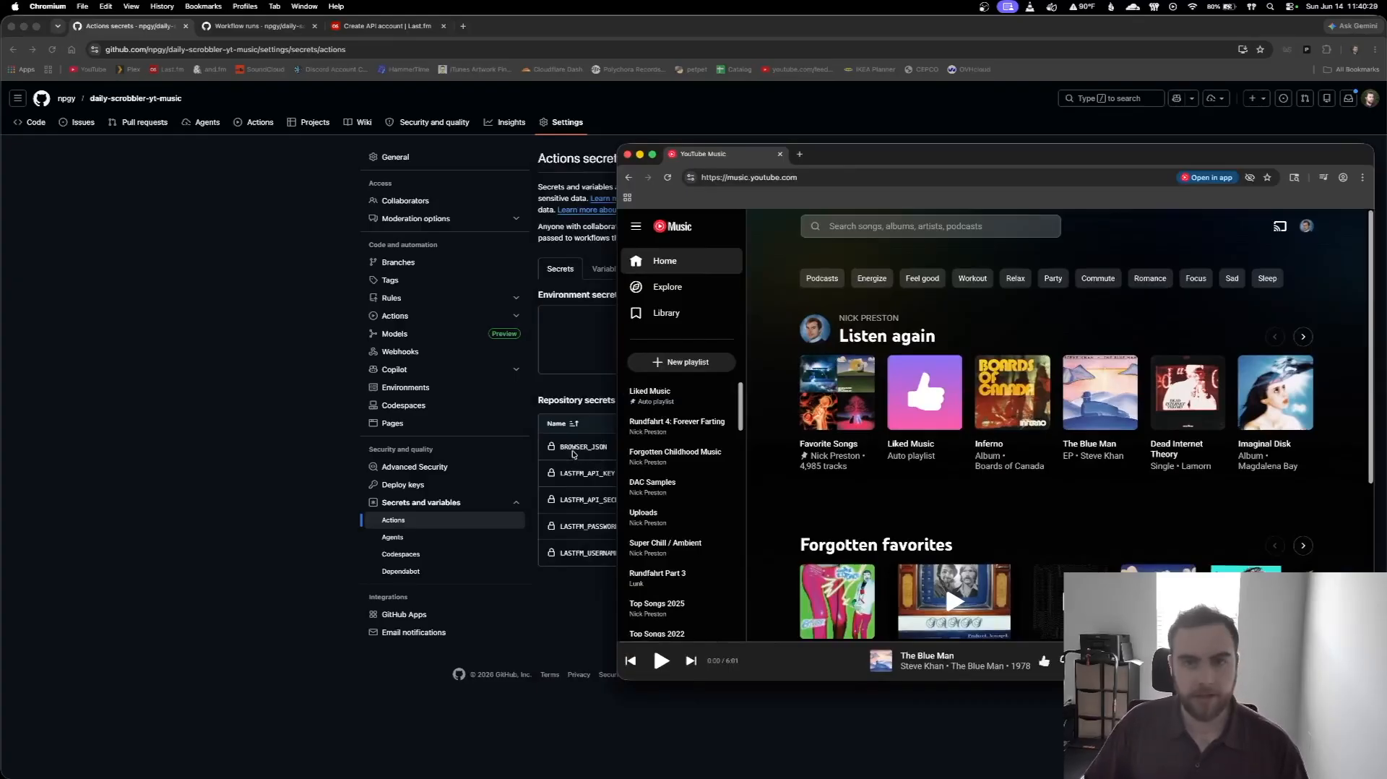
drag(841, 157, 798, 155)
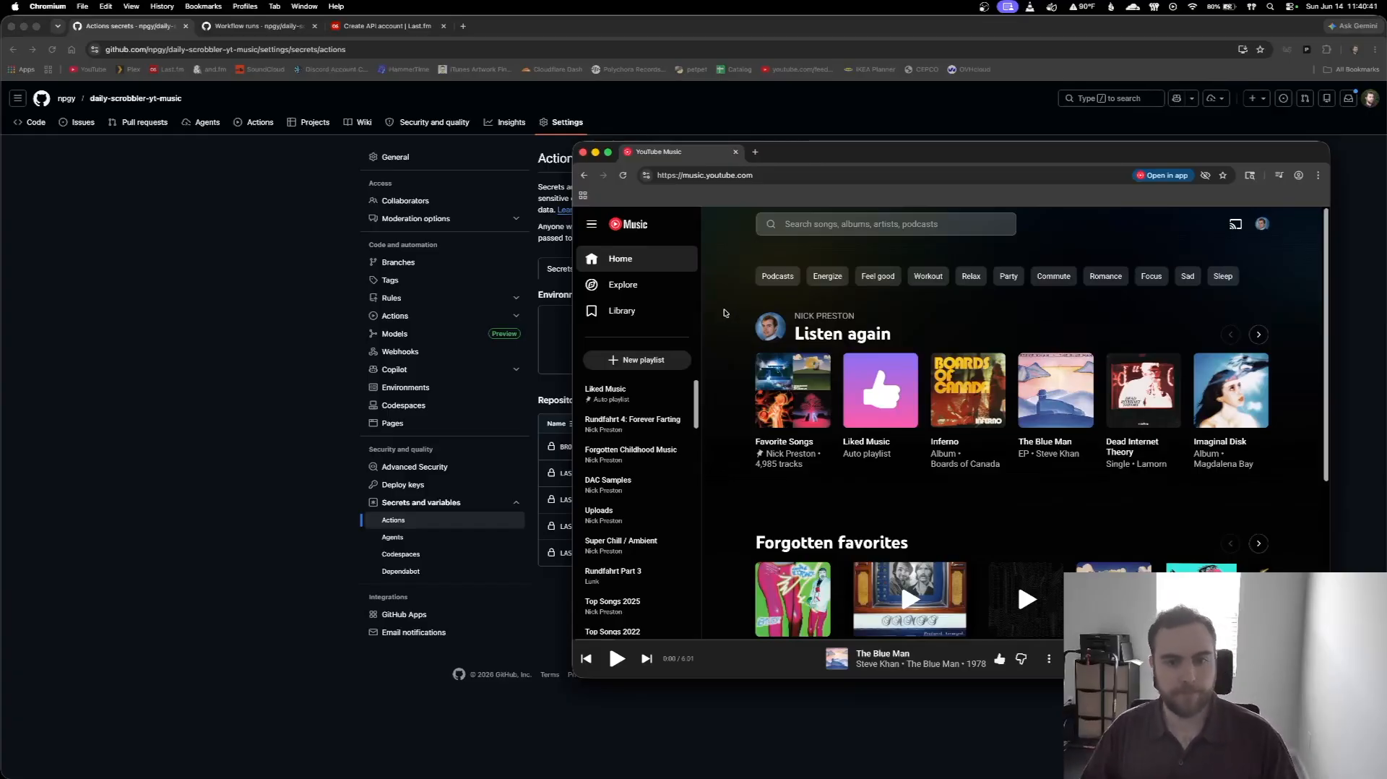
drag(1011, 158, 957, 158)
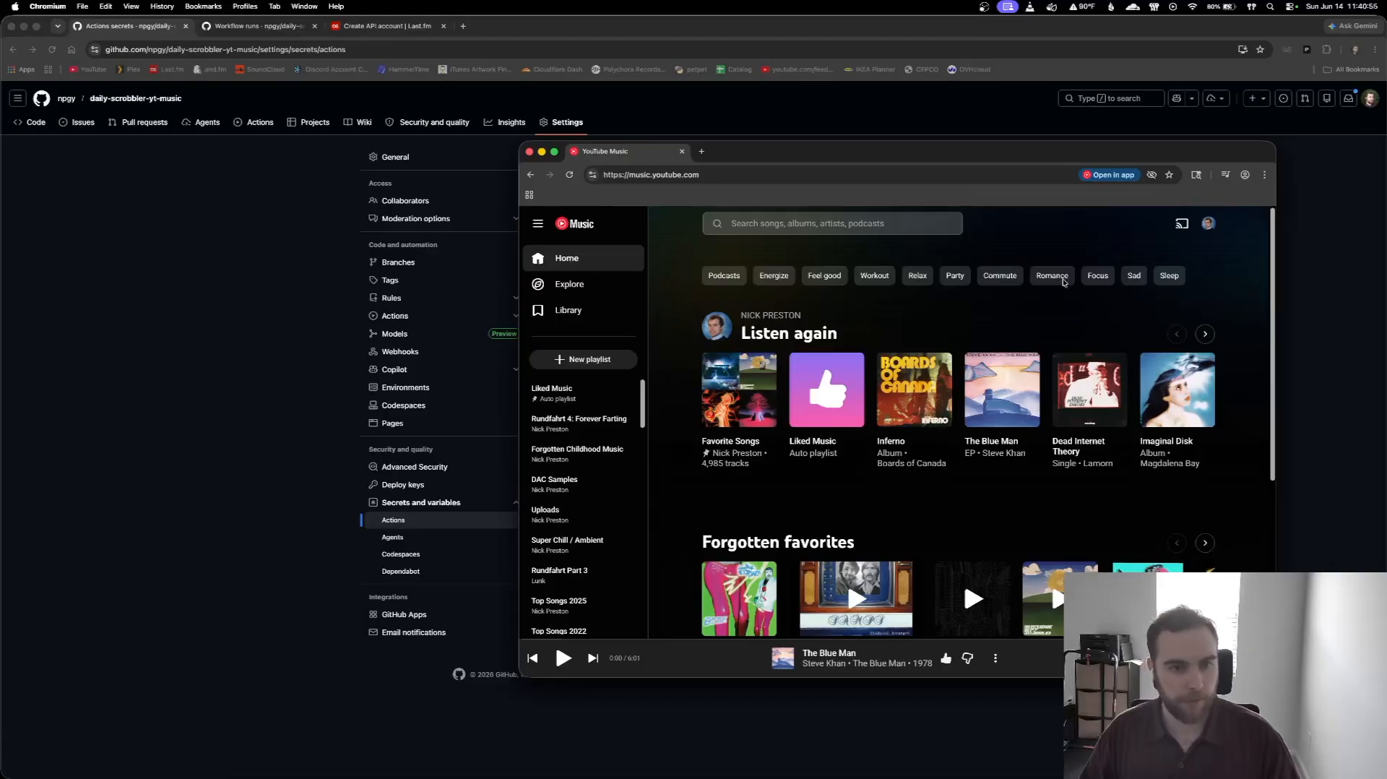
drag(1047, 158, 1047, 159)
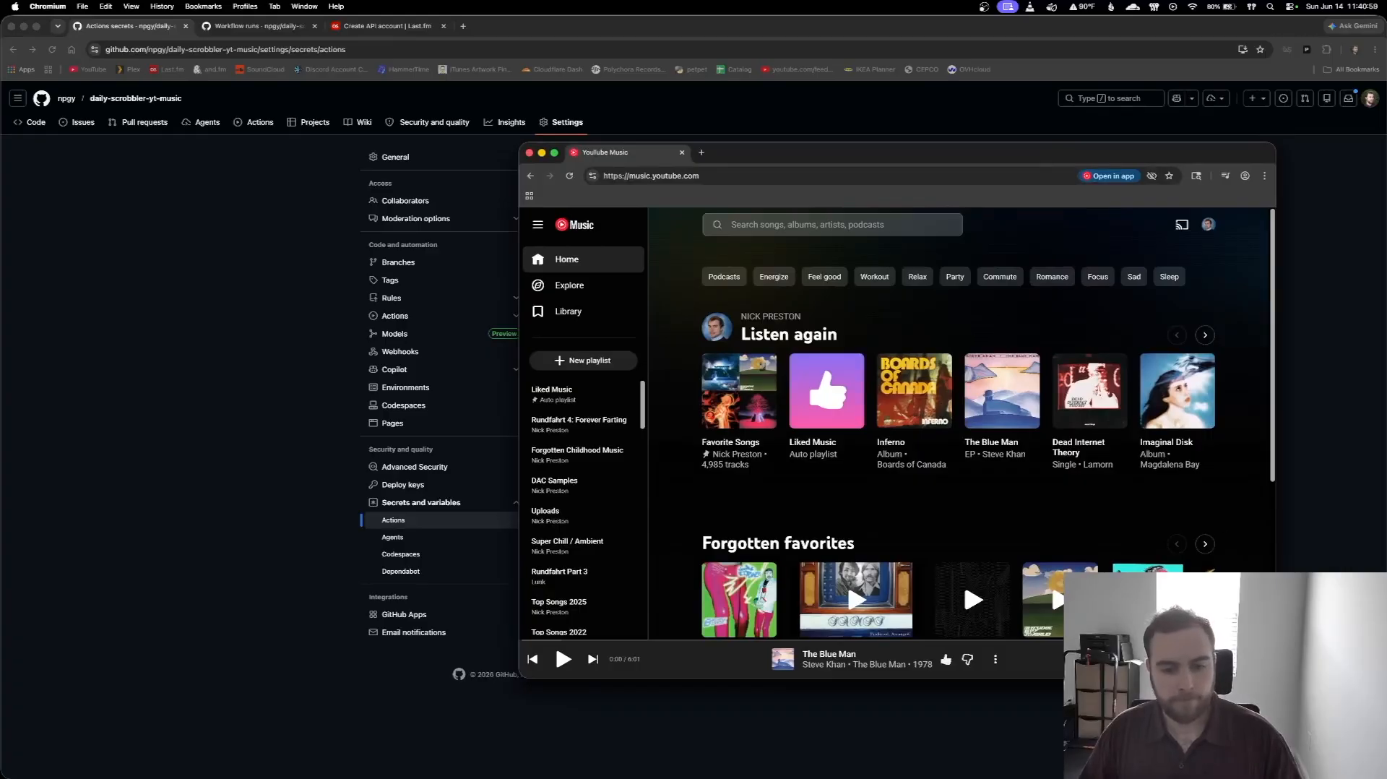
drag(1275, 677, 1304, 682)
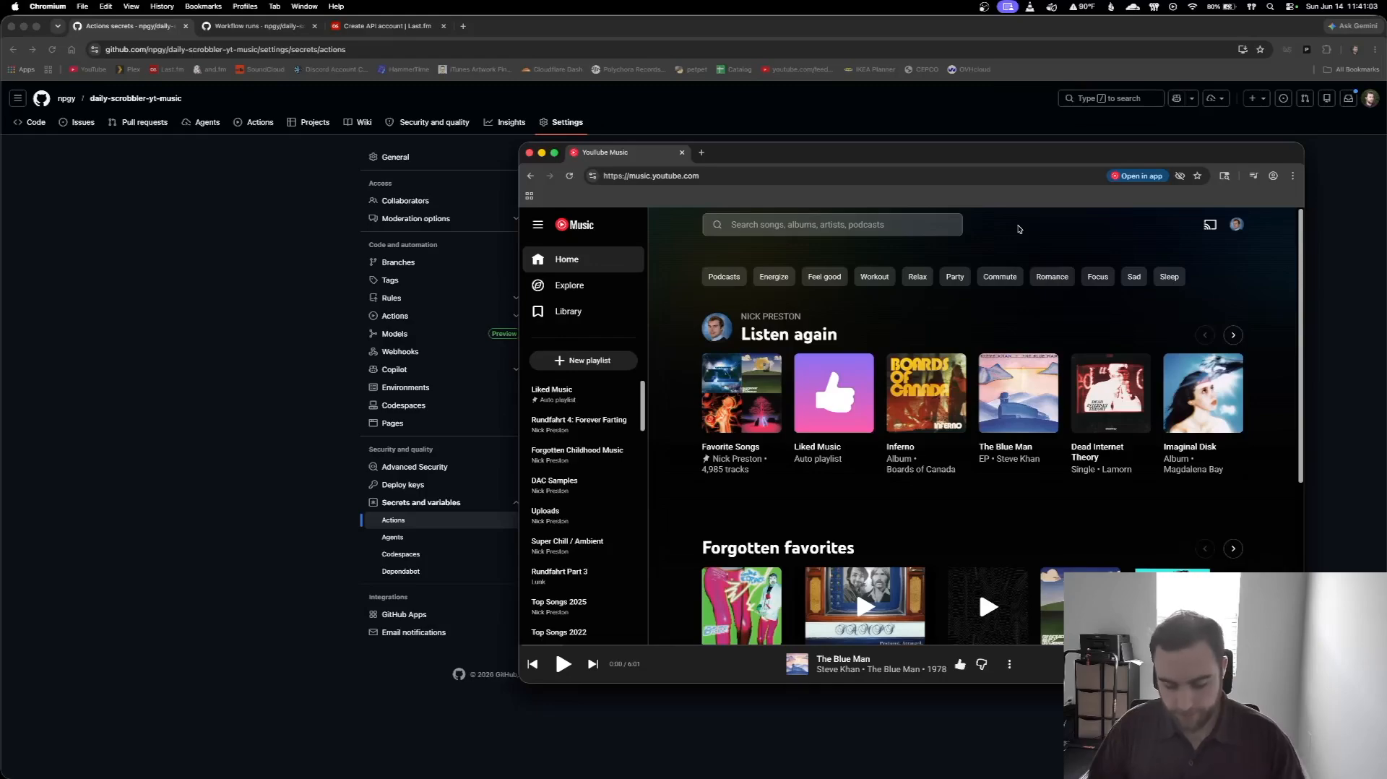
Clear the "browse" request filter in the developer tools' Network view for YouTube Music, and close the developer tools.
key(alt+super+i)
mouse_move(998, 241)
mouse_down()
mouse_move(1033, 240)
mouse_move(1021, 238)
mouse_up()
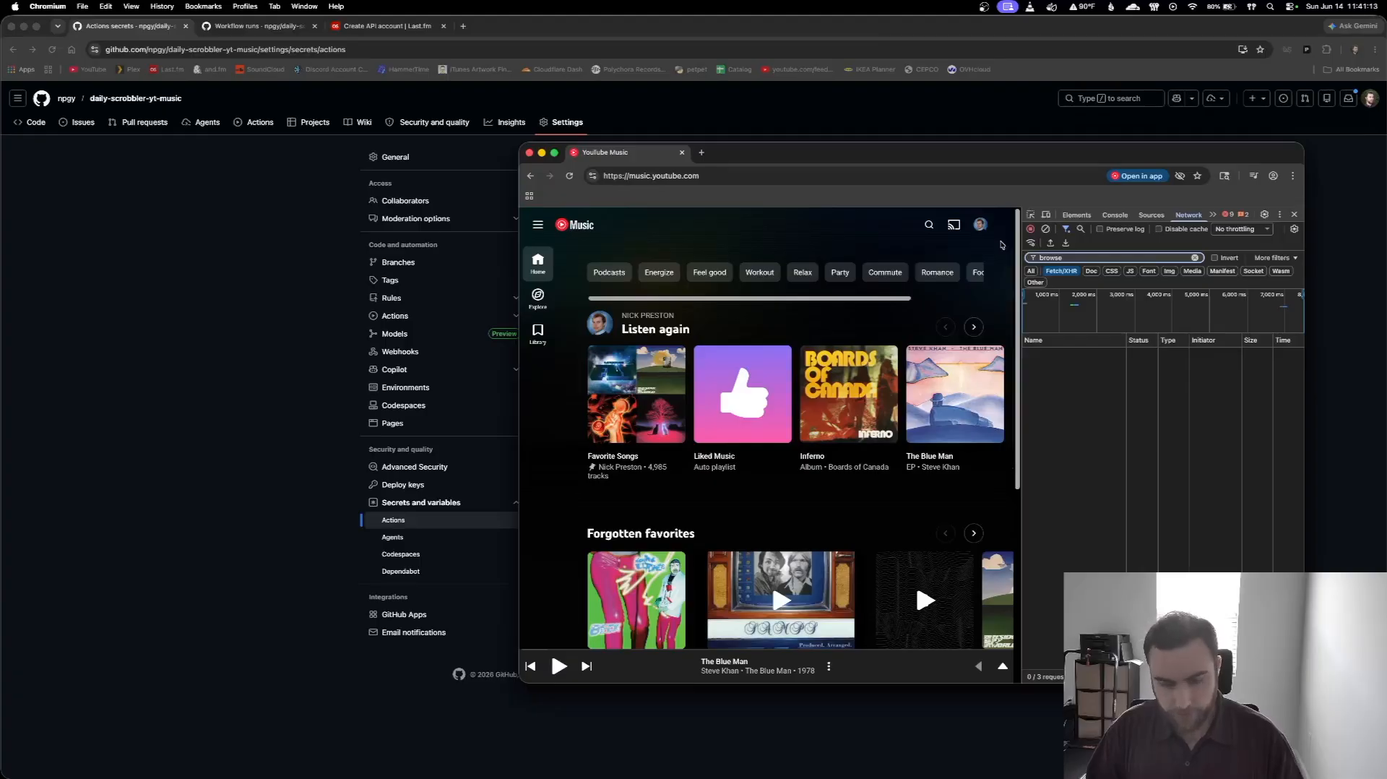
key(super+a)
key(BackSpace)
click(1298, 215)
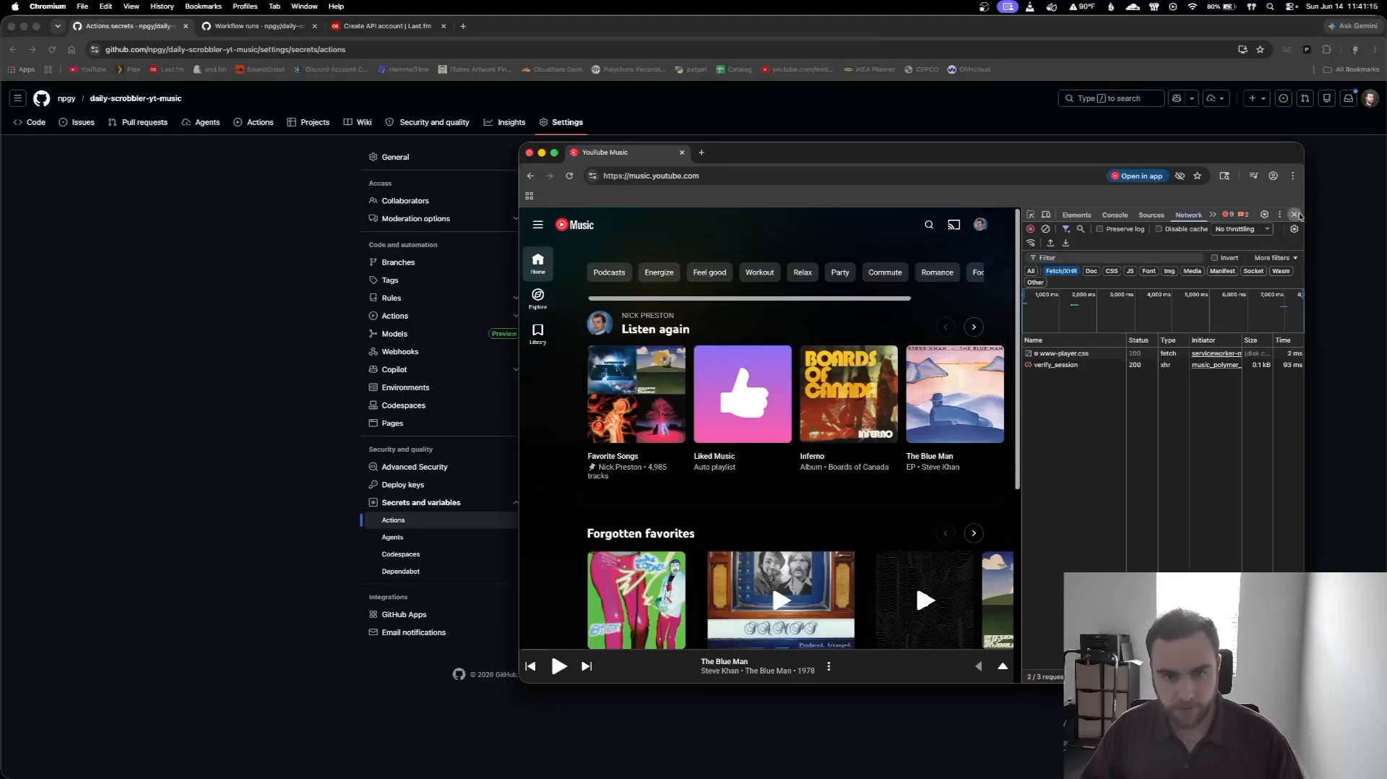
Reopen the developer tools for YouTube Music and shift the Chromium window slightly over the secrets page.
key(super+alt+i)
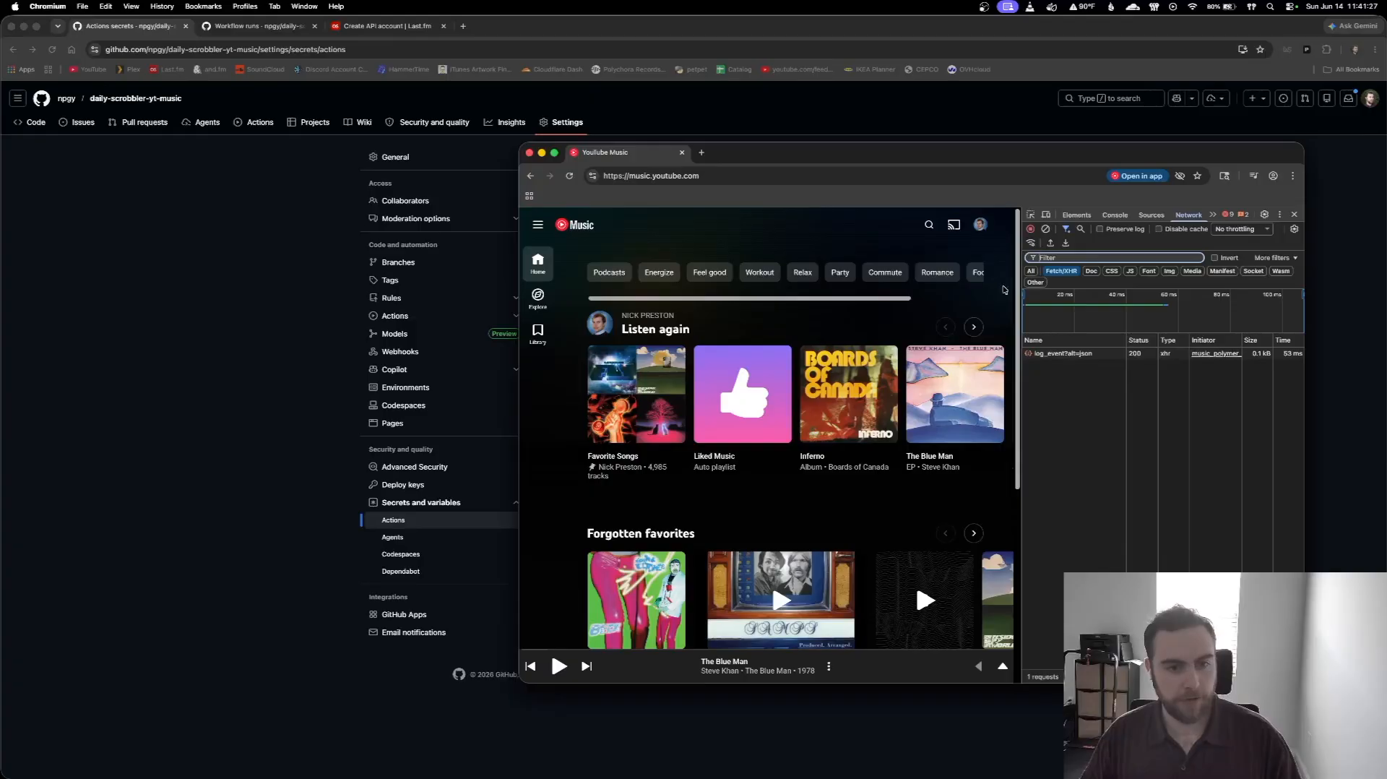
click(1082, 434)
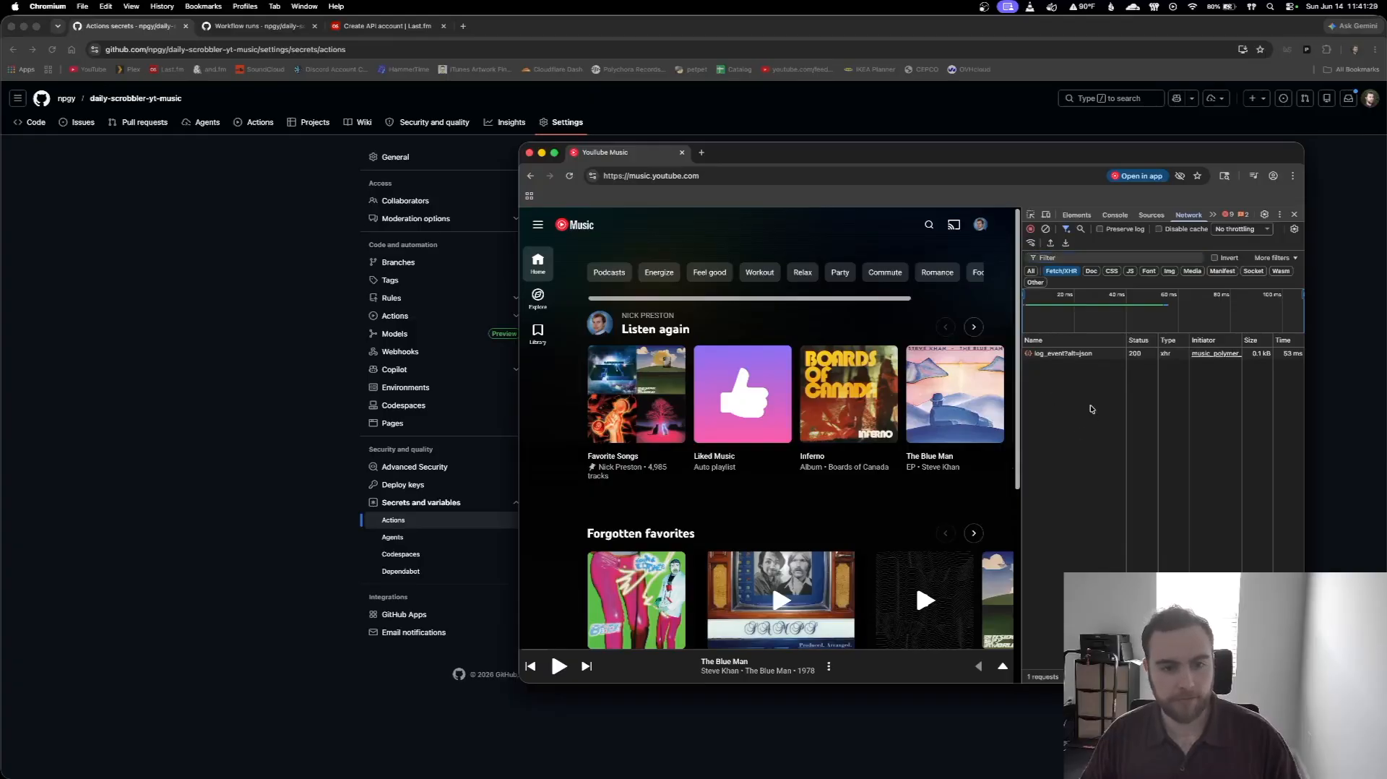
drag(1028, 158, 1033, 159)
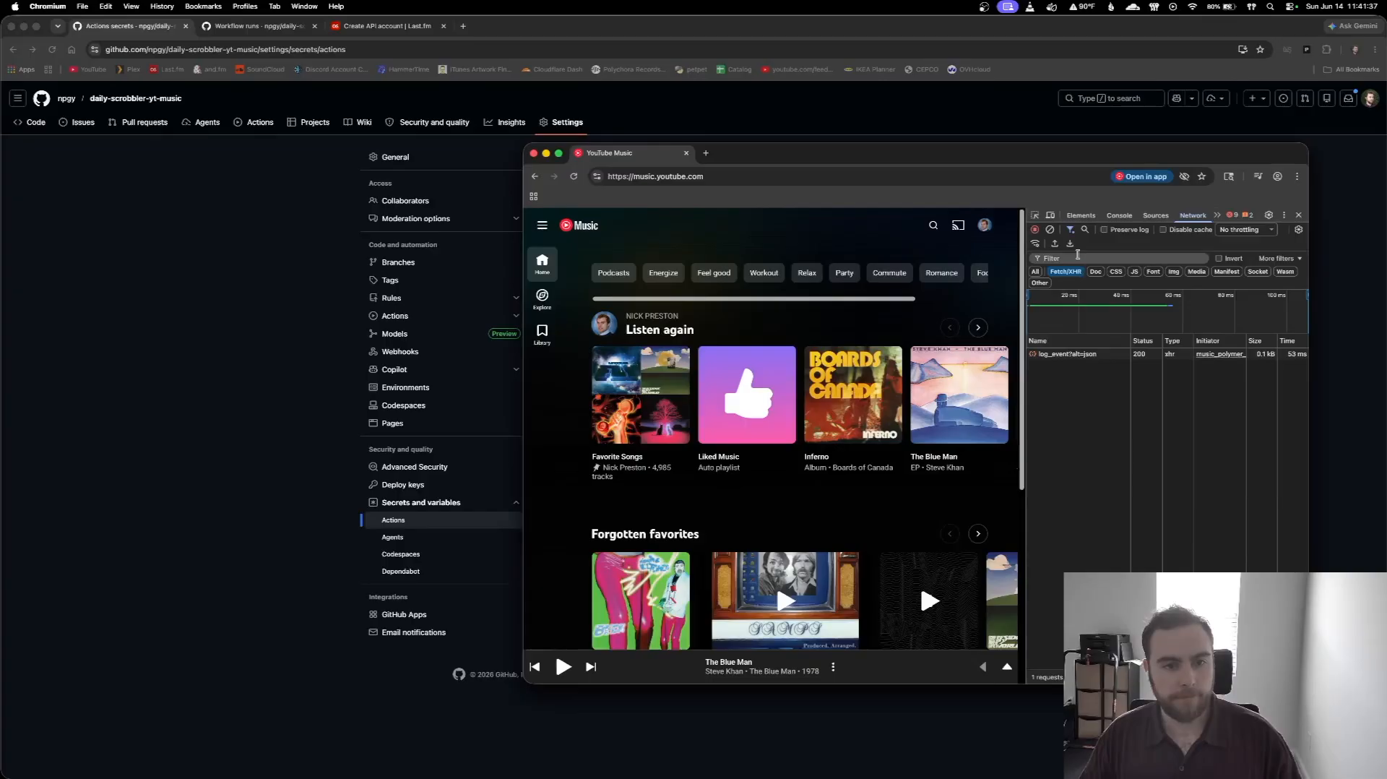
Filter the Network requests by "browse" and reload the YouTube Music page.
click(1080, 256)
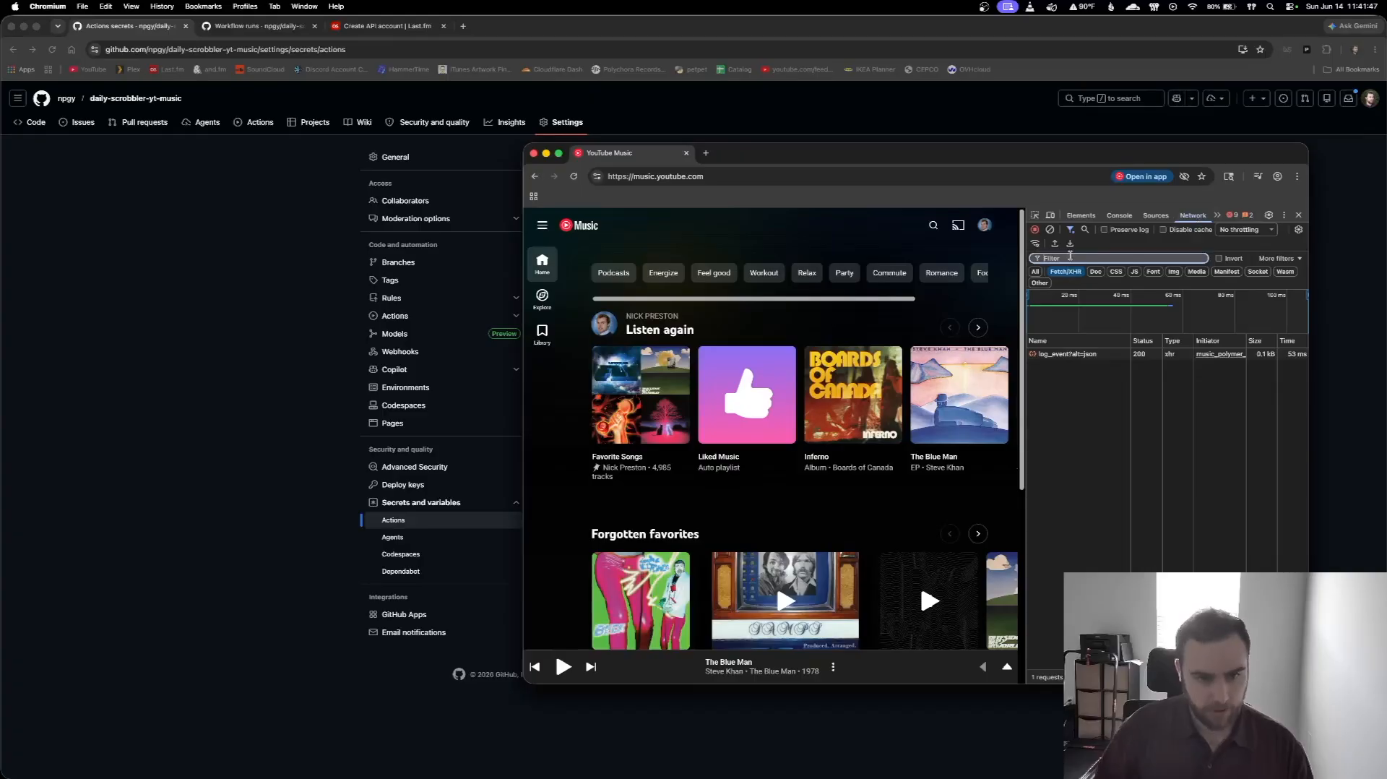
text(brwo)
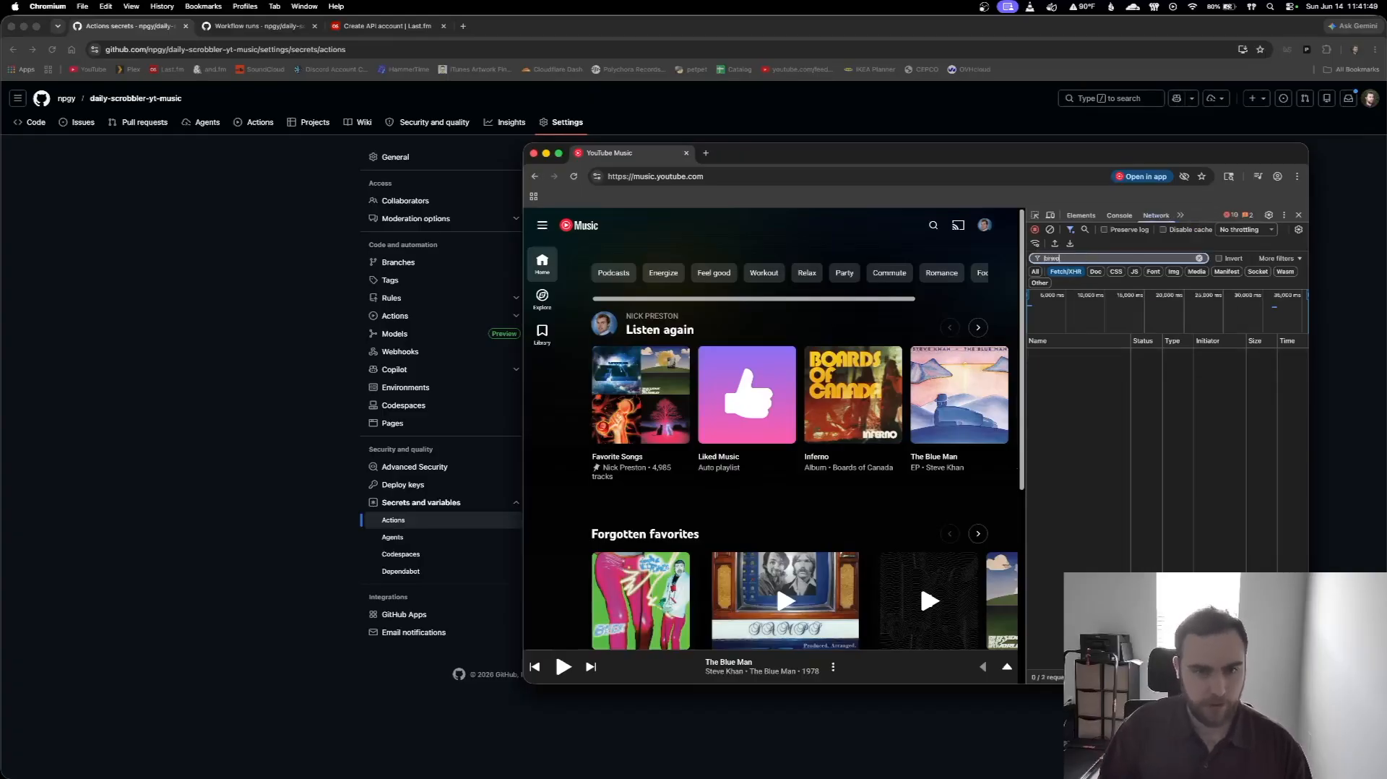
text(se)
click(1005, 269)
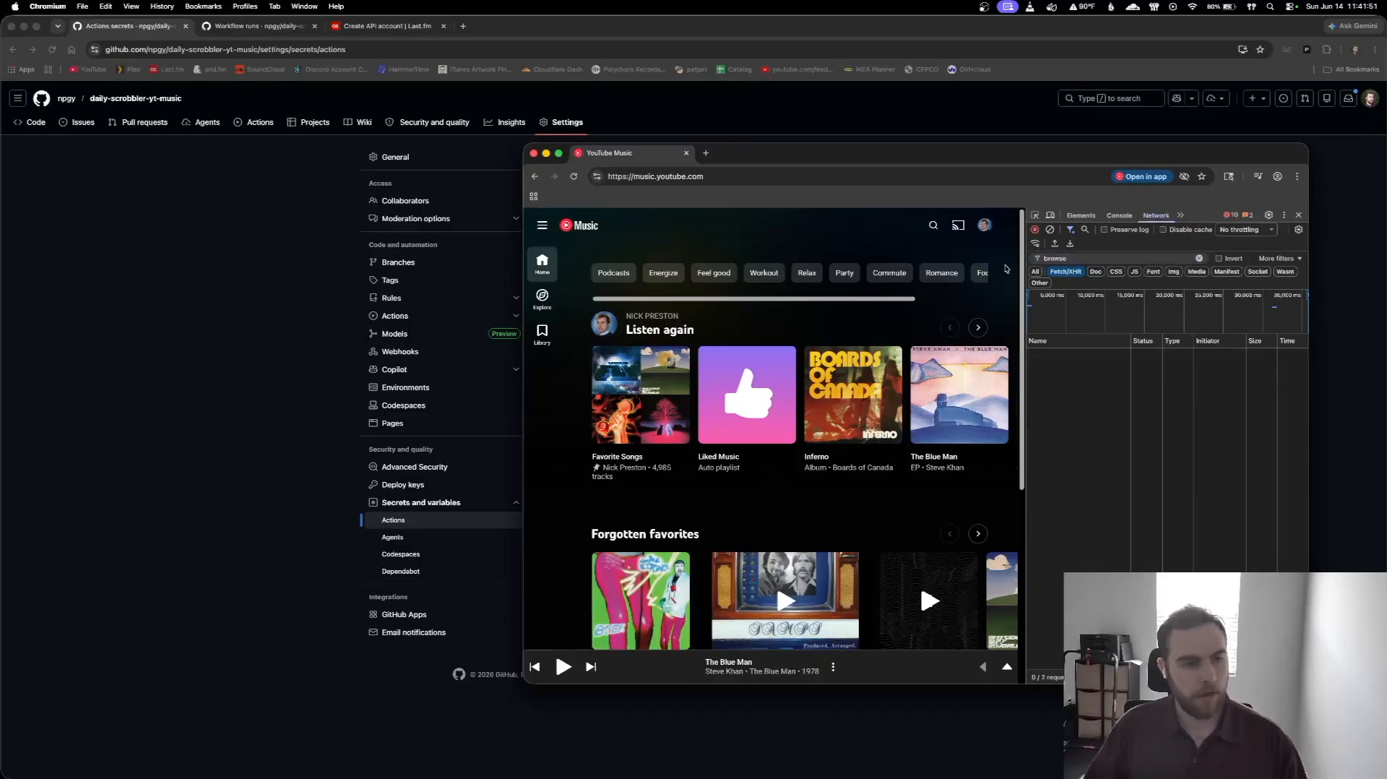
key(super+r)
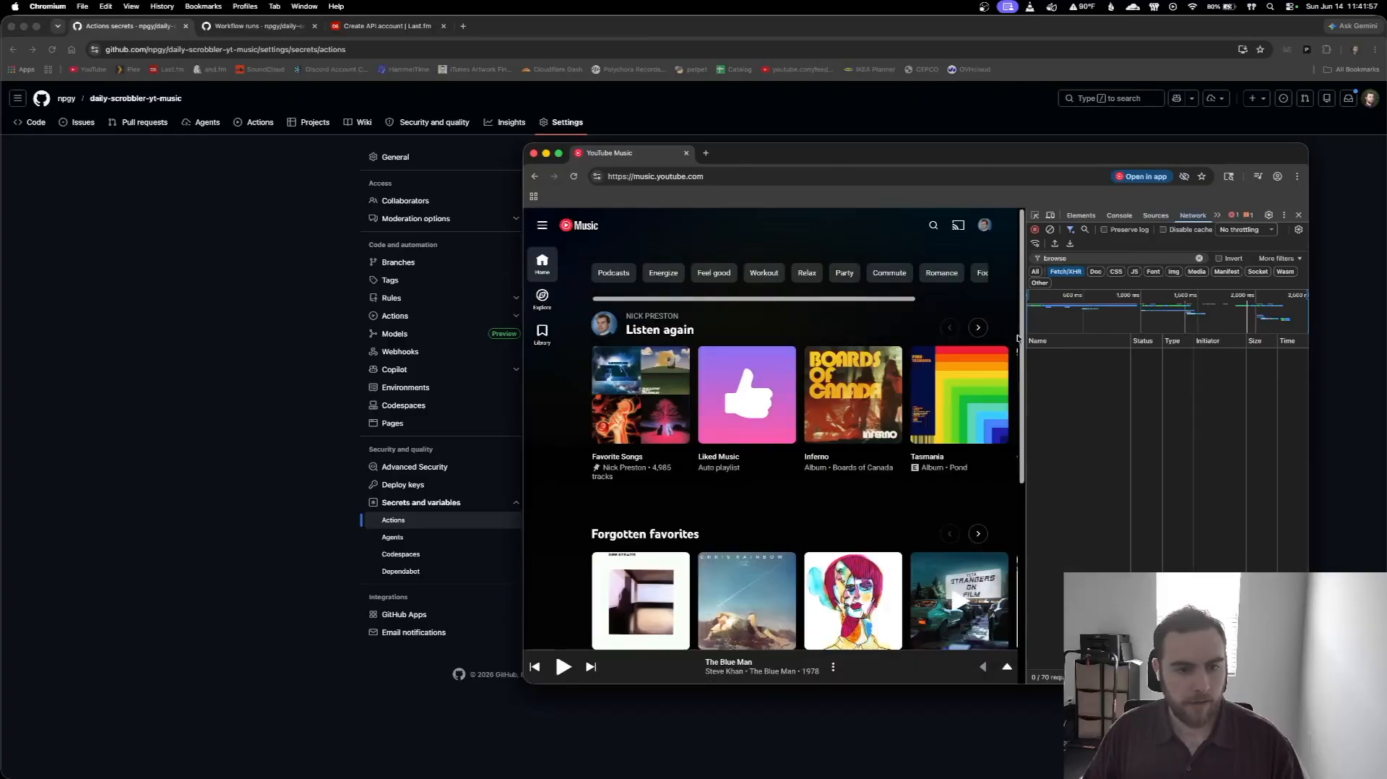
Trigger a browse request by scrolling through the YouTube Music home feed.
scroll(738, 533, down, 5)
scroll(738, 533, up, 4)
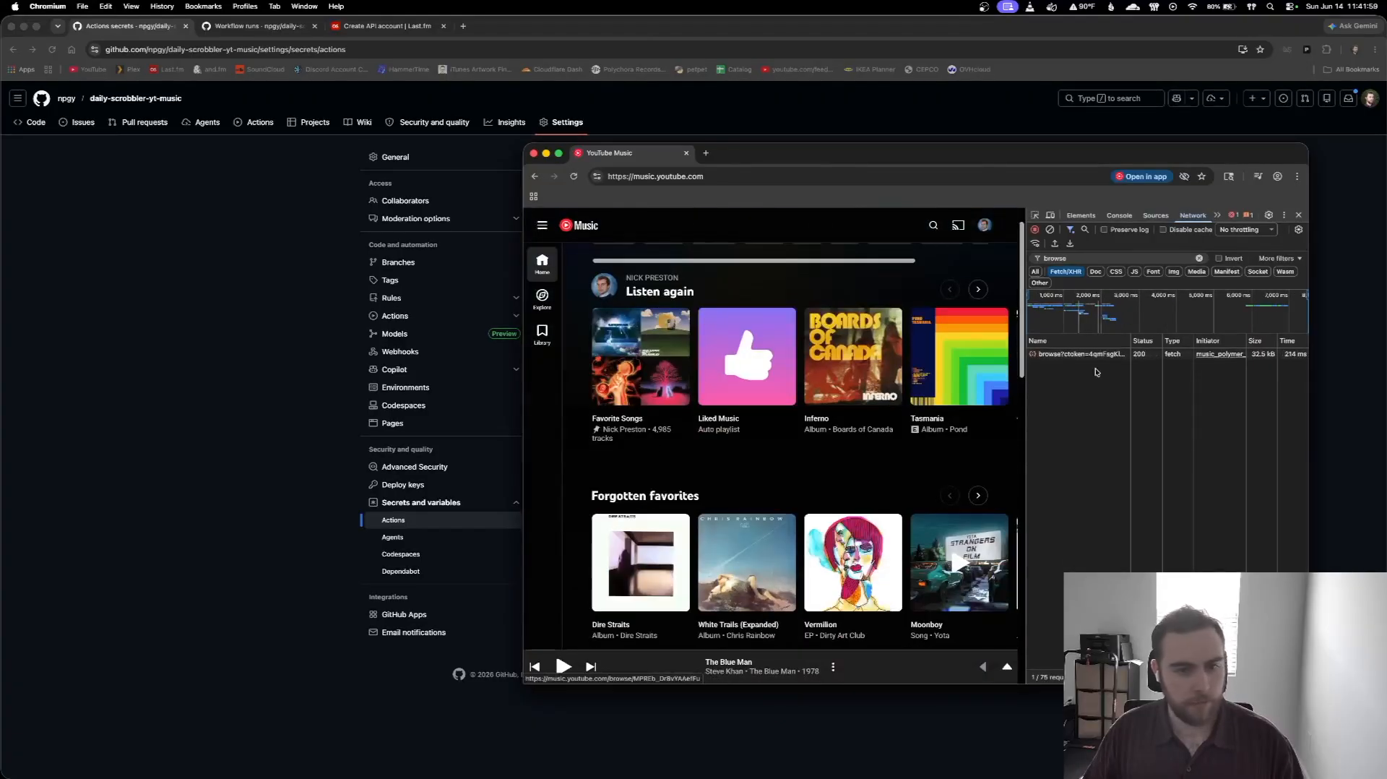
scroll(738, 415, down, 5)
scroll(738, 415, up, 6)
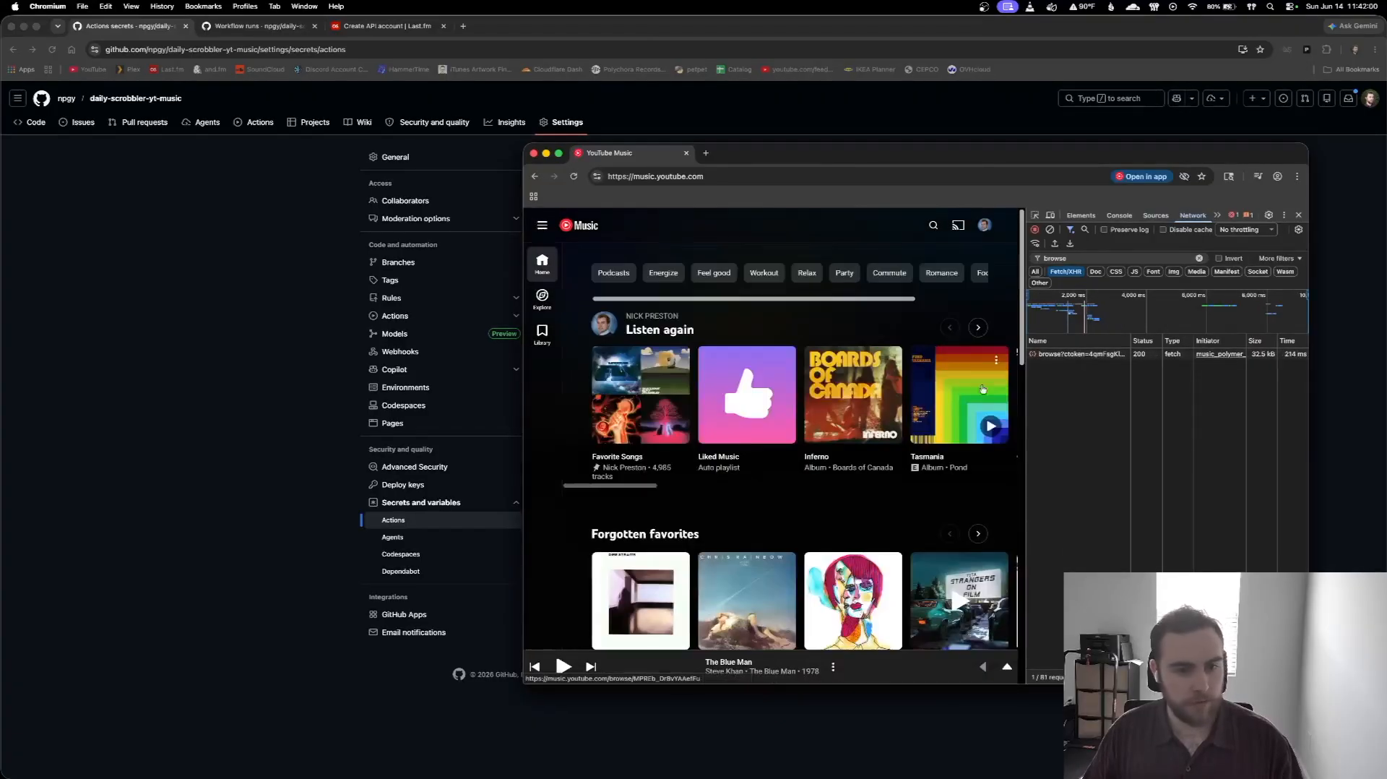
Open the captured browse request's headers, widen the developer tools, and copy the request as fetch (Node.js).
click(1059, 356)
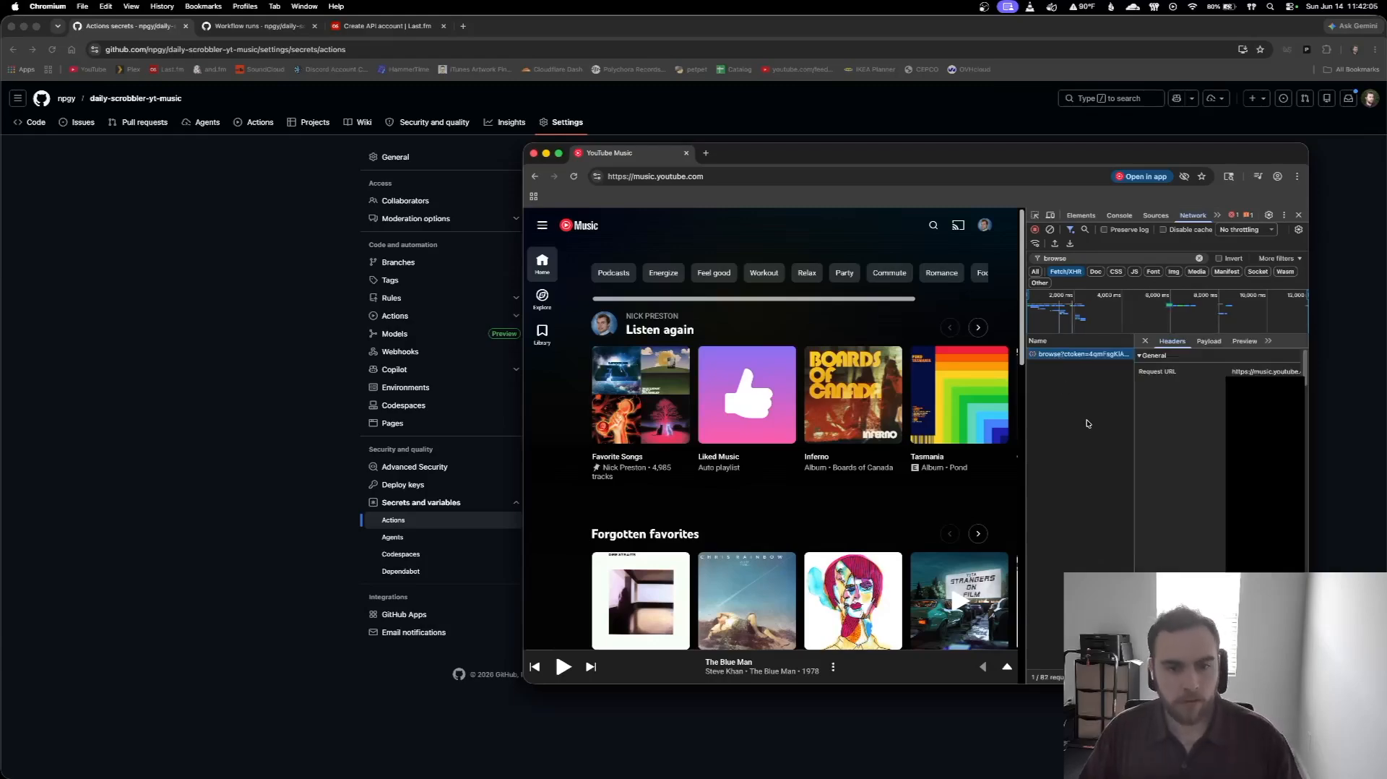
drag(1025, 394, 926, 393)
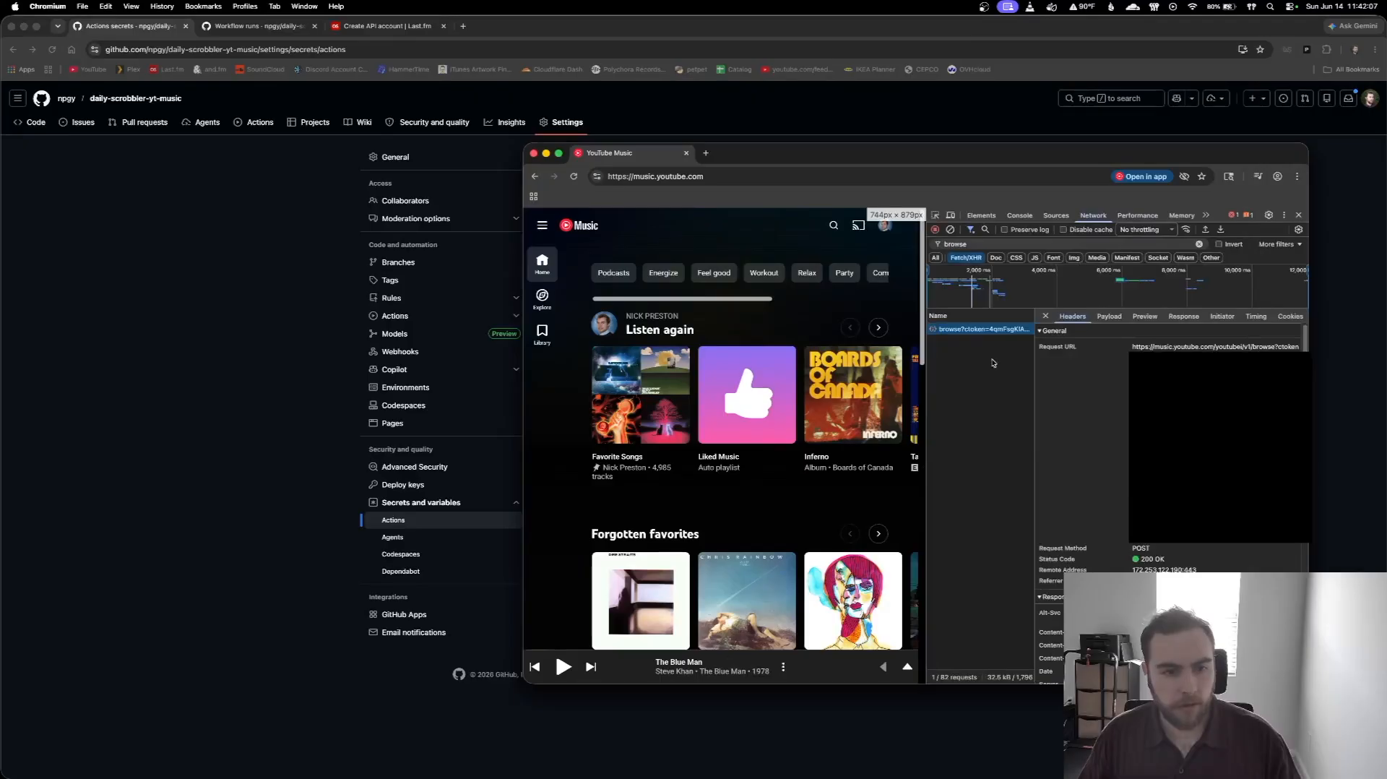
right_click(968, 331)
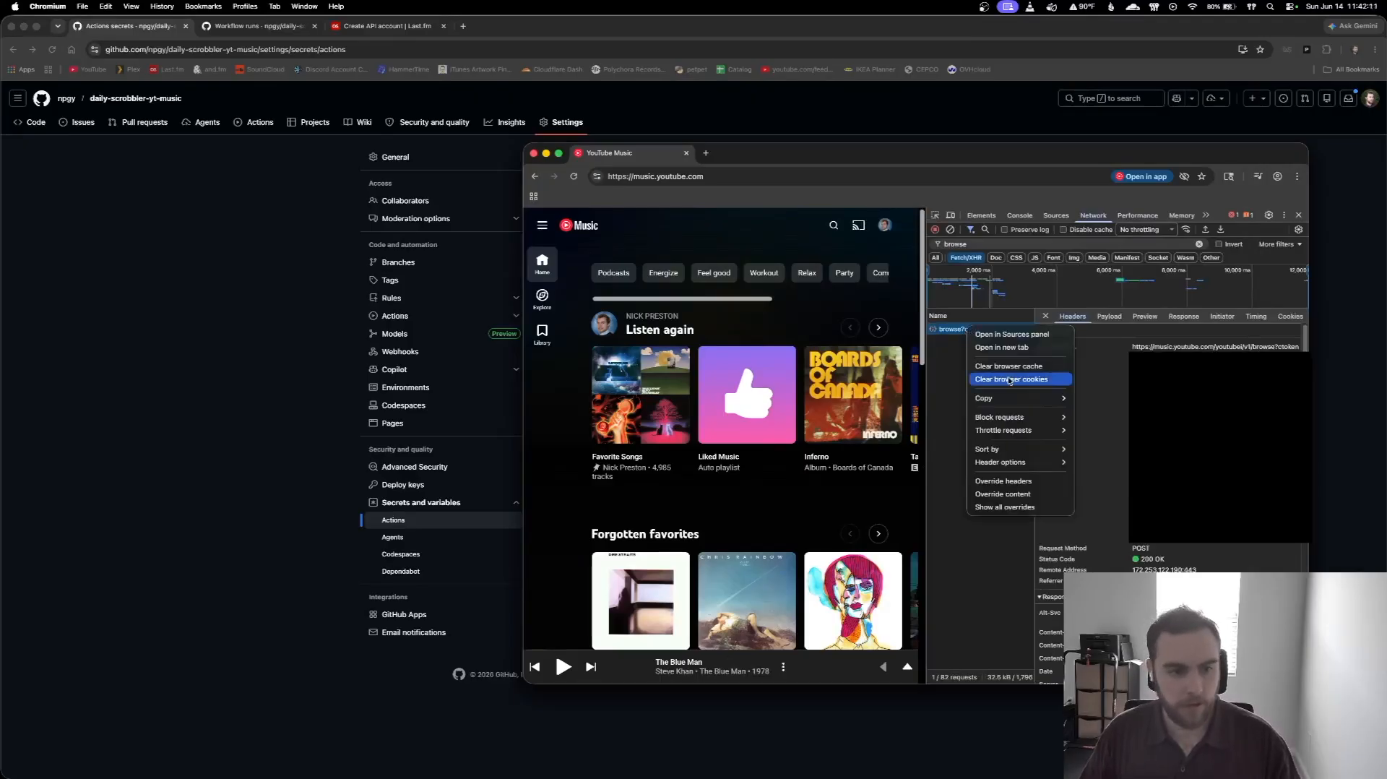
mouse_move(1021, 401)
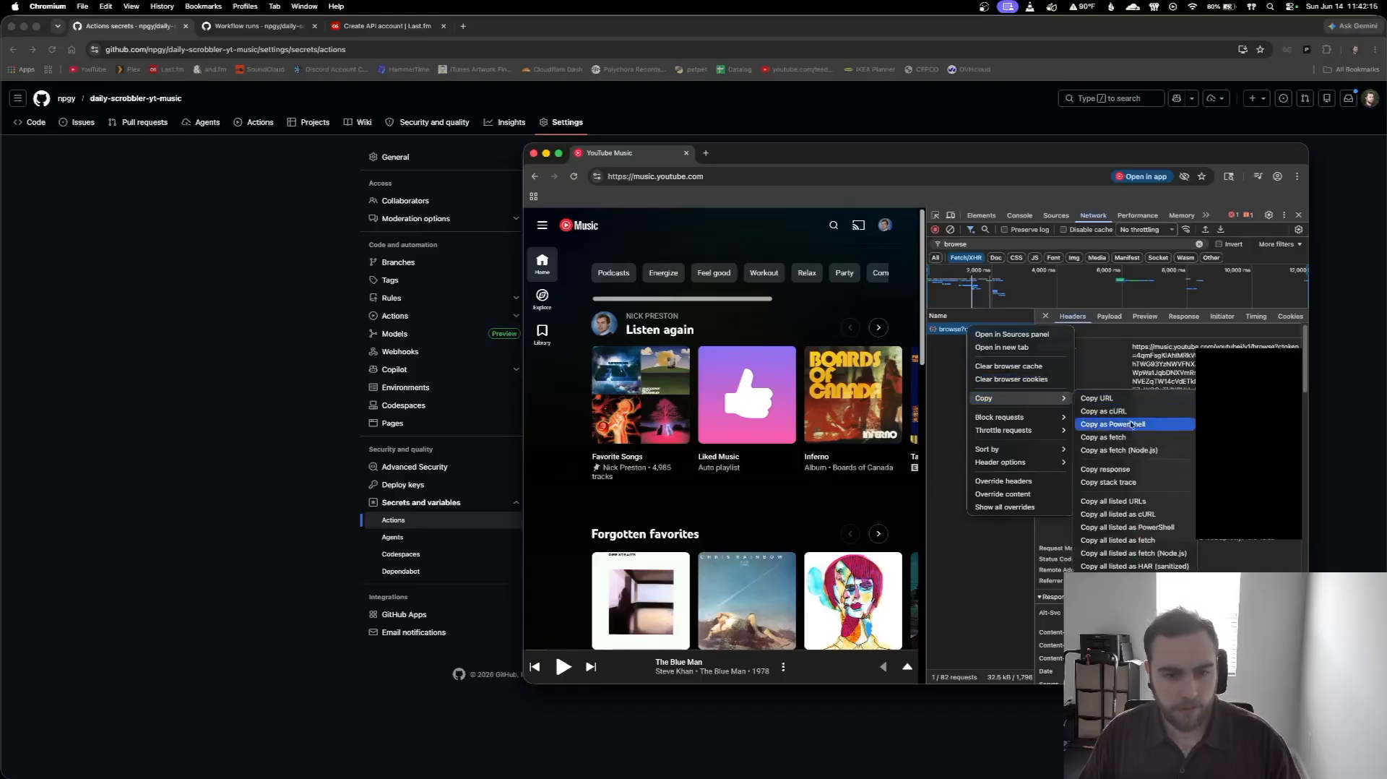
click(1168, 453)
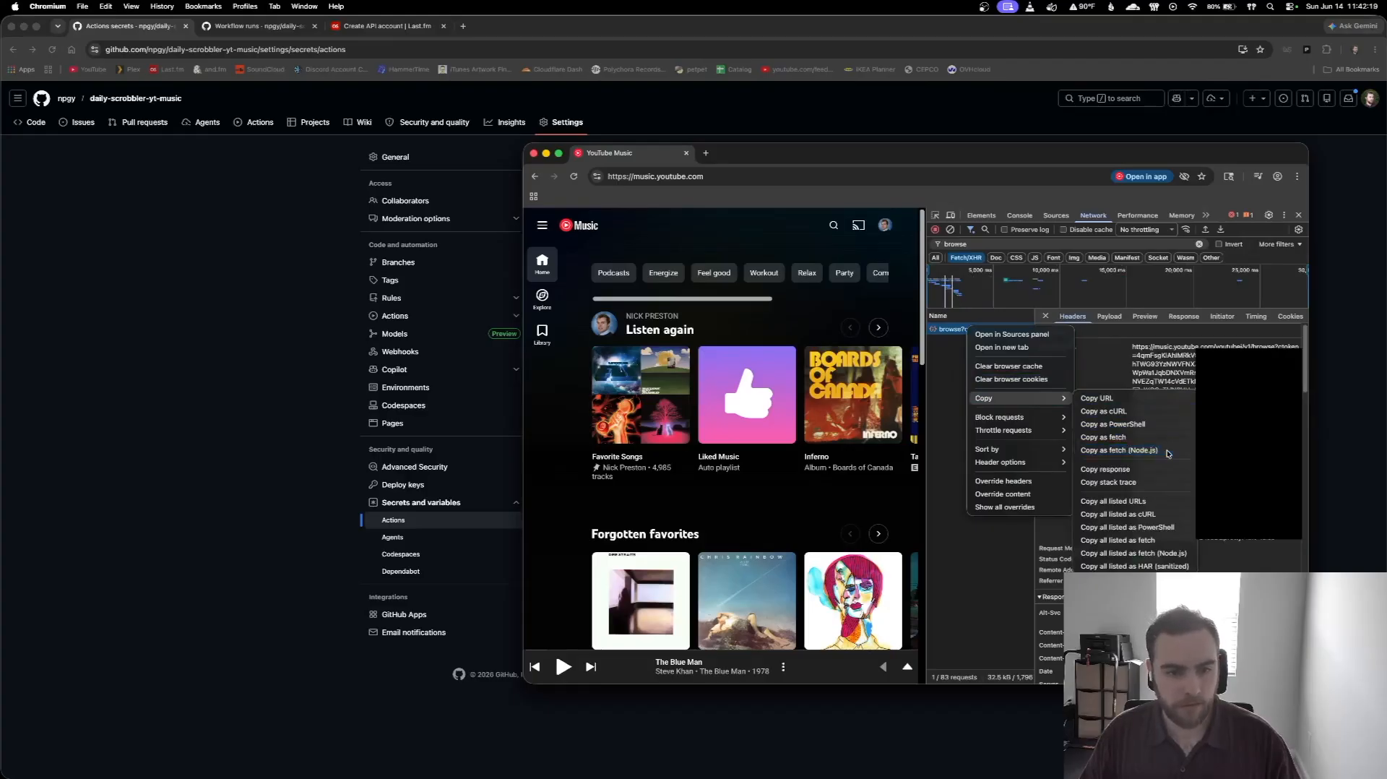
Switch to Zed with a new window, make it smaller, and paste the copied fetch request into the untitled file.
mouse_move(730, 770)
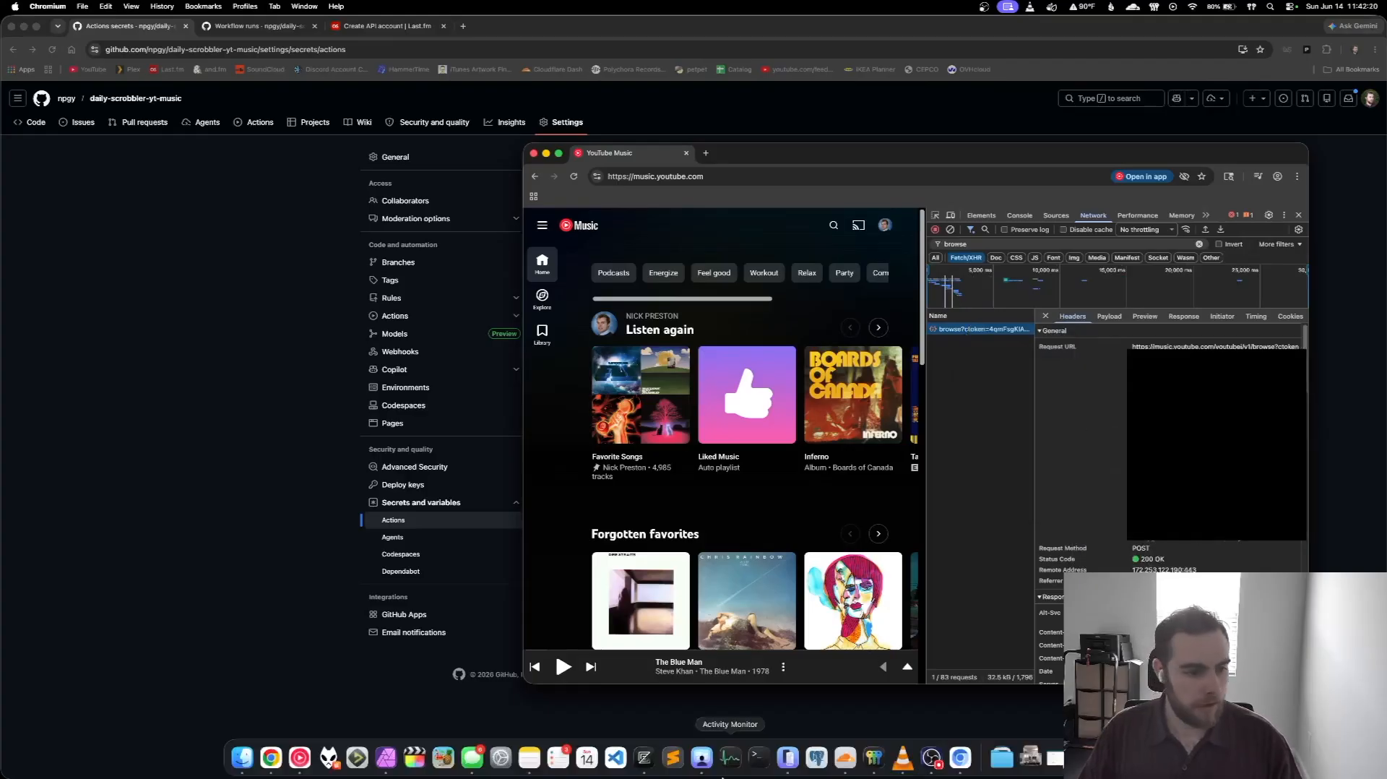
right_click(643, 766)
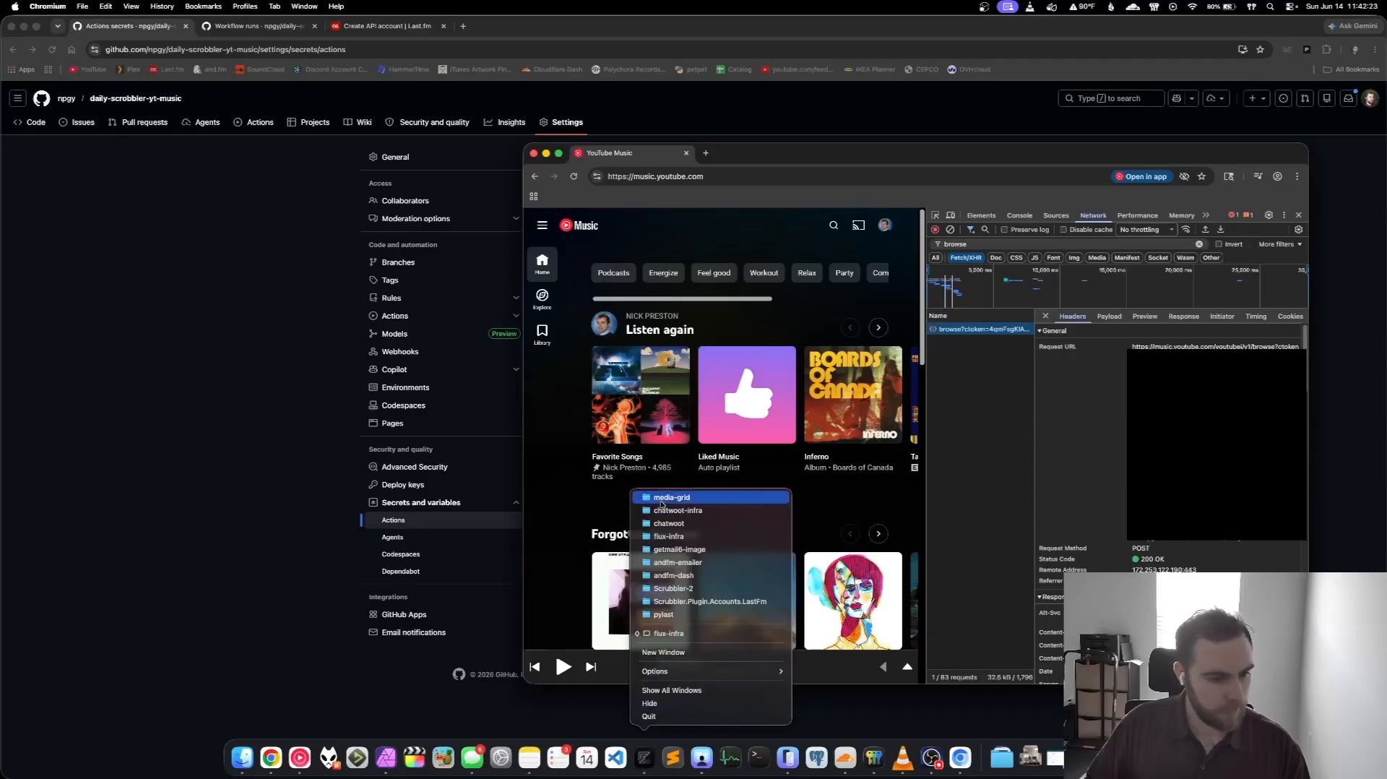
click(688, 653)
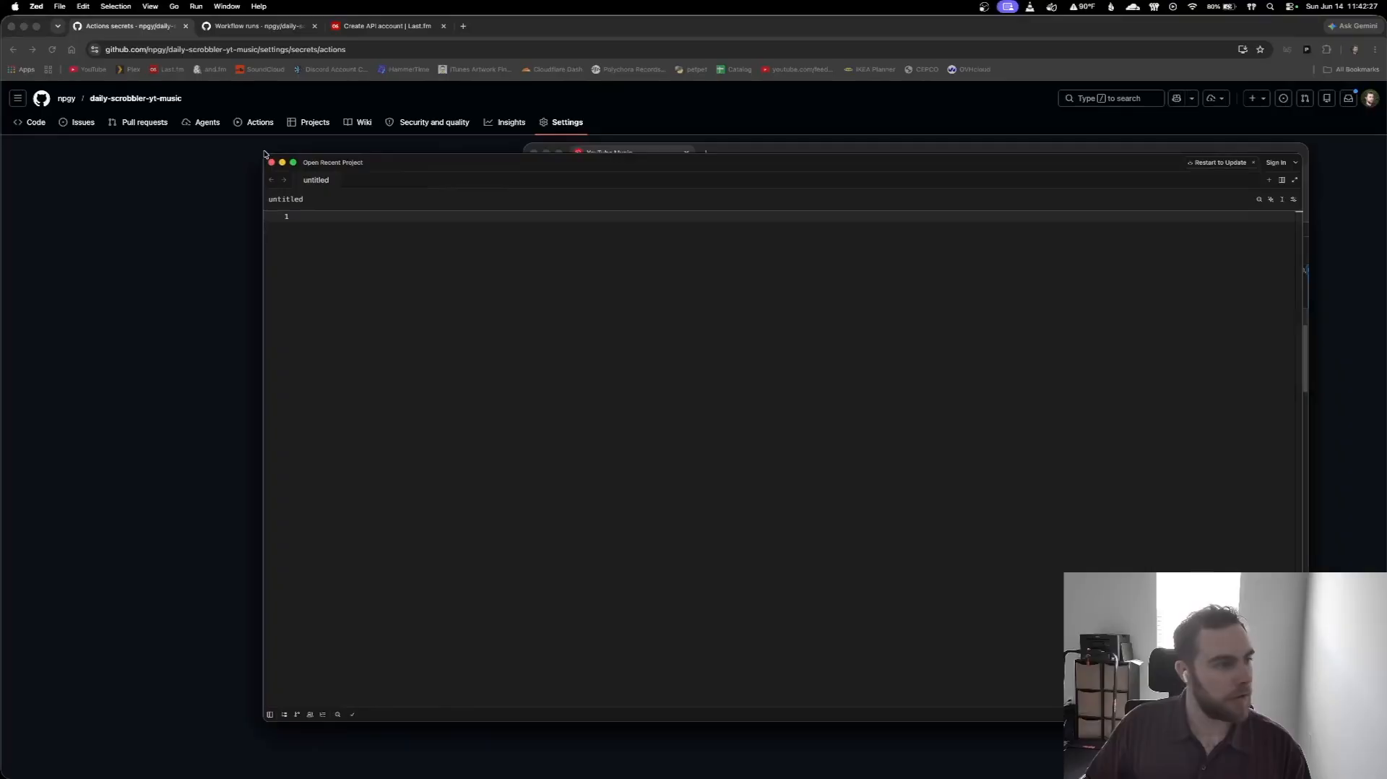
drag(263, 155, 423, 166)
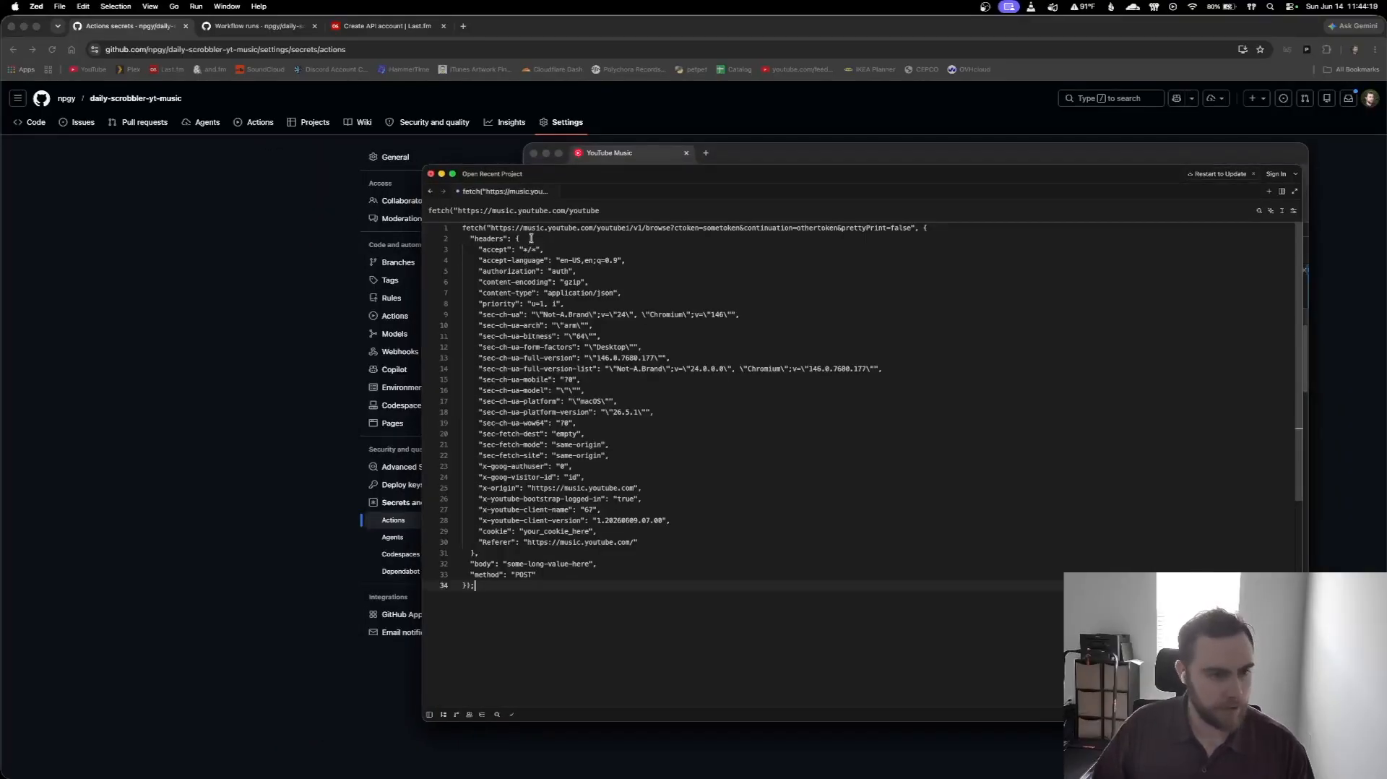
Examine the headers object and its cookie entry in the pasted fetch request.
click(531, 238)
double_click(483, 238)
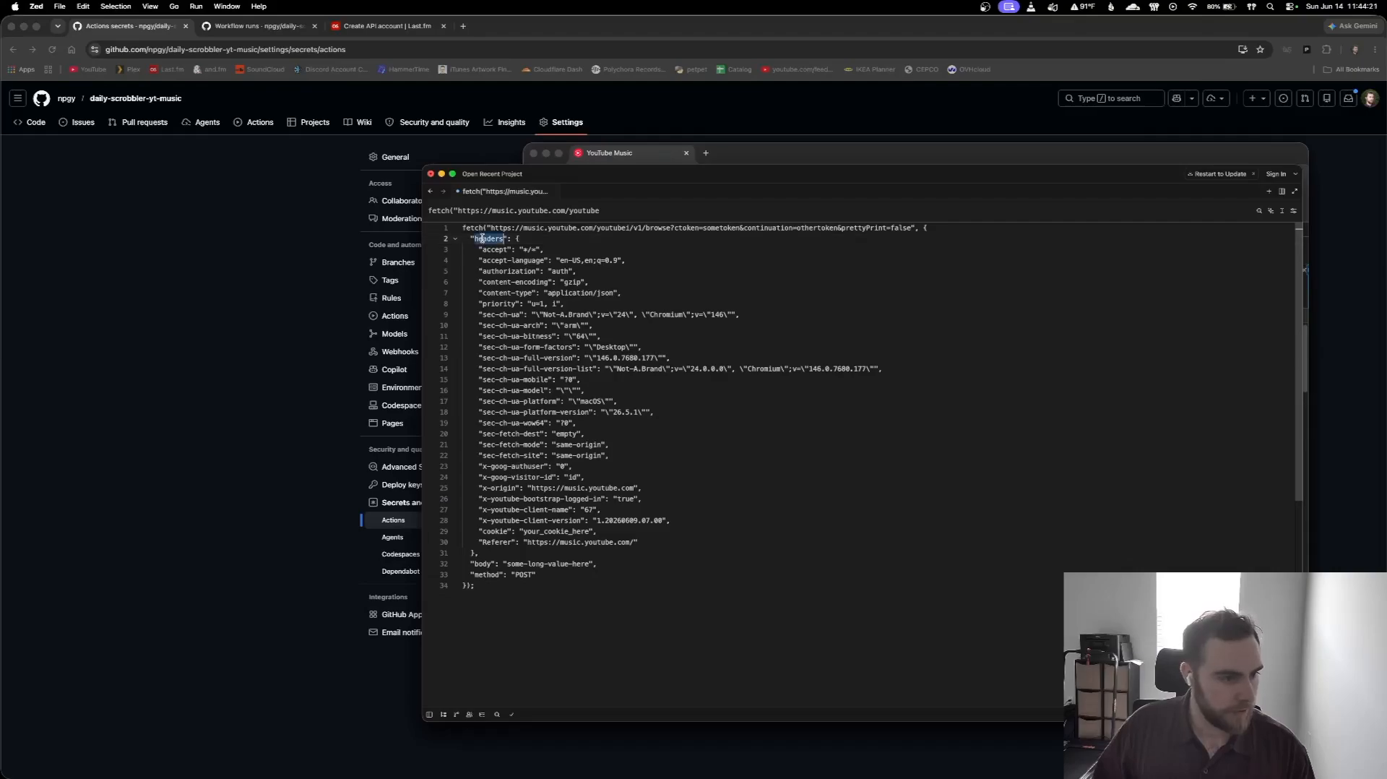
click(521, 238)
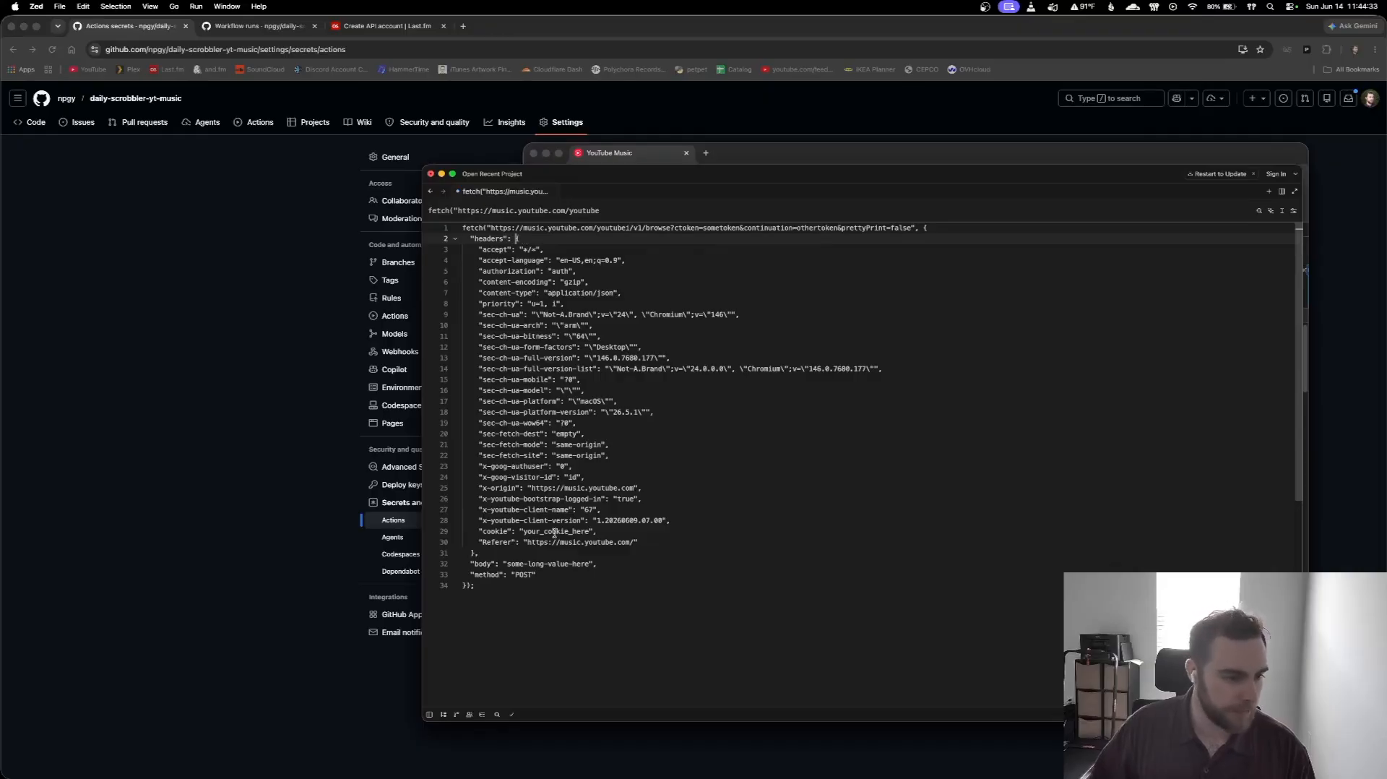
drag(524, 535, 584, 536)
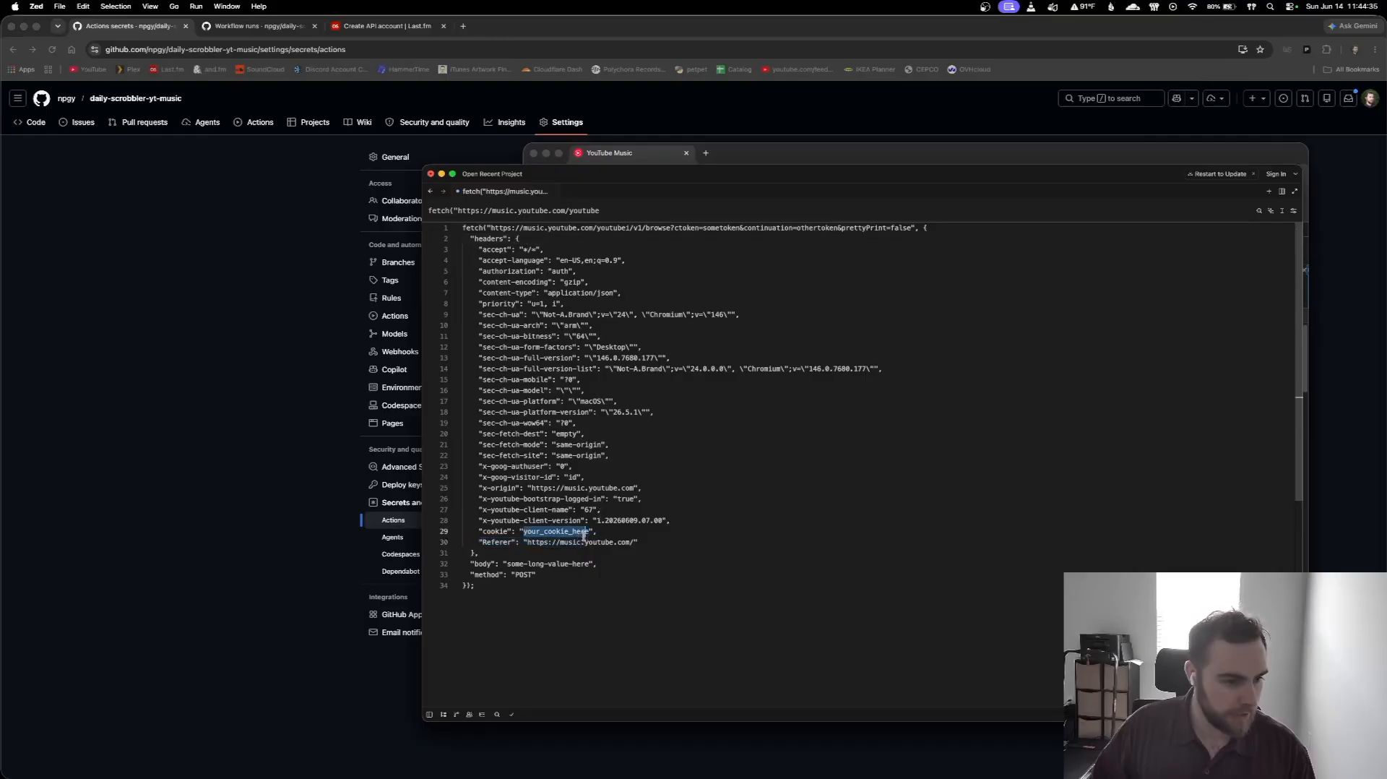
click(624, 530)
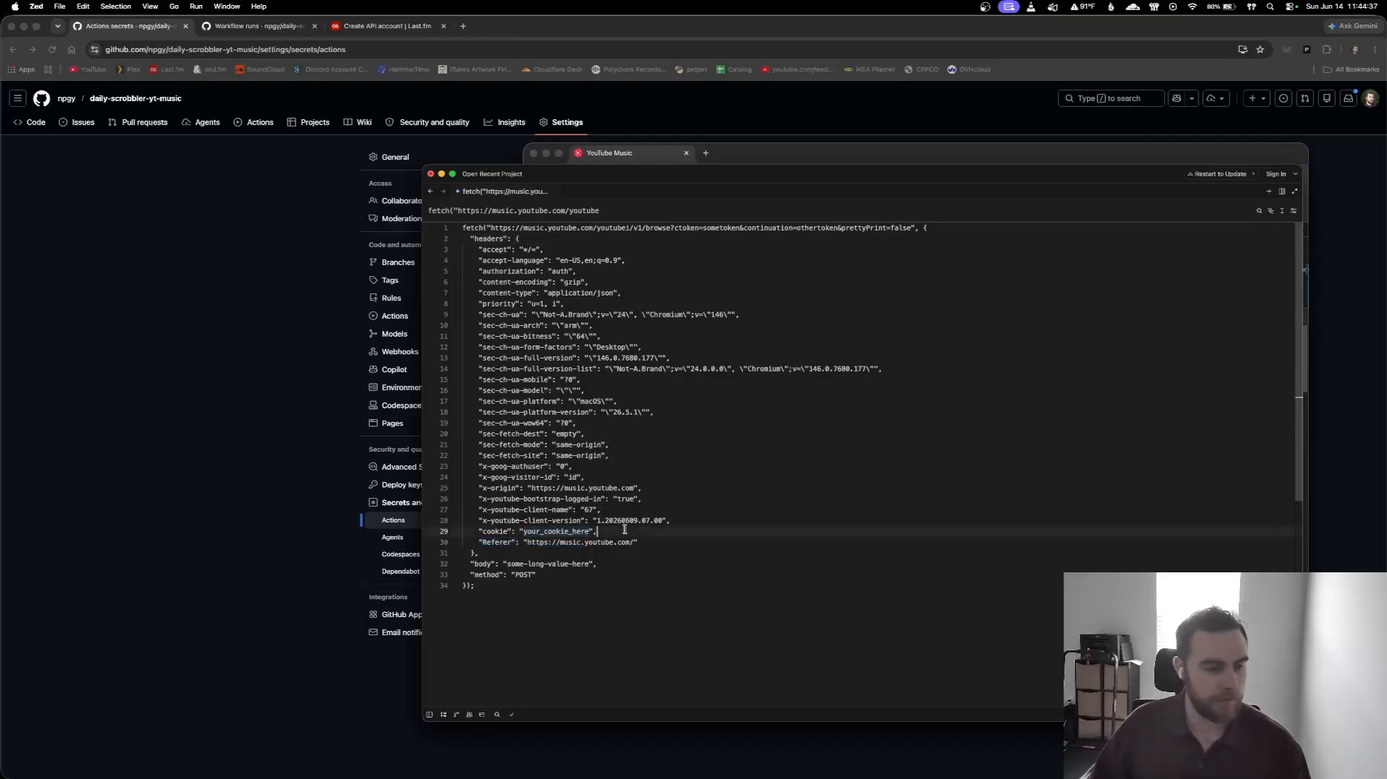
Copy the whole headers object, braces included, from the fetch request and switch back to the GitHub secrets page in Chrome.
double_click(496, 239)
drag(514, 239, 477, 554)
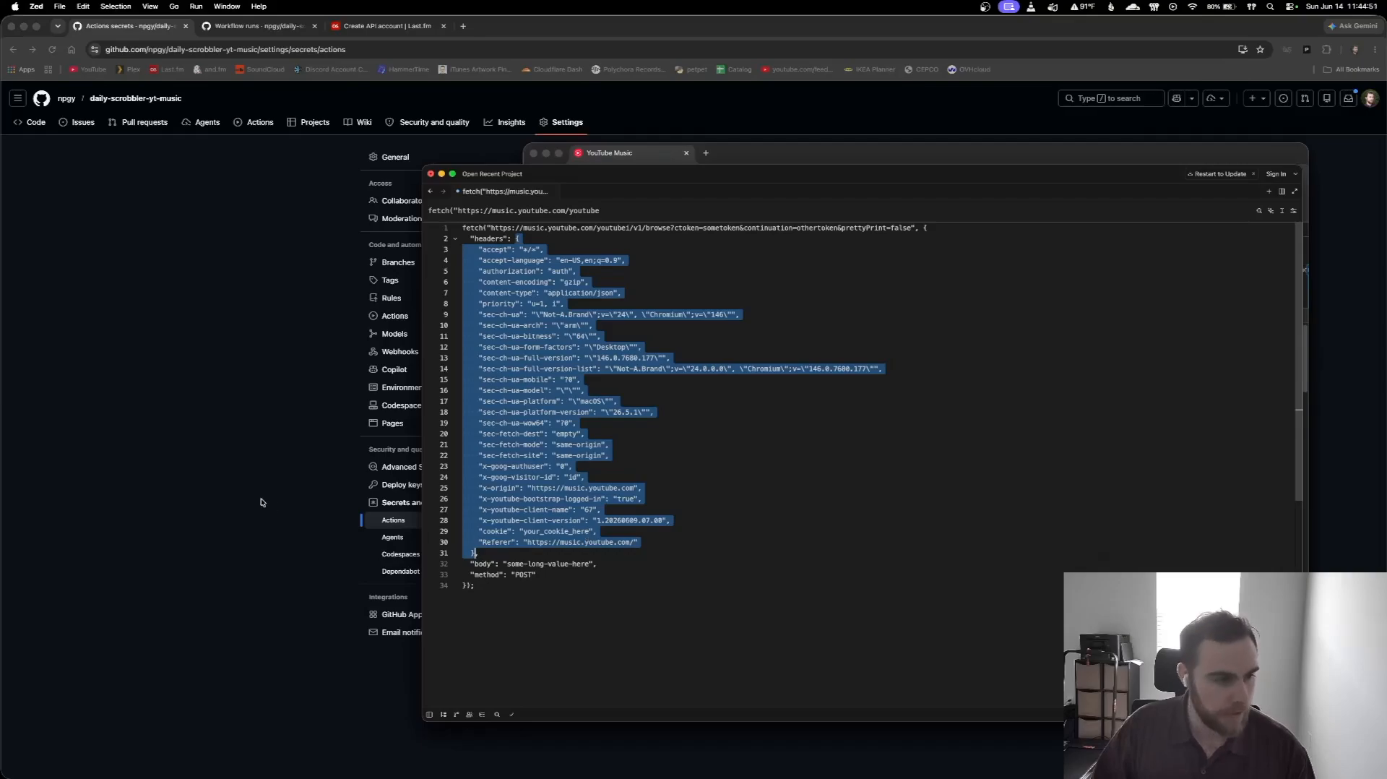
click(238, 499)
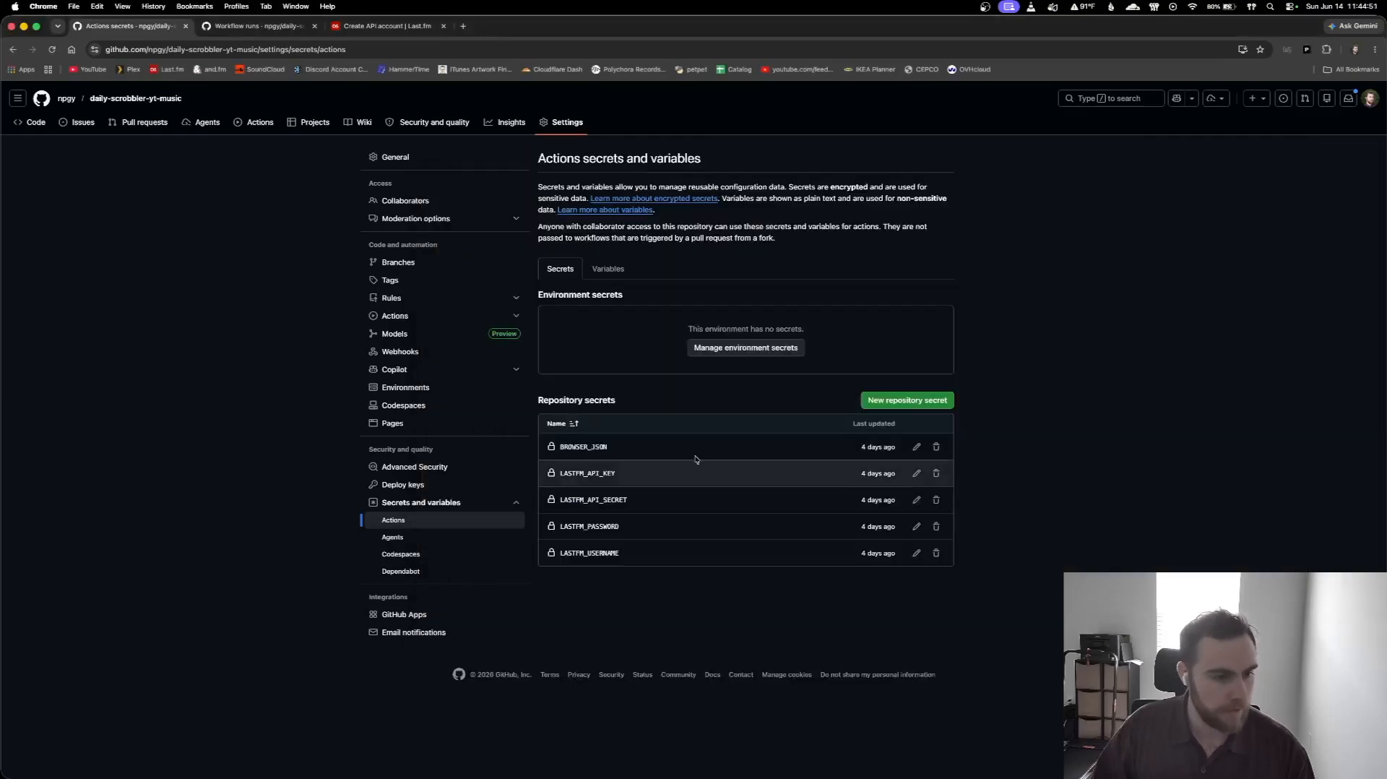
Add a new repository secret named BROWSER_JSON, pasting the copied request headers into its Secret field.
click(891, 402)
text(BRO)
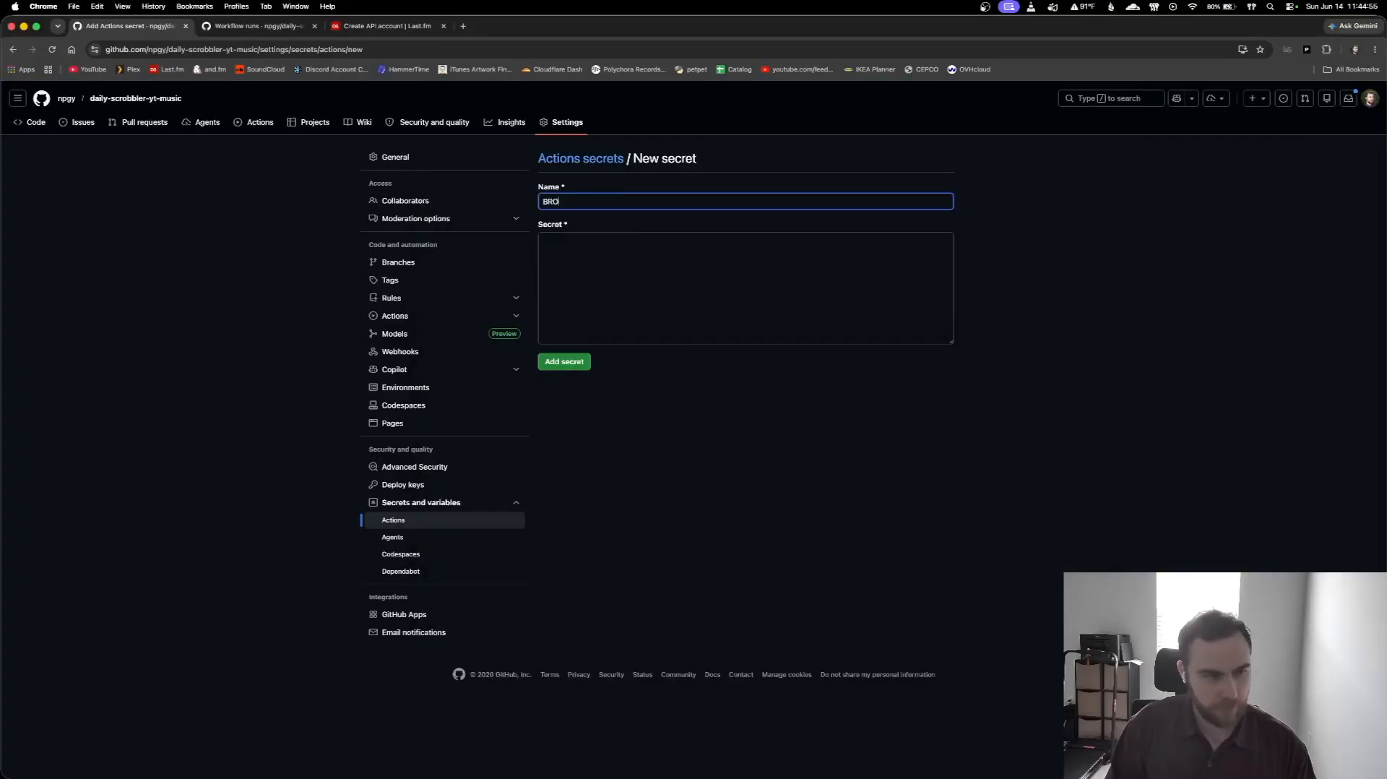
text(WSER_JSON)
click(630, 259)
key(cmd+v)
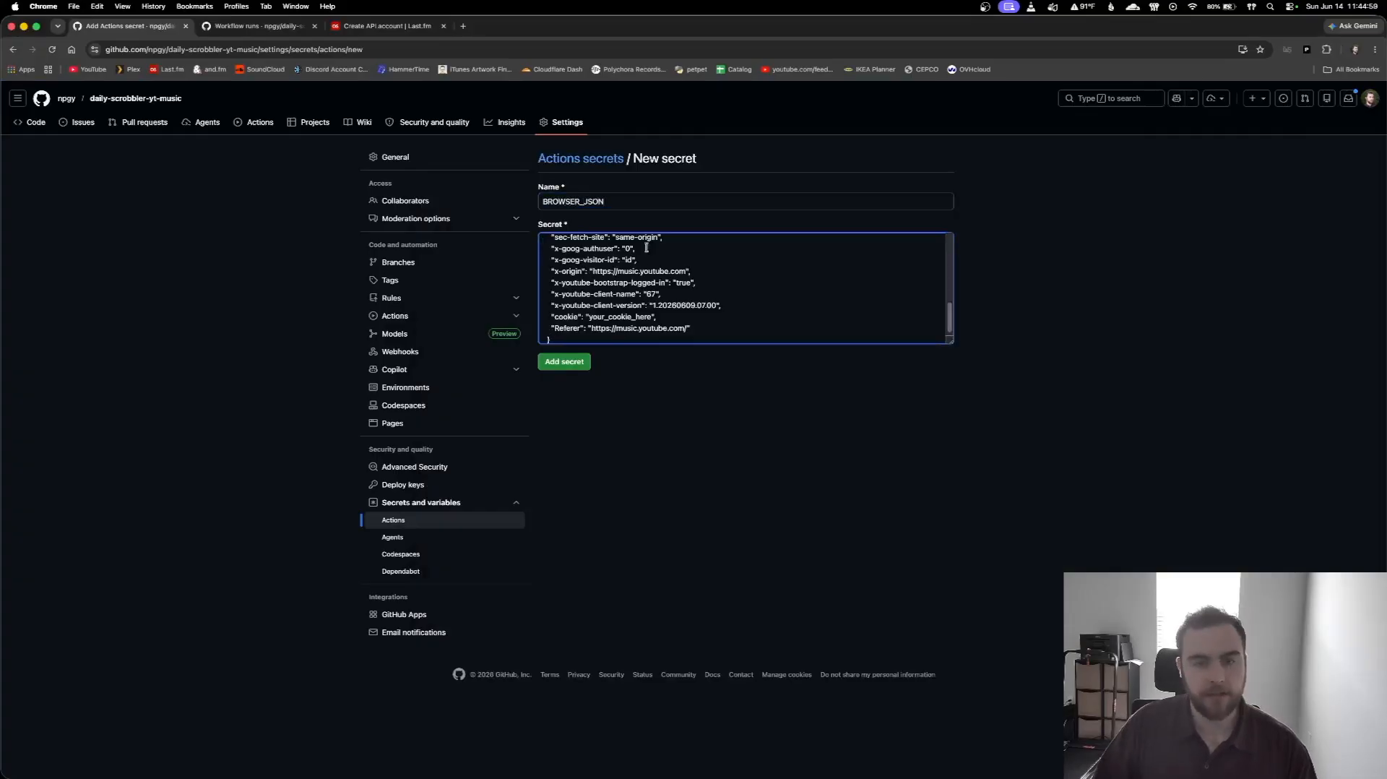
click(565, 361)
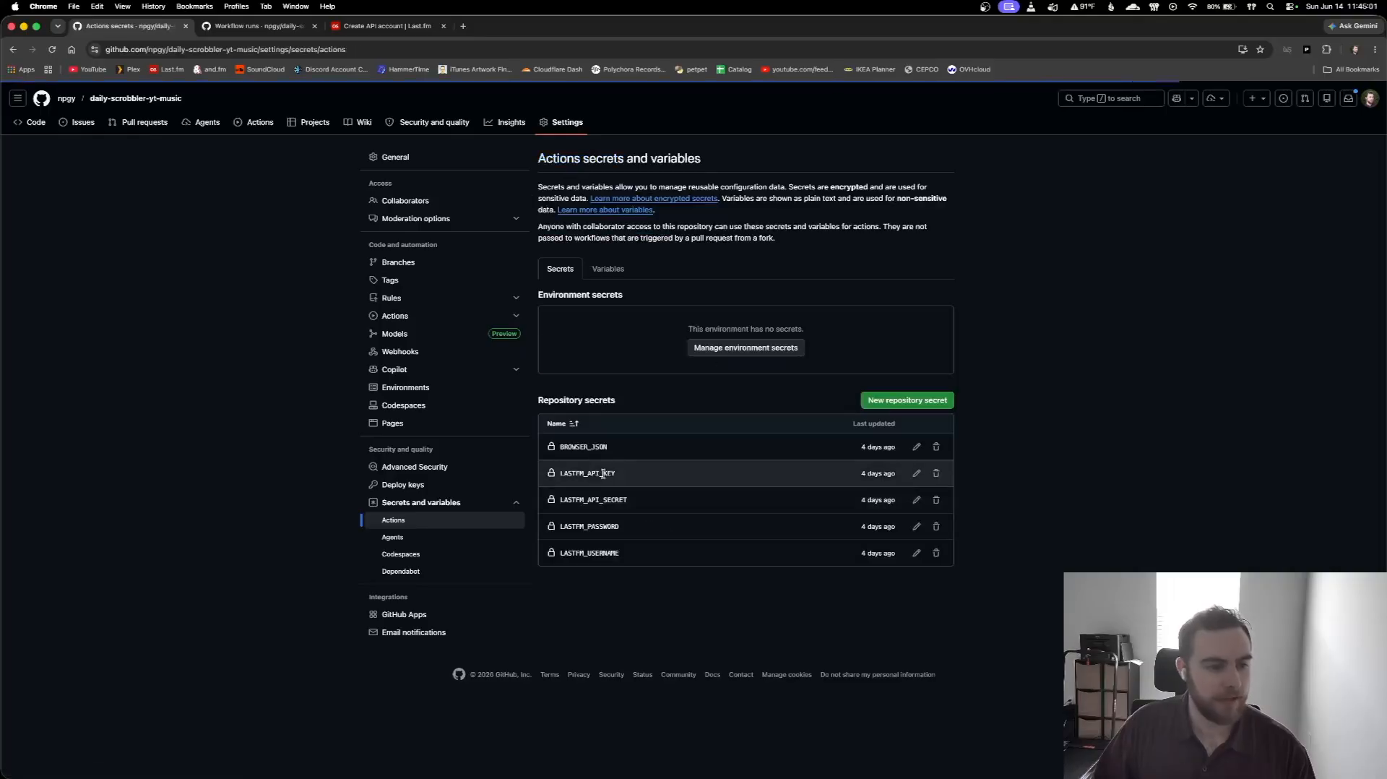
Review the BROWSER_JSON and Last.fm entries in the repository secrets list.
drag(614, 447, 560, 448)
click(618, 453)
click(616, 451)
click(627, 451)
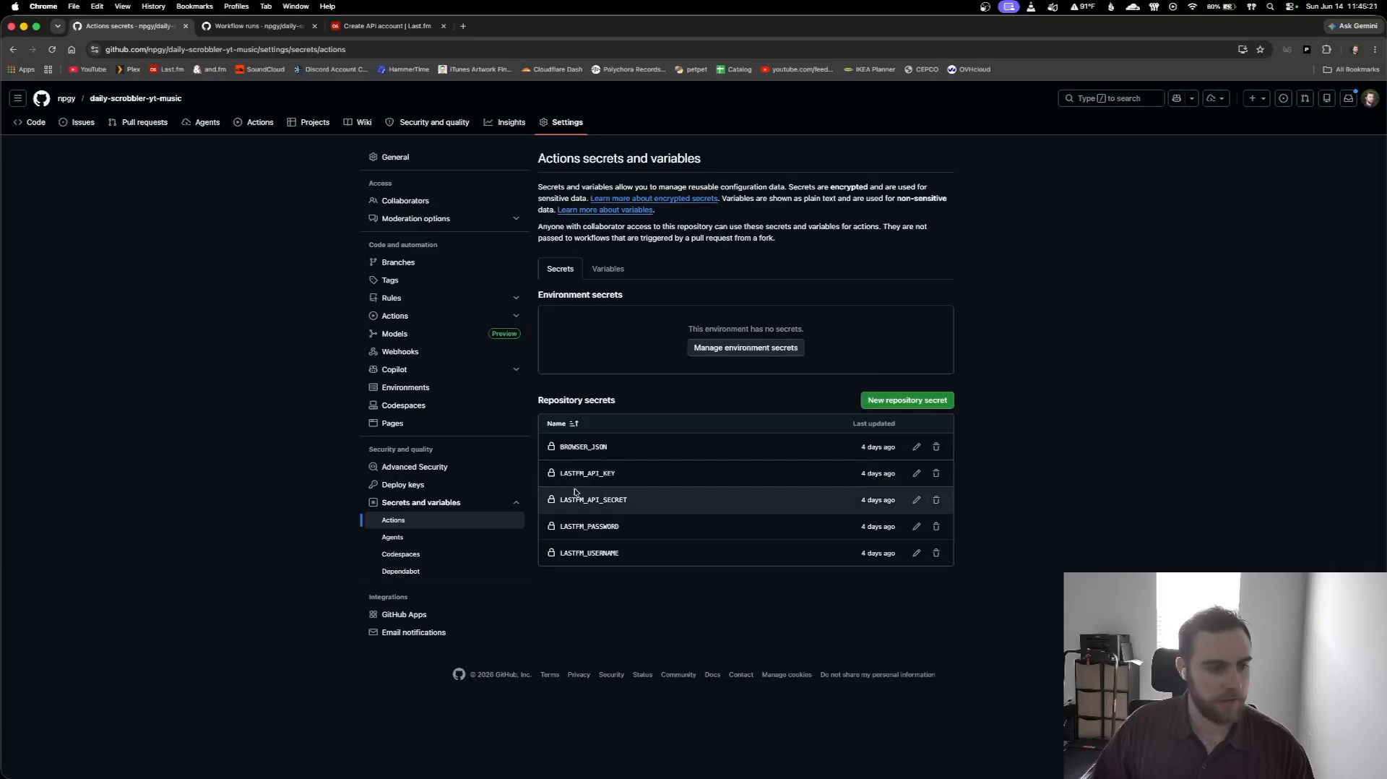
drag(556, 474, 656, 557)
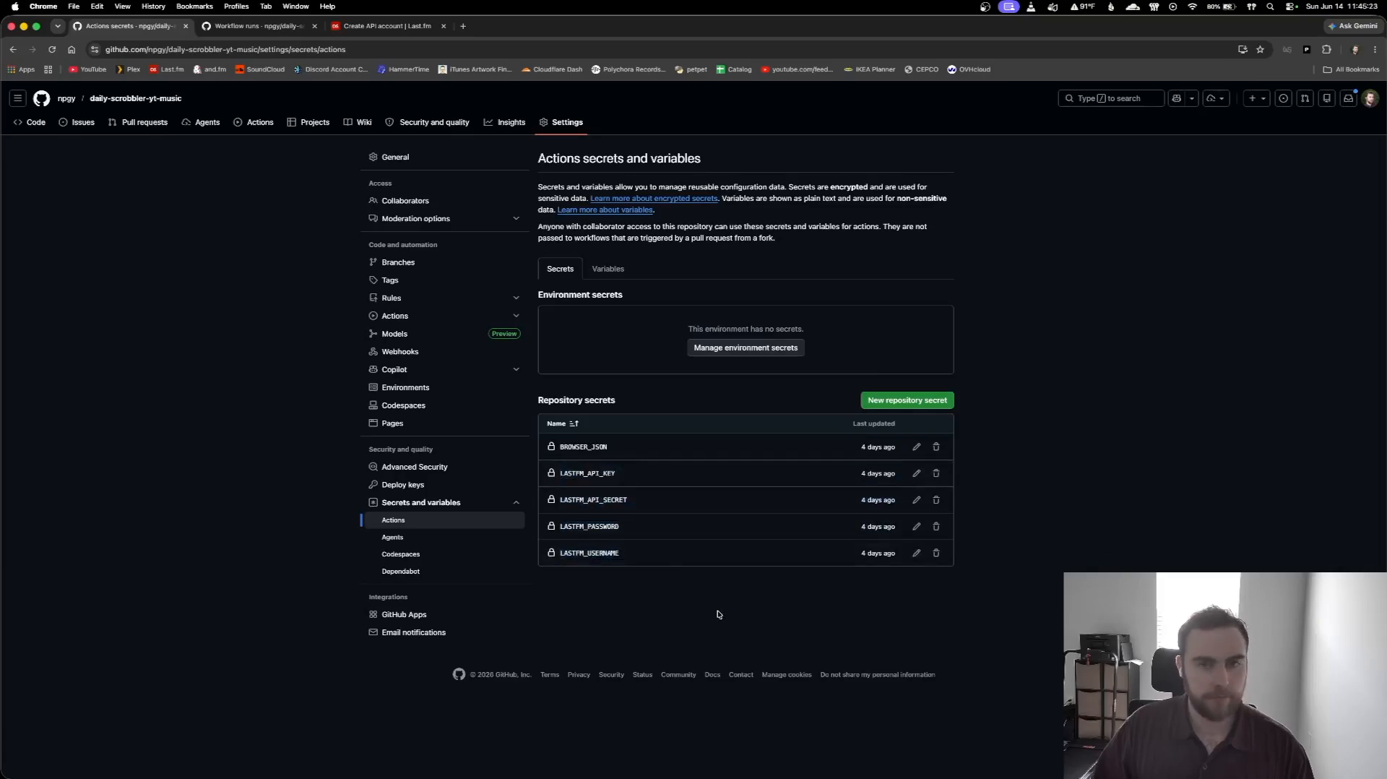
click(656, 550)
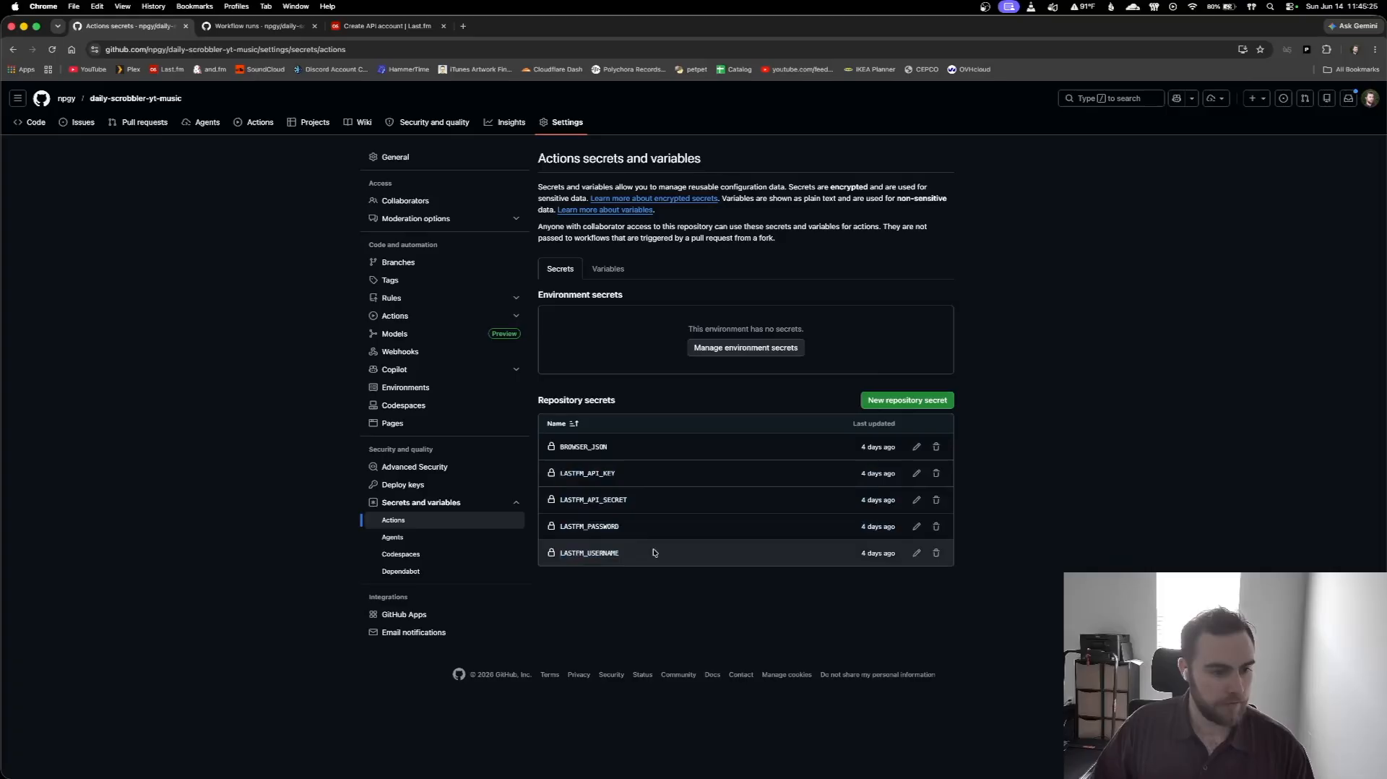
mouse_move(678, 776)
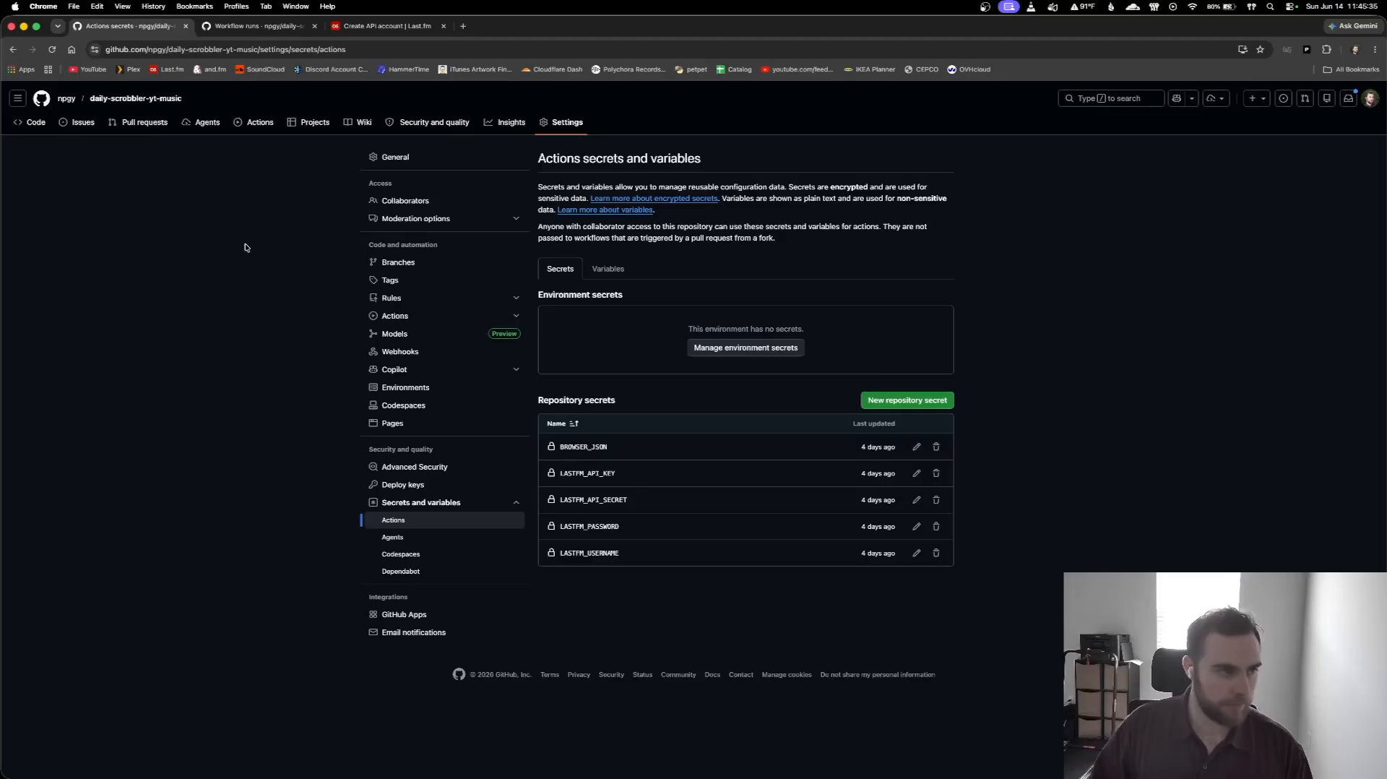
Open the Daily Scrobble workflow in the repository's Actions, check its manual run options, and dismiss them without running.
click(255, 126)
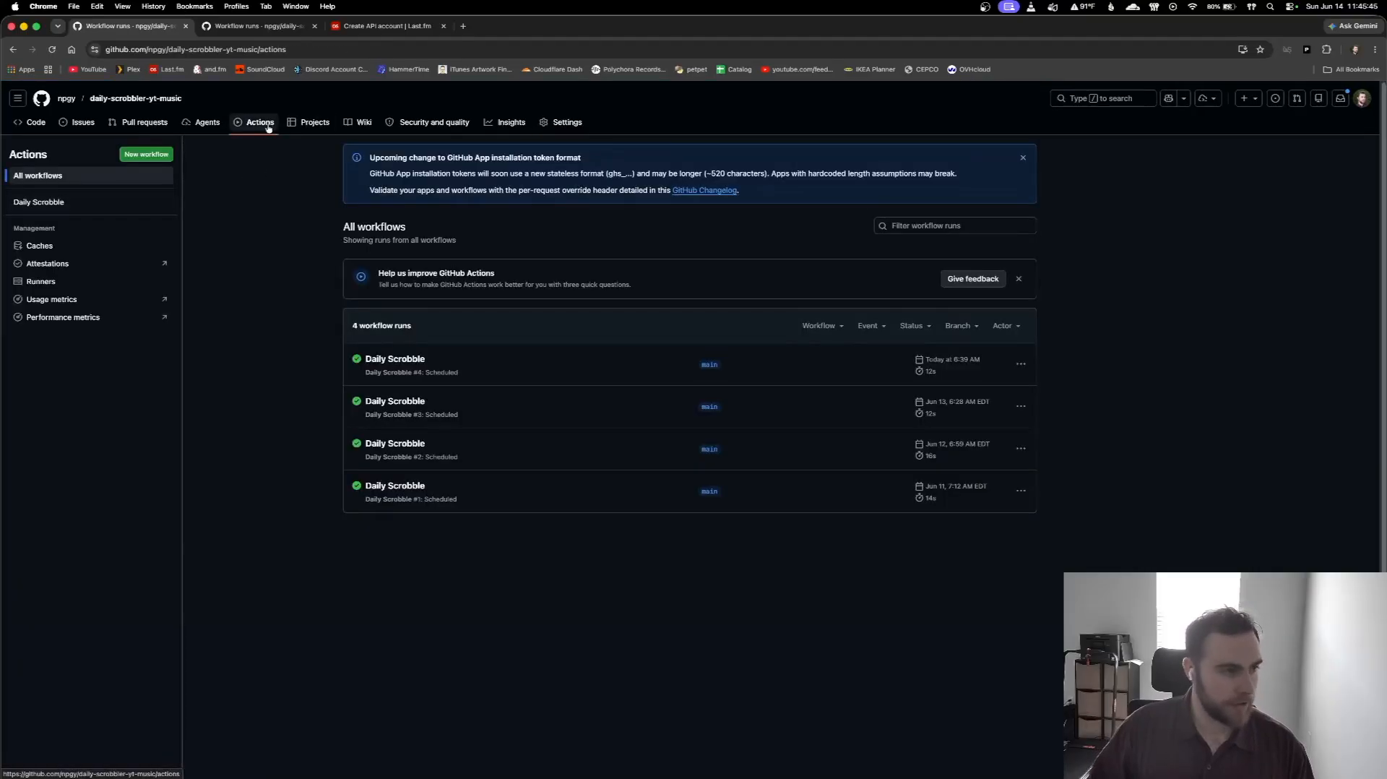
click(90, 204)
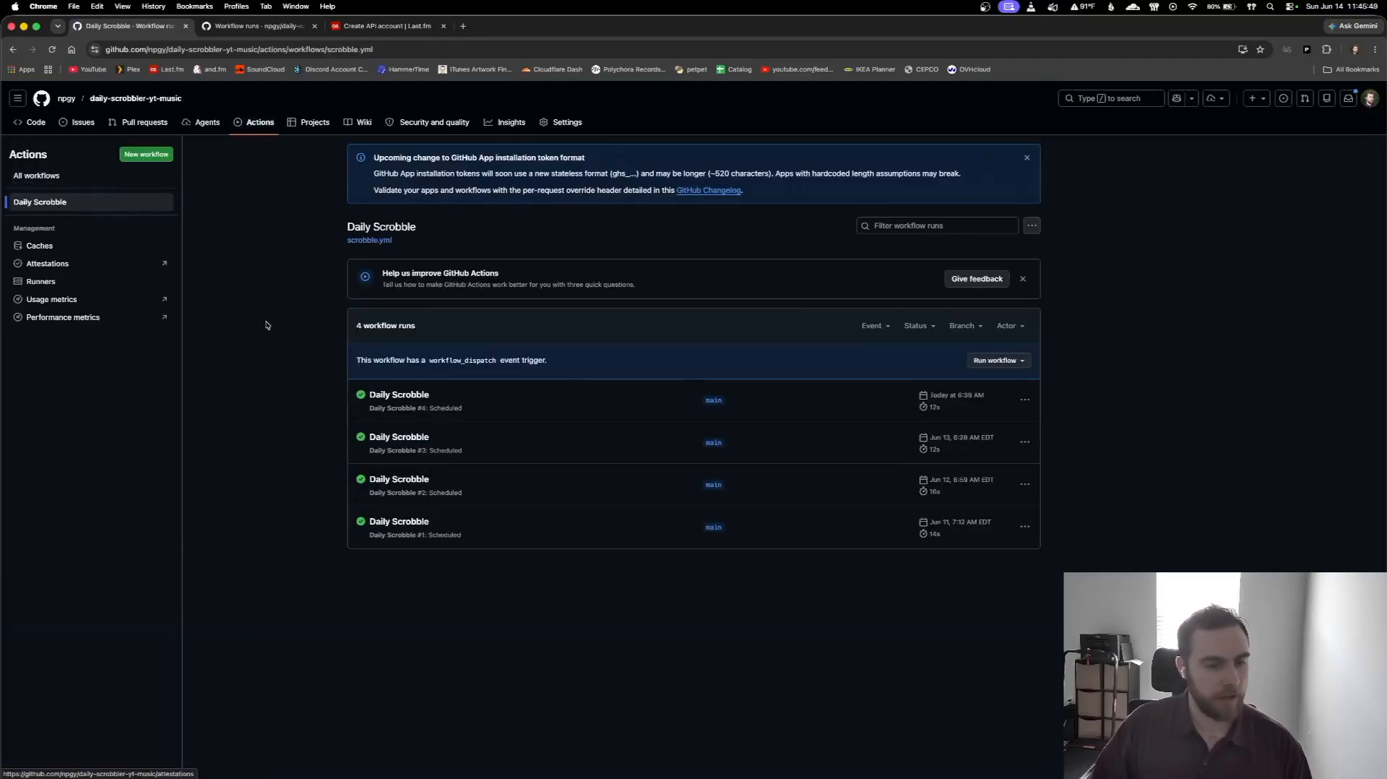
click(1018, 363)
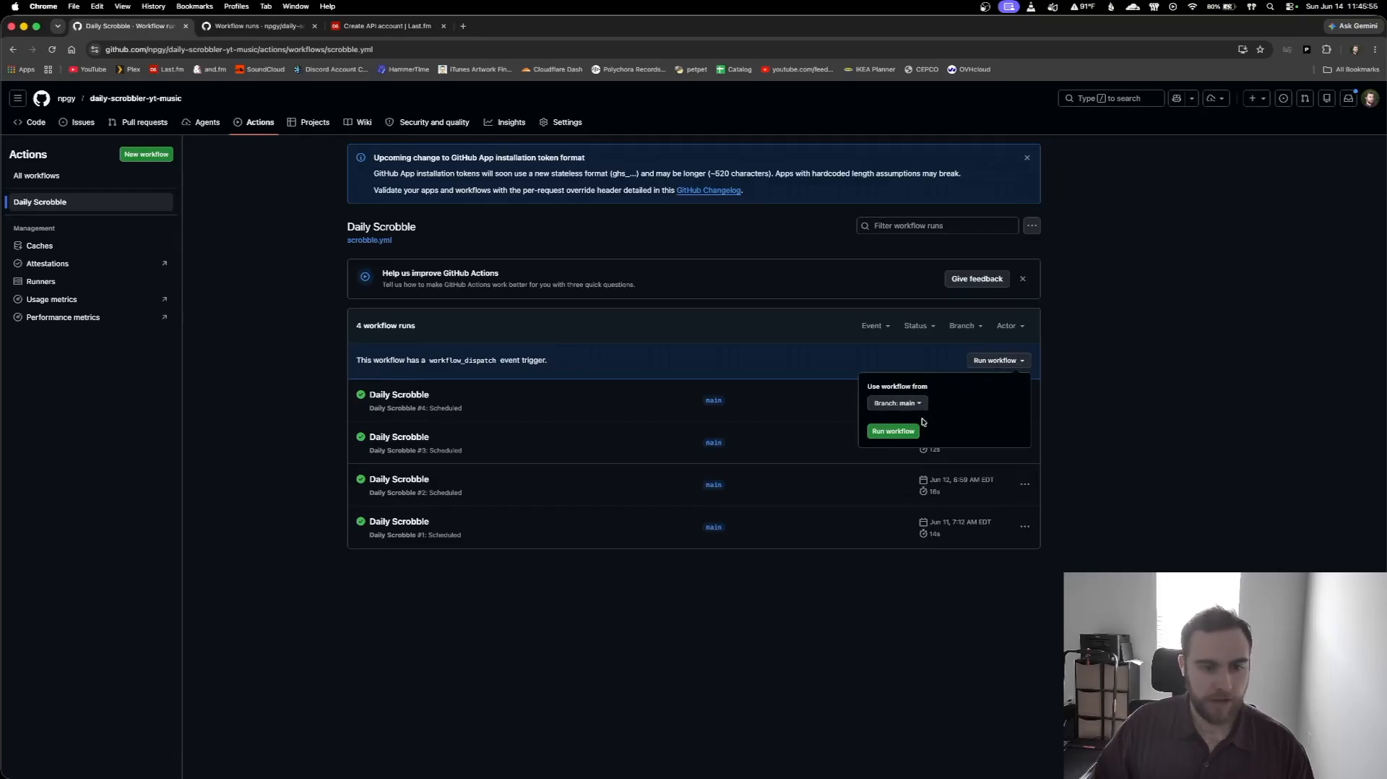
click(1110, 441)
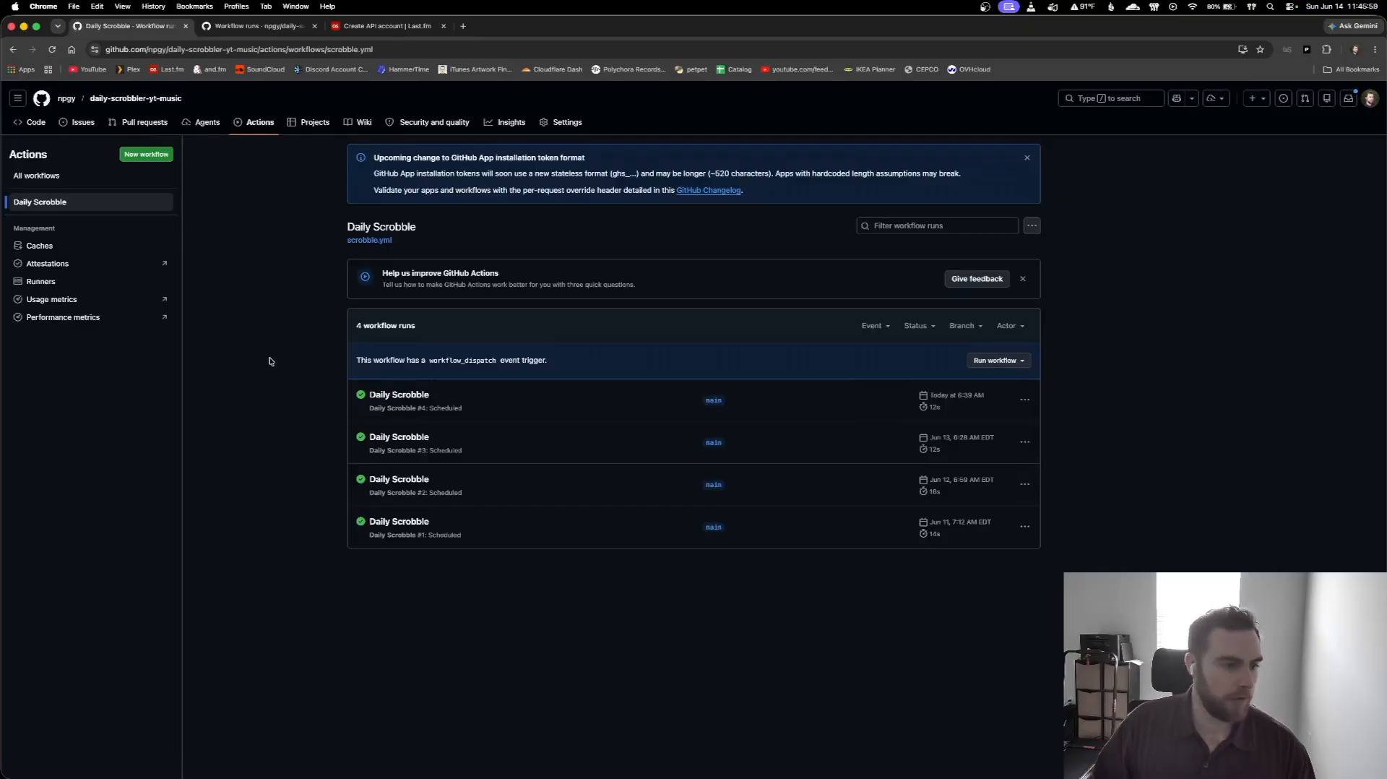
Open the latest Daily Scrobble run's scrobble job and examine the Scrobble step's log output for the tracks sent to Last.fm.
click(397, 394)
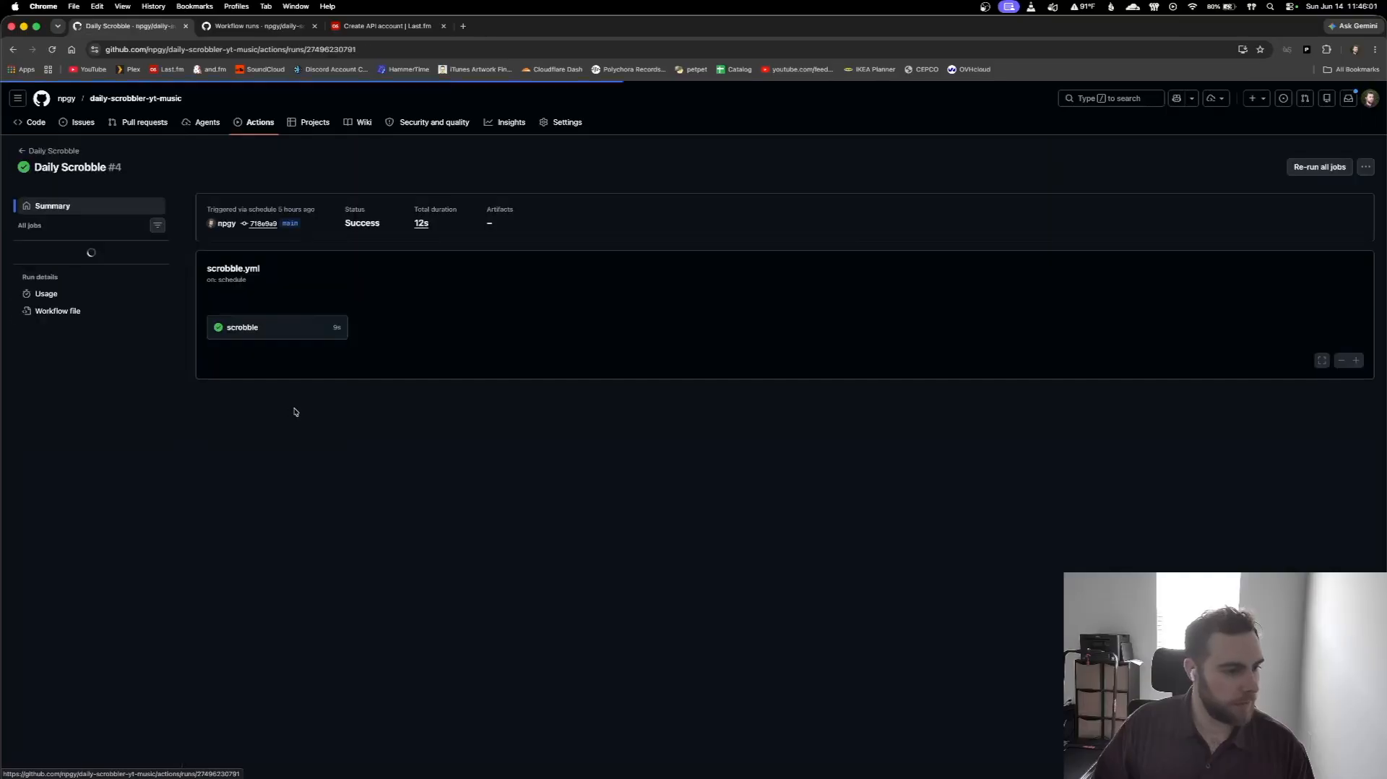
click(78, 258)
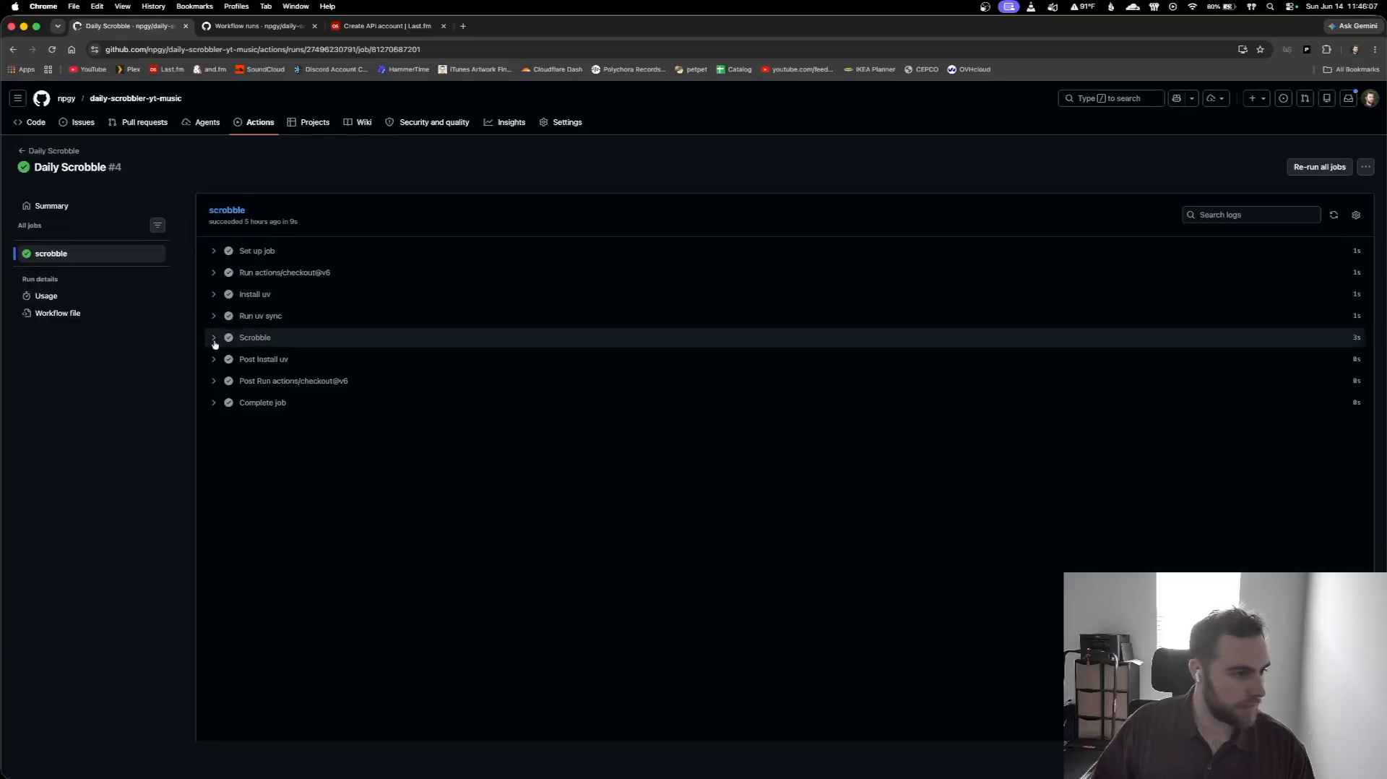
click(213, 338)
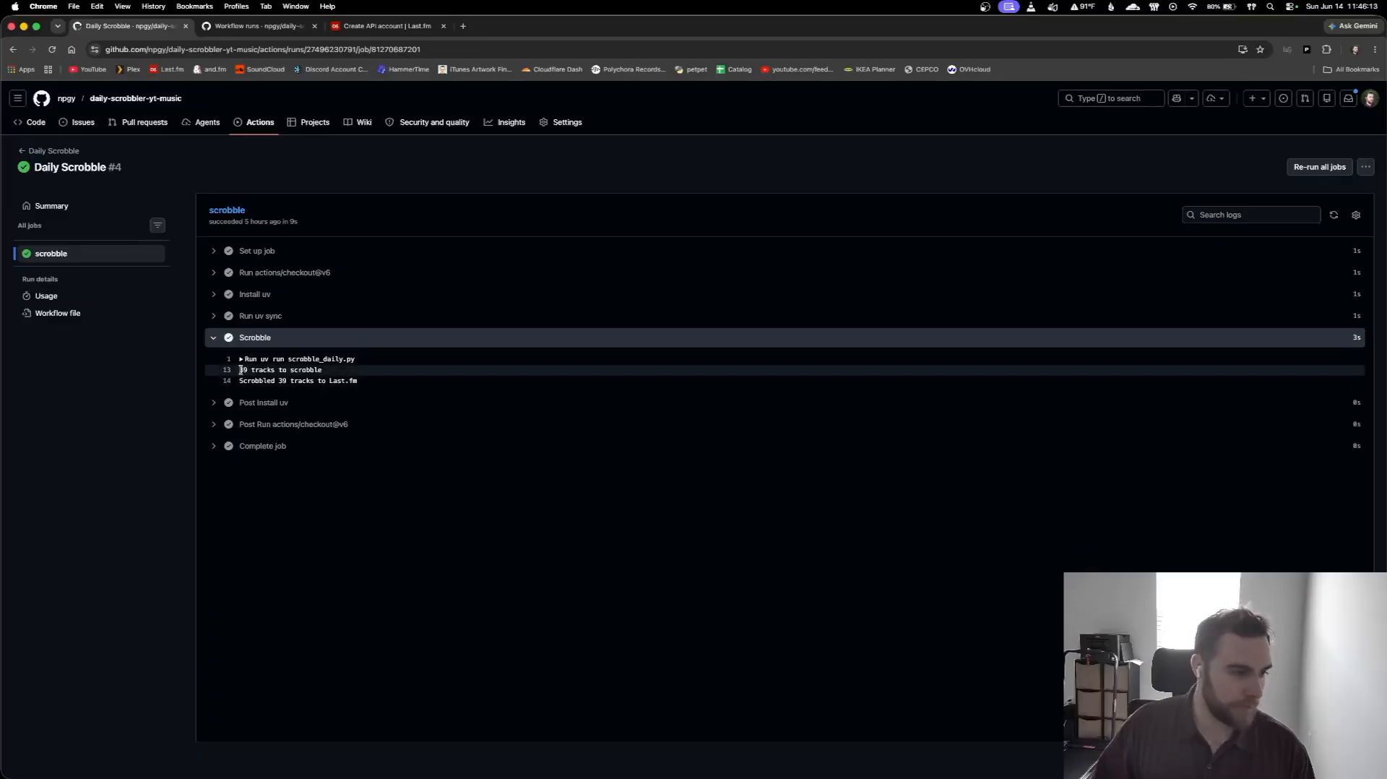
drag(243, 369, 334, 374)
click(334, 375)
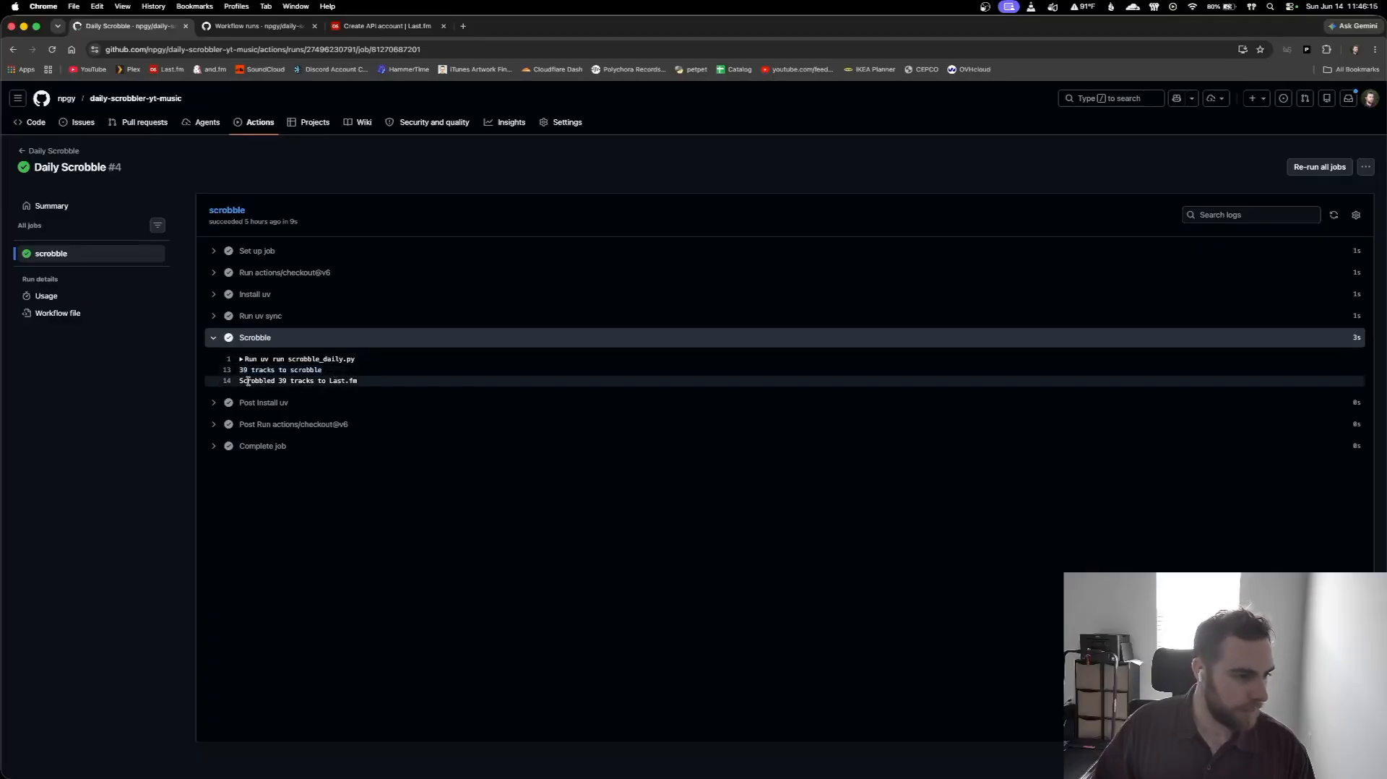
drag(239, 382, 364, 382)
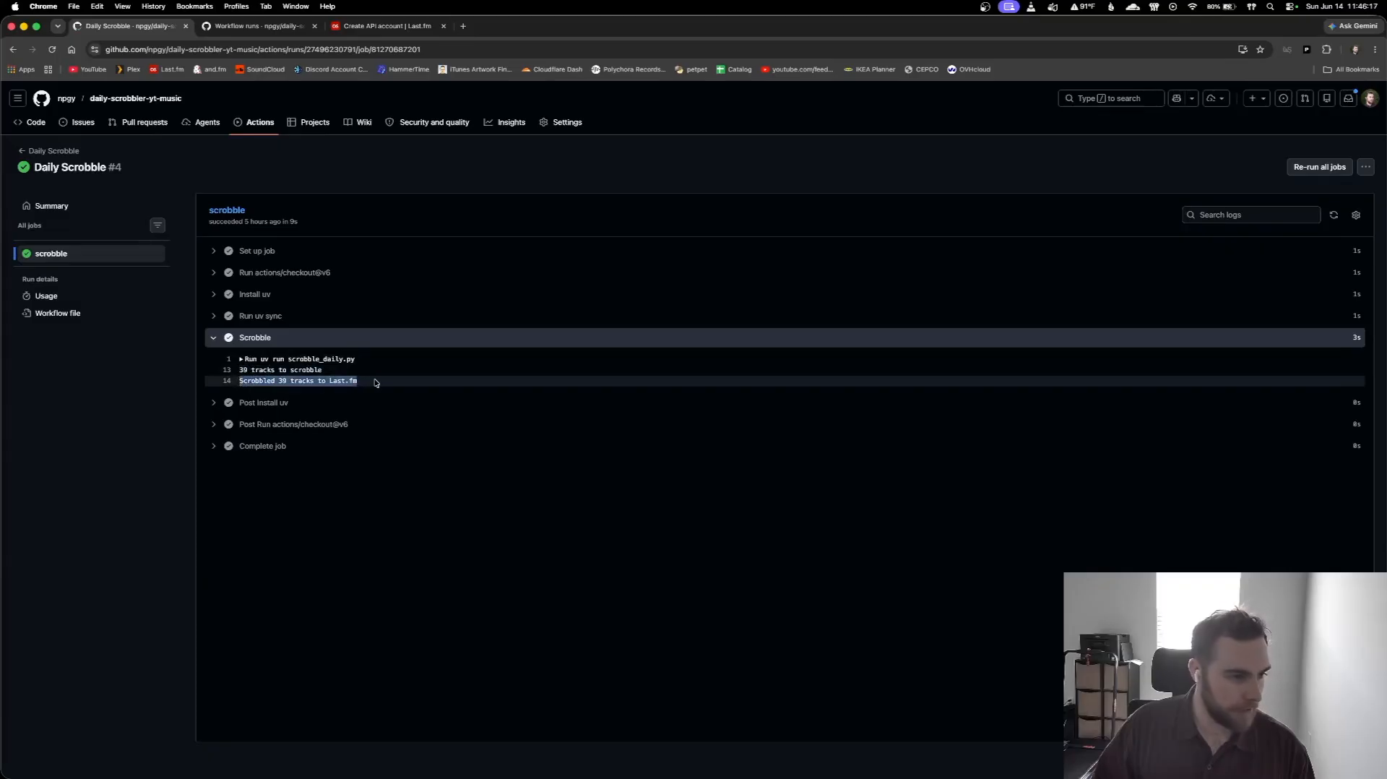
click(376, 382)
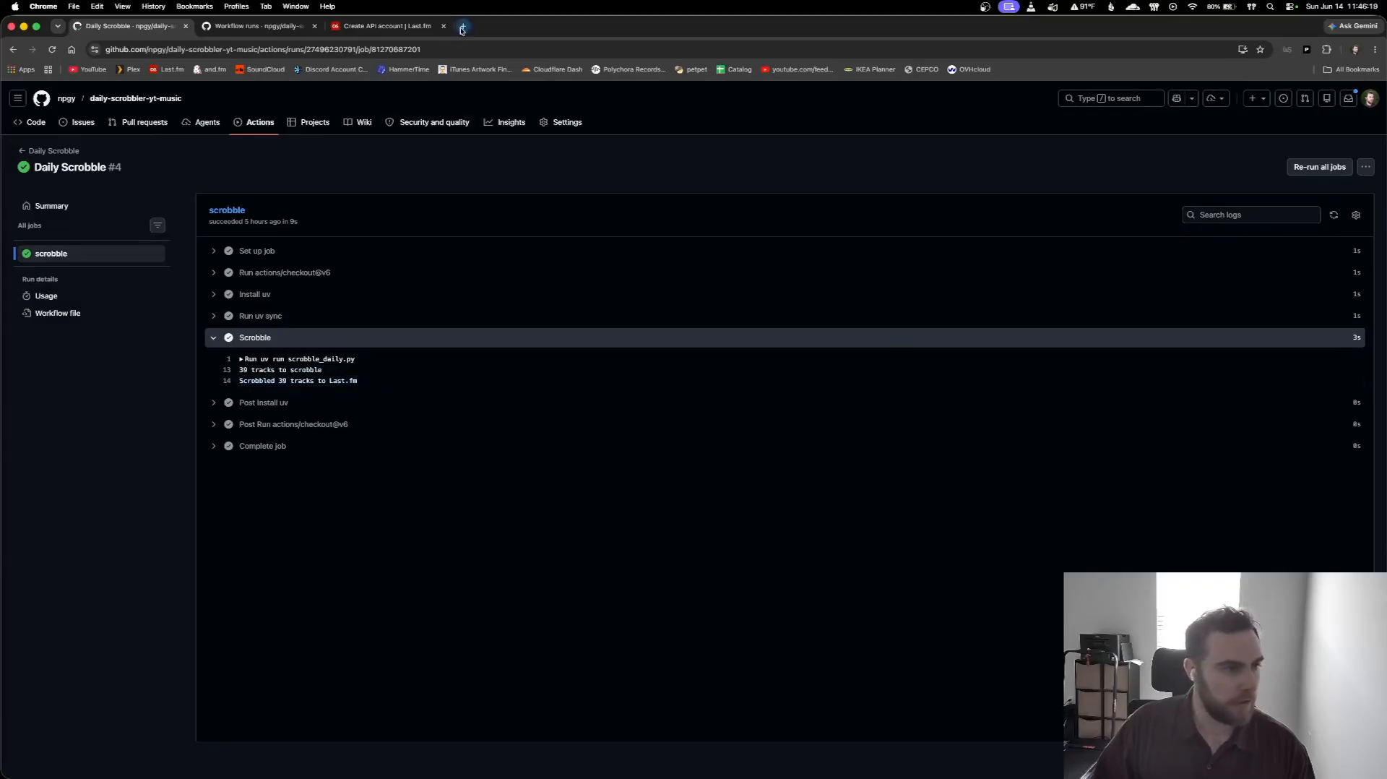
Open the Last.fm user profile to check the recently scrobbled tracks, and close the duplicate profile page.
click(415, 29)
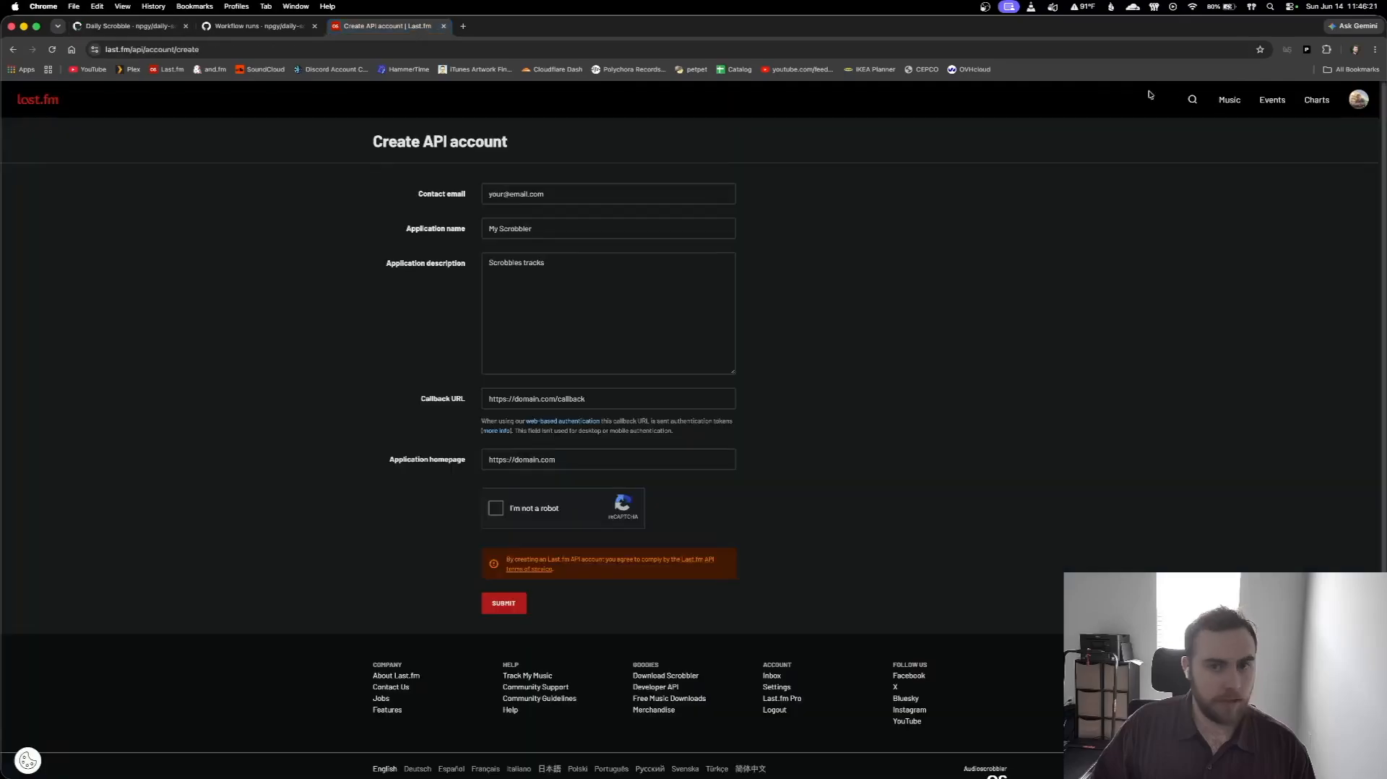
mouse_move(1354, 106)
click(1303, 137)
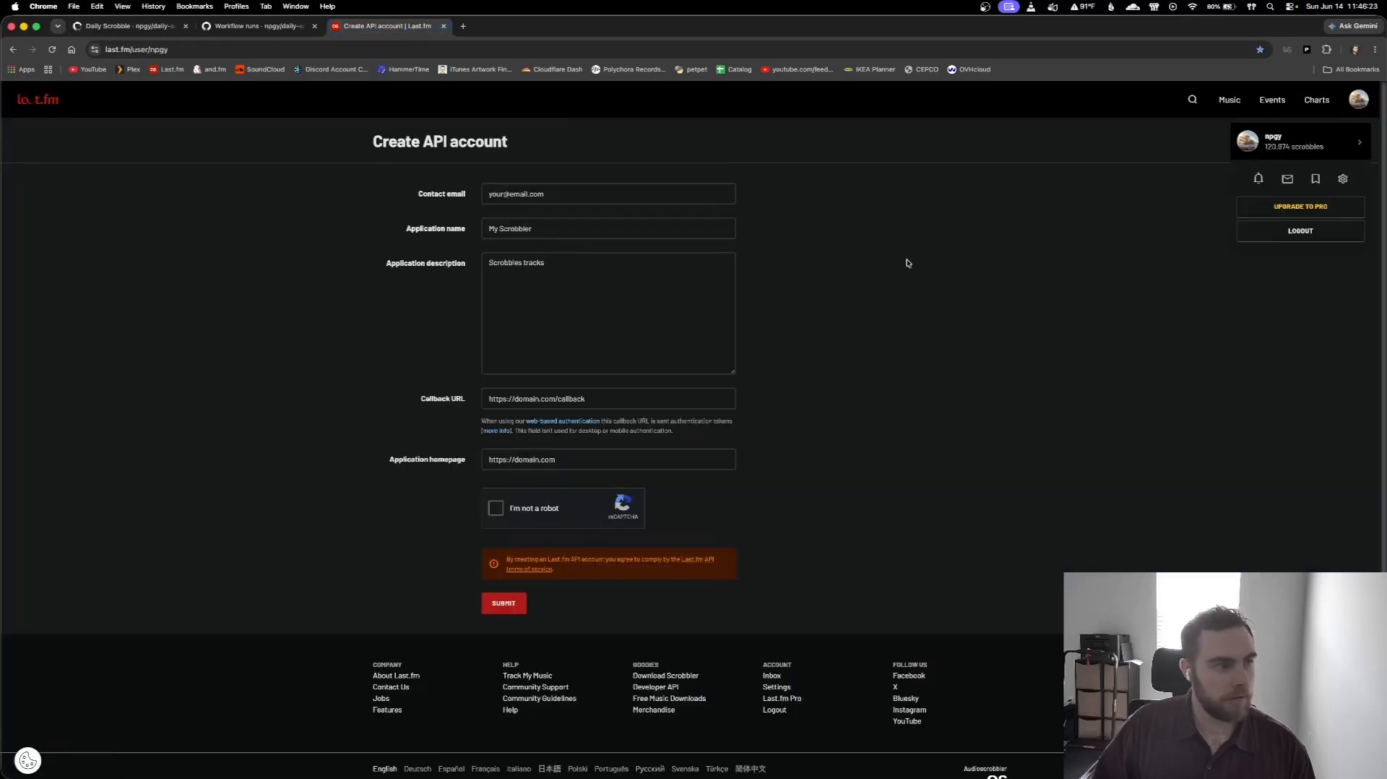
shift+super+click(1291, 143)
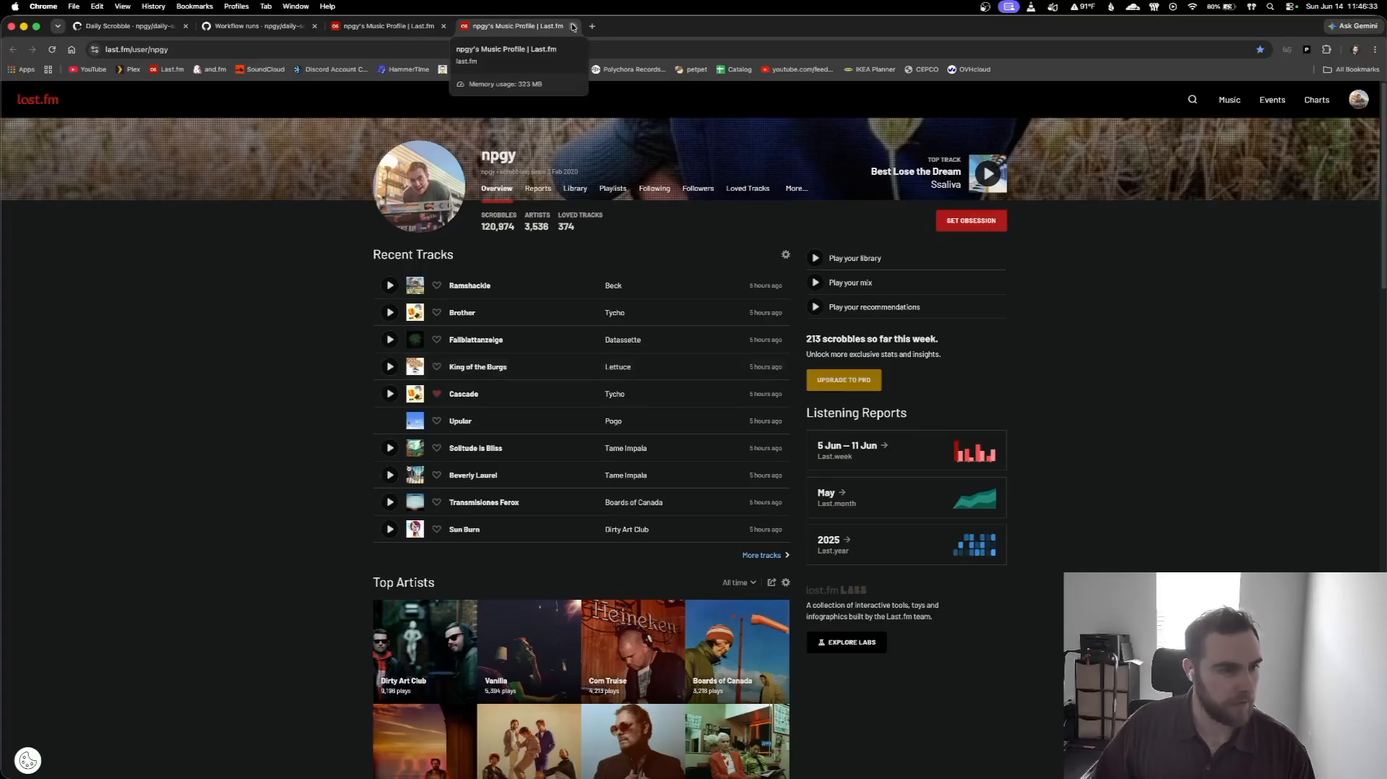
click(572, 27)
Return to the GitHub repository's code and open scrobble.yml from the .github/workflows folder.
click(258, 26)
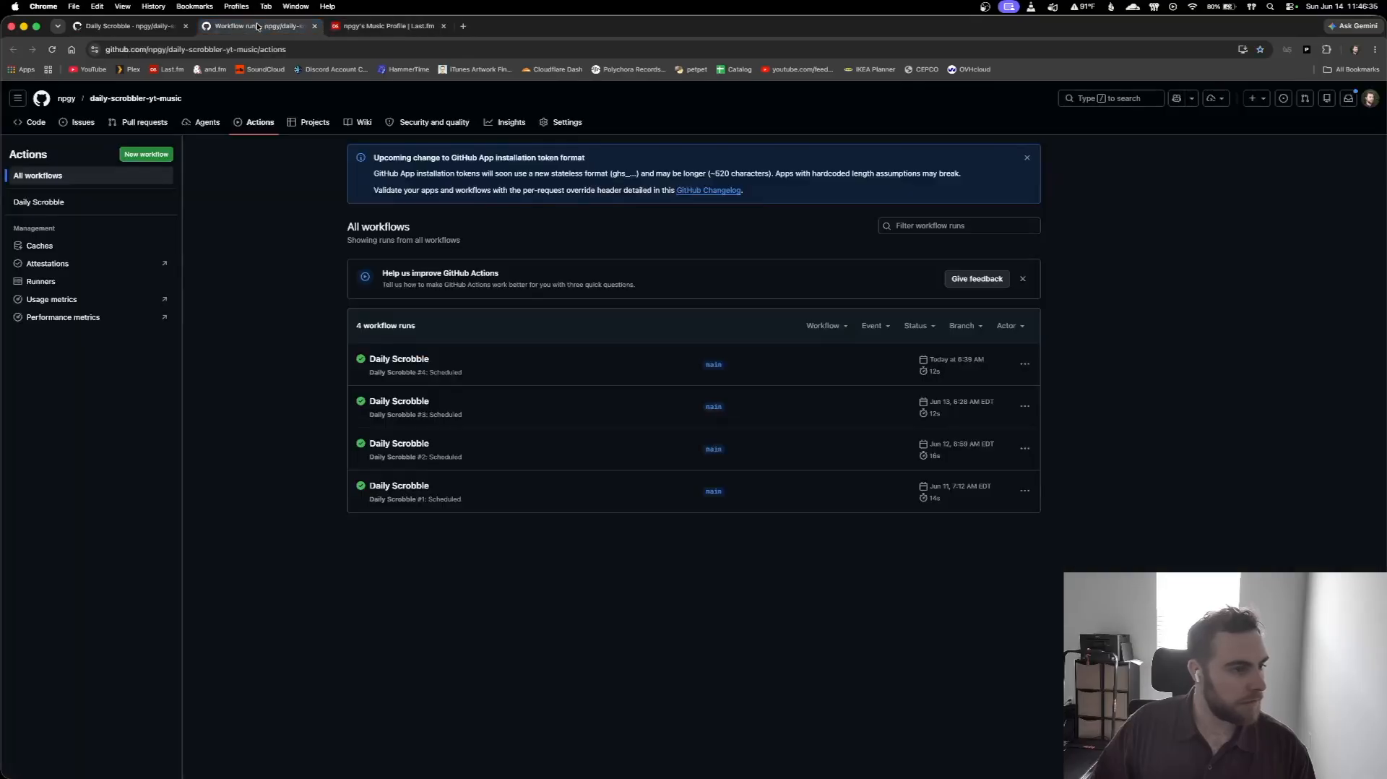
click(30, 122)
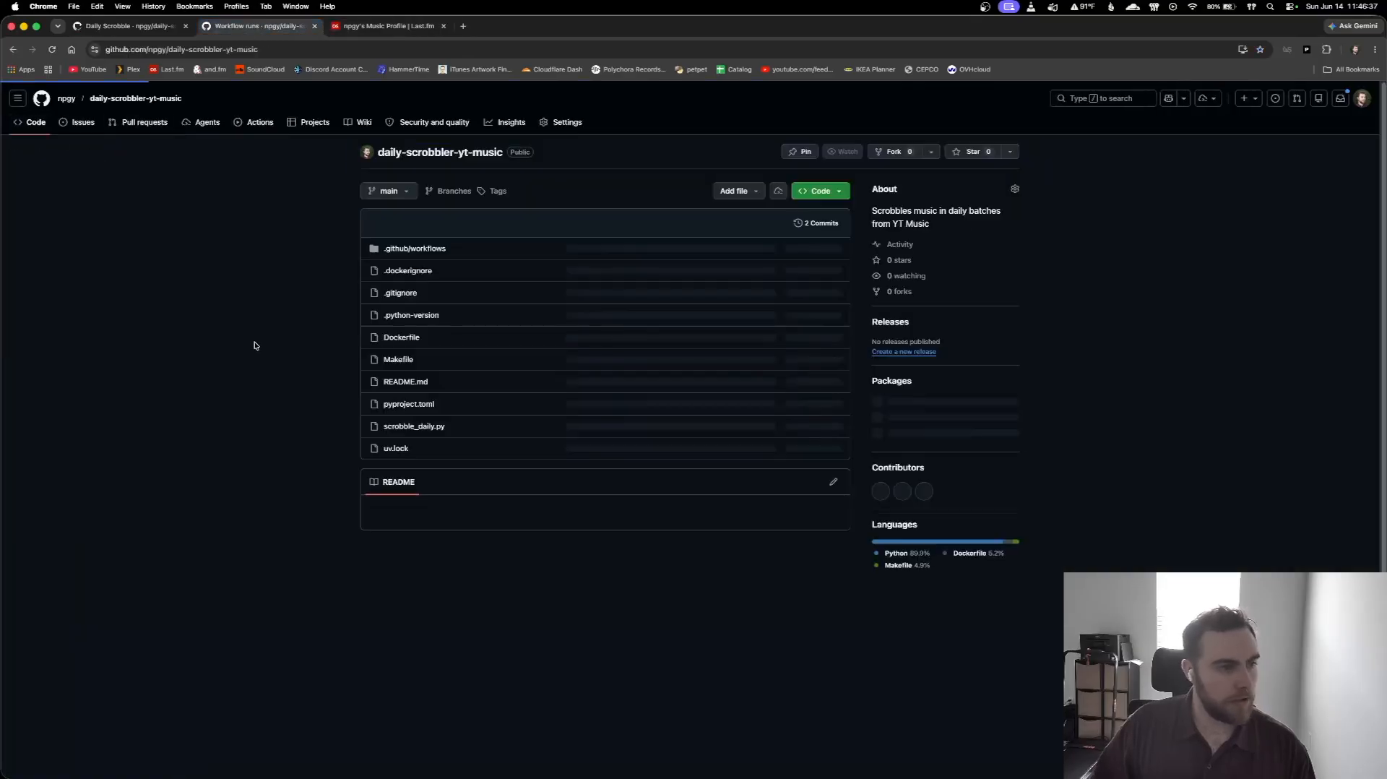
click(408, 249)
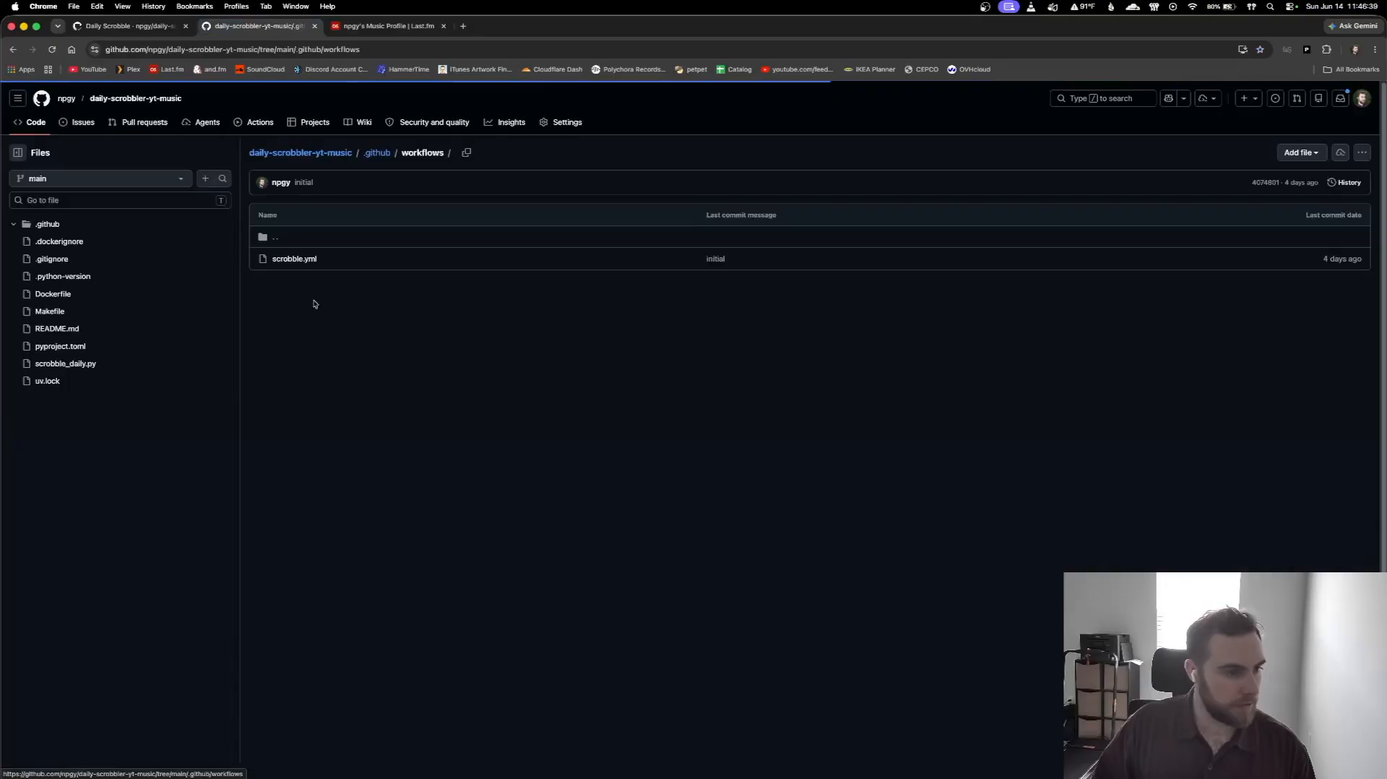
click(124, 246)
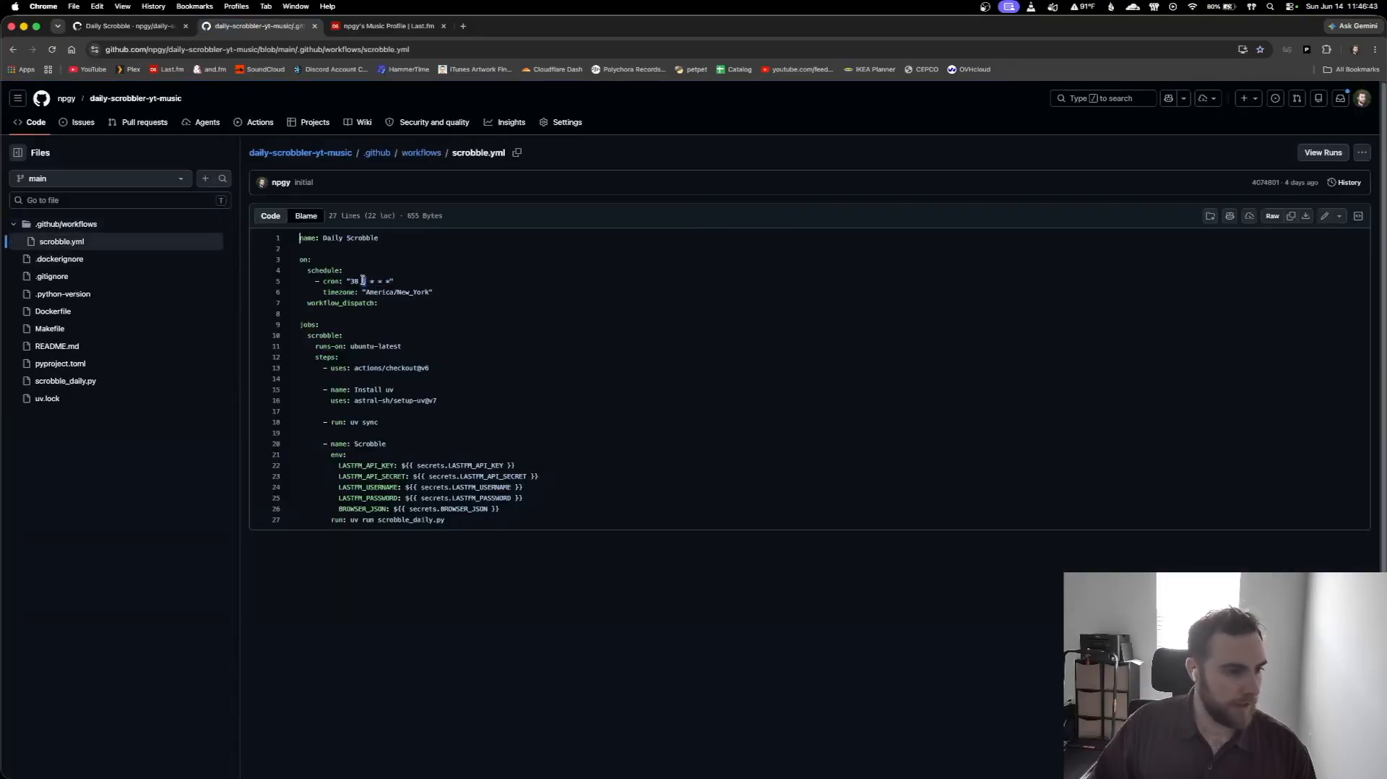
Examine the cron schedule and timezone in scrobble.yml, check the workflow run times in Actions, and return to the file.
click(367, 283)
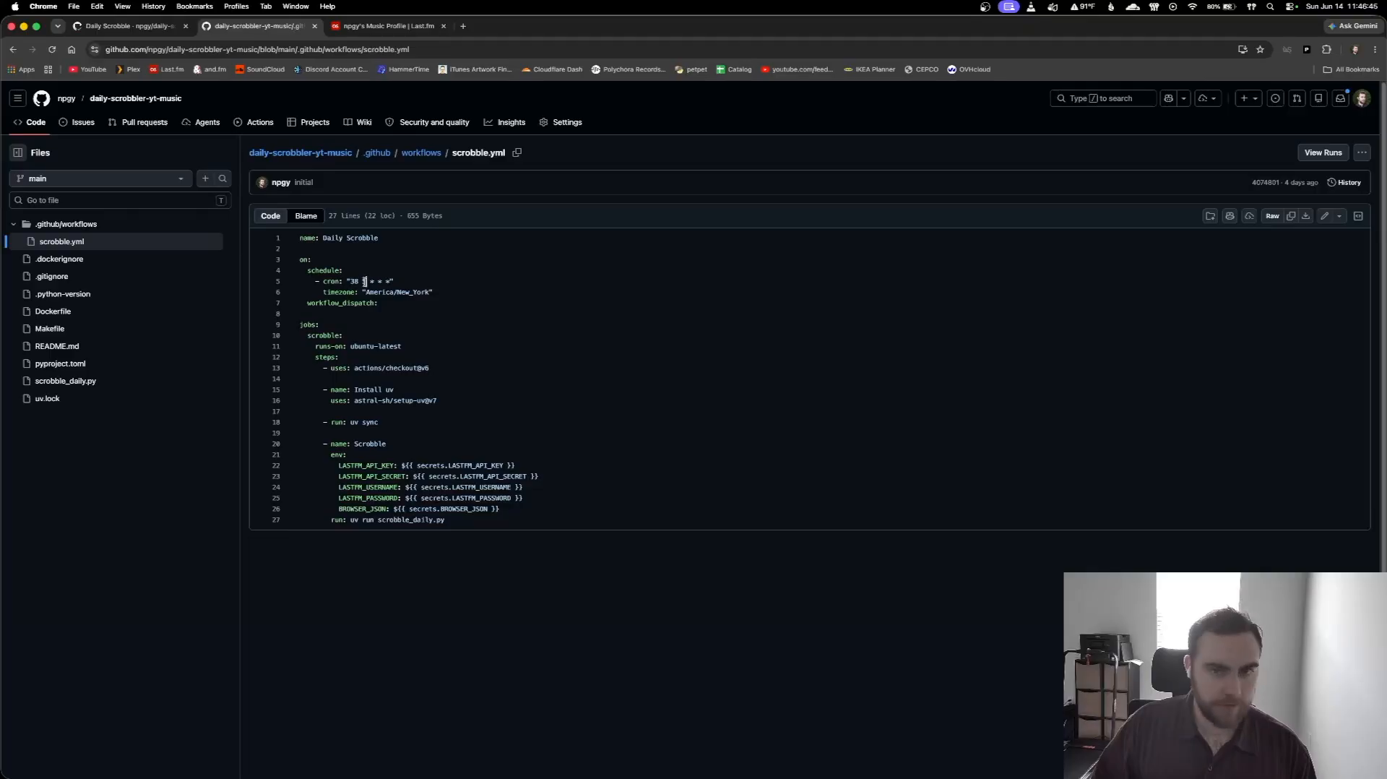
drag(366, 292, 424, 292)
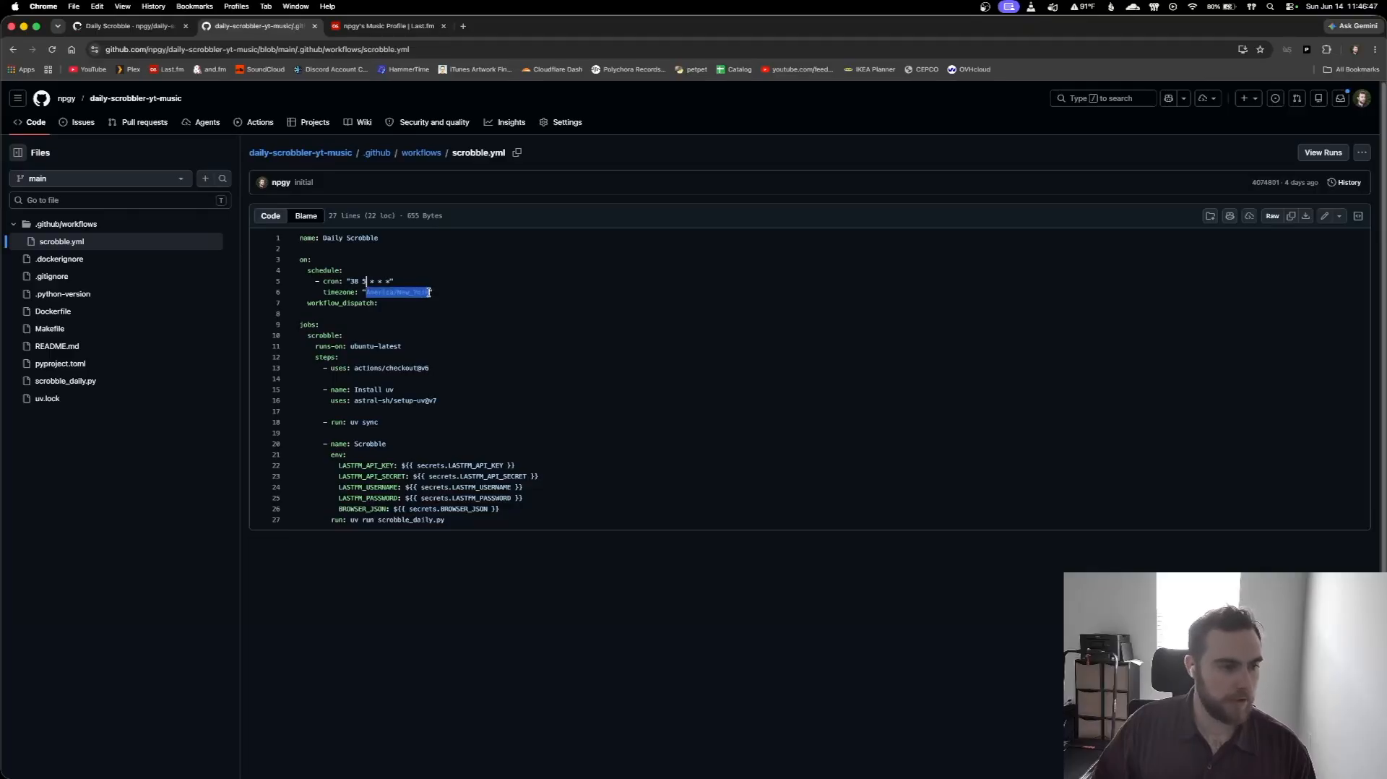
click(430, 304)
drag(429, 292, 368, 293)
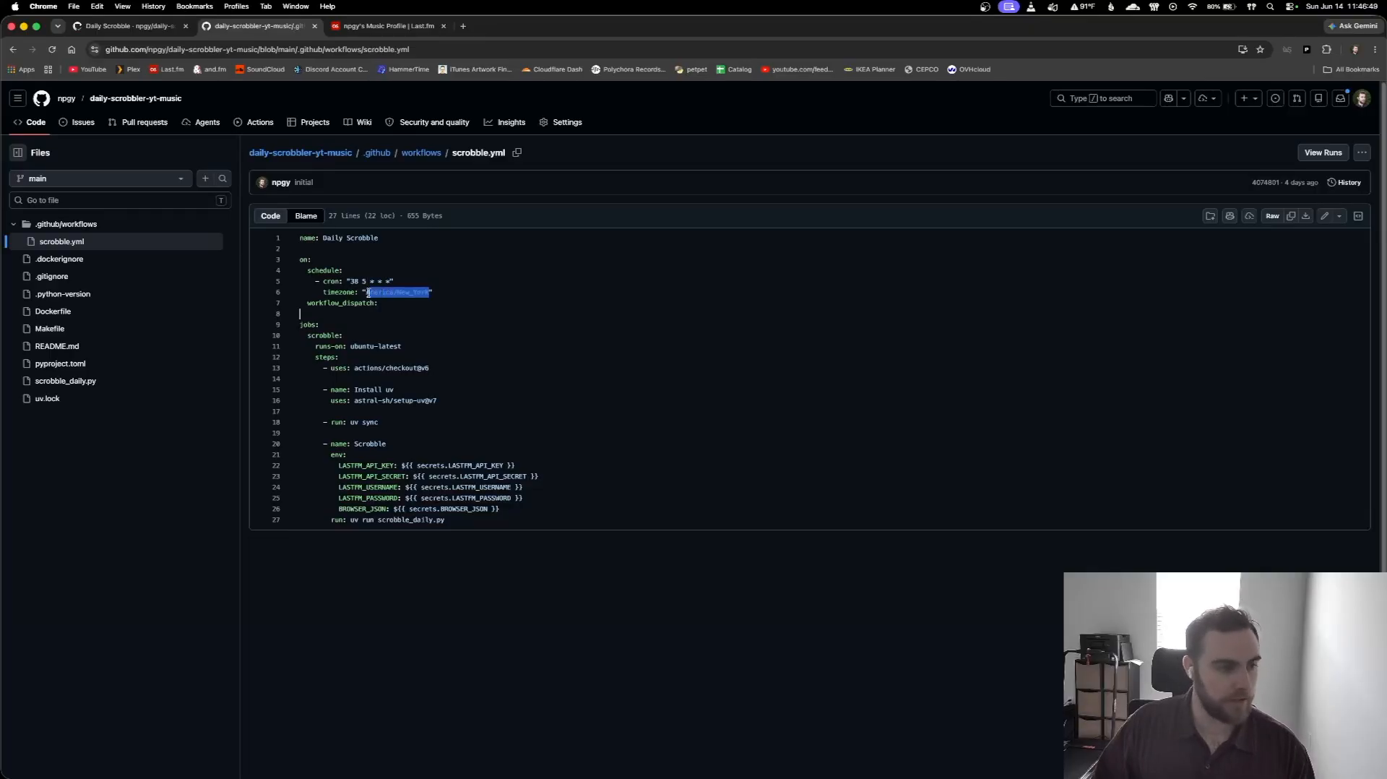
click(375, 313)
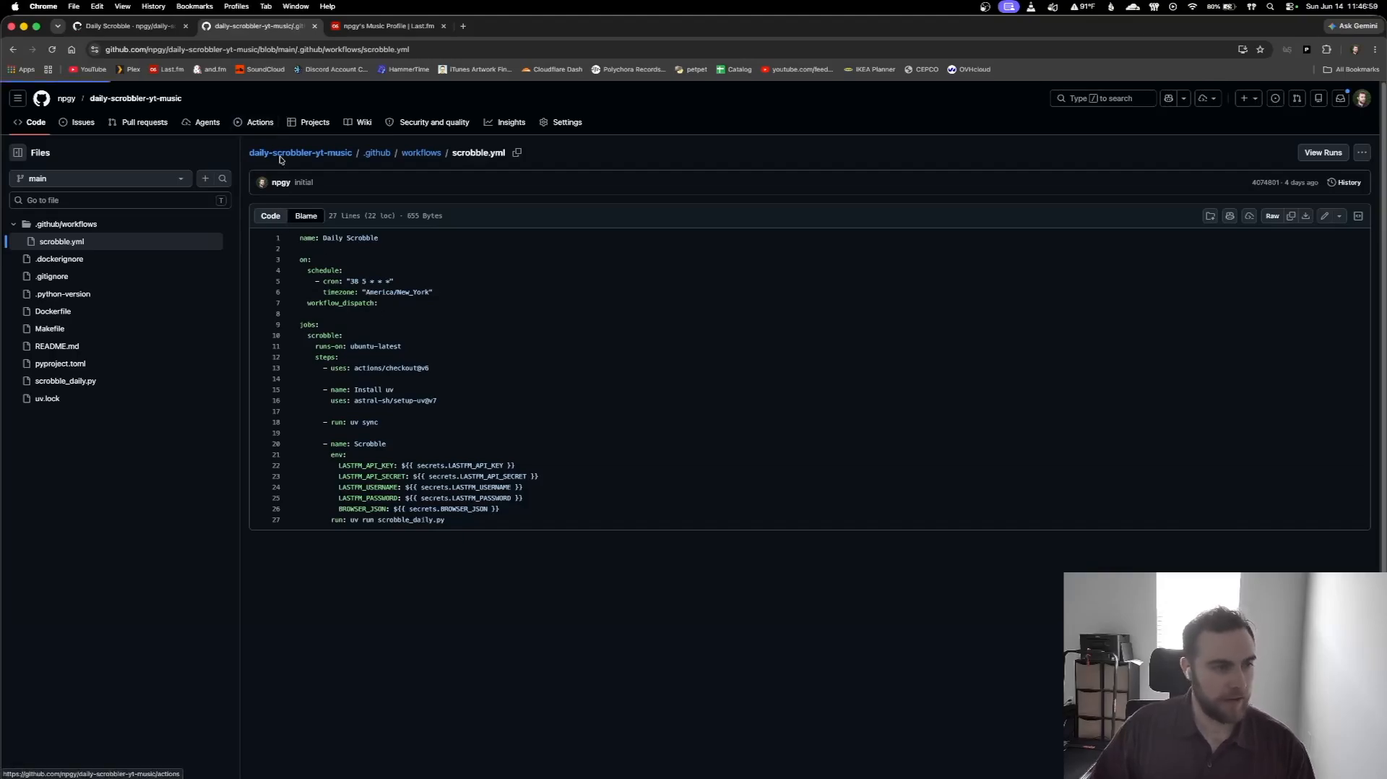
click(257, 123)
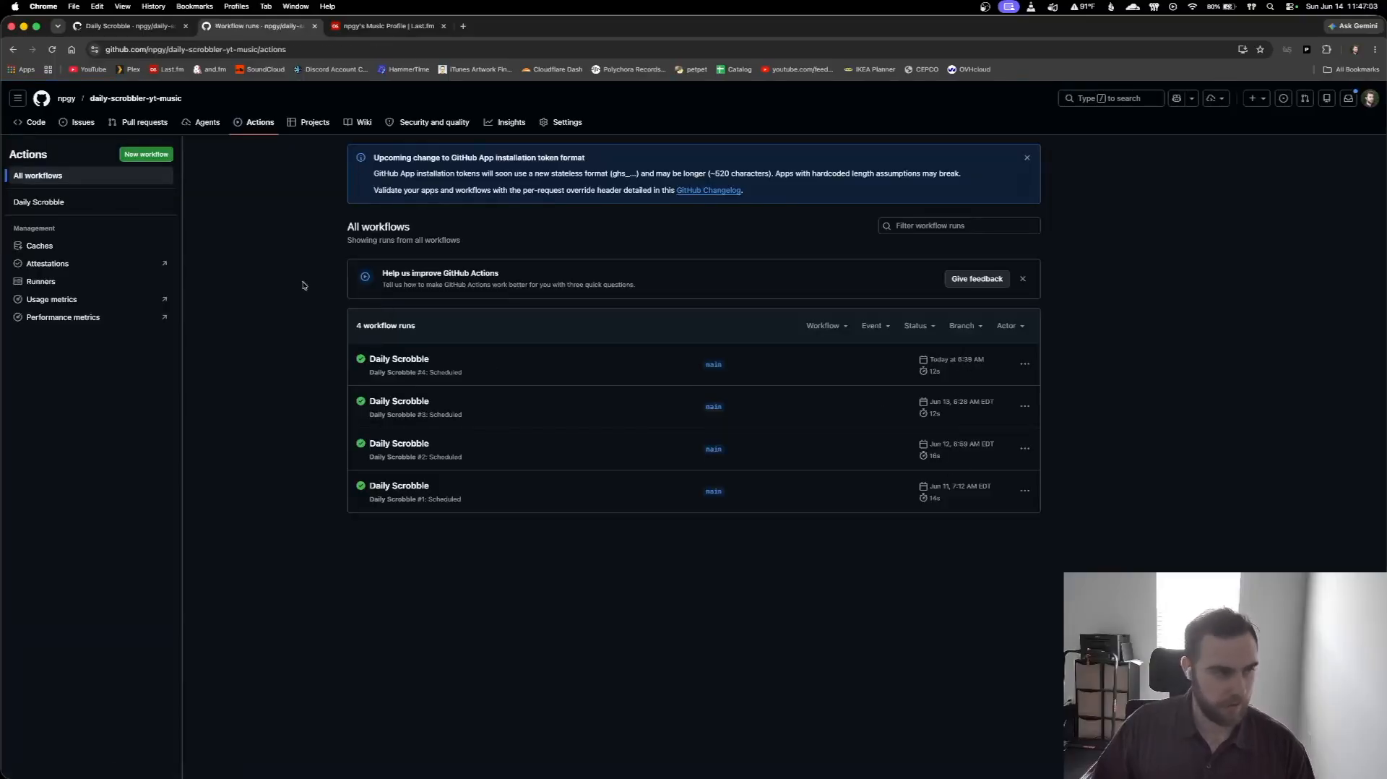
click(13, 50)
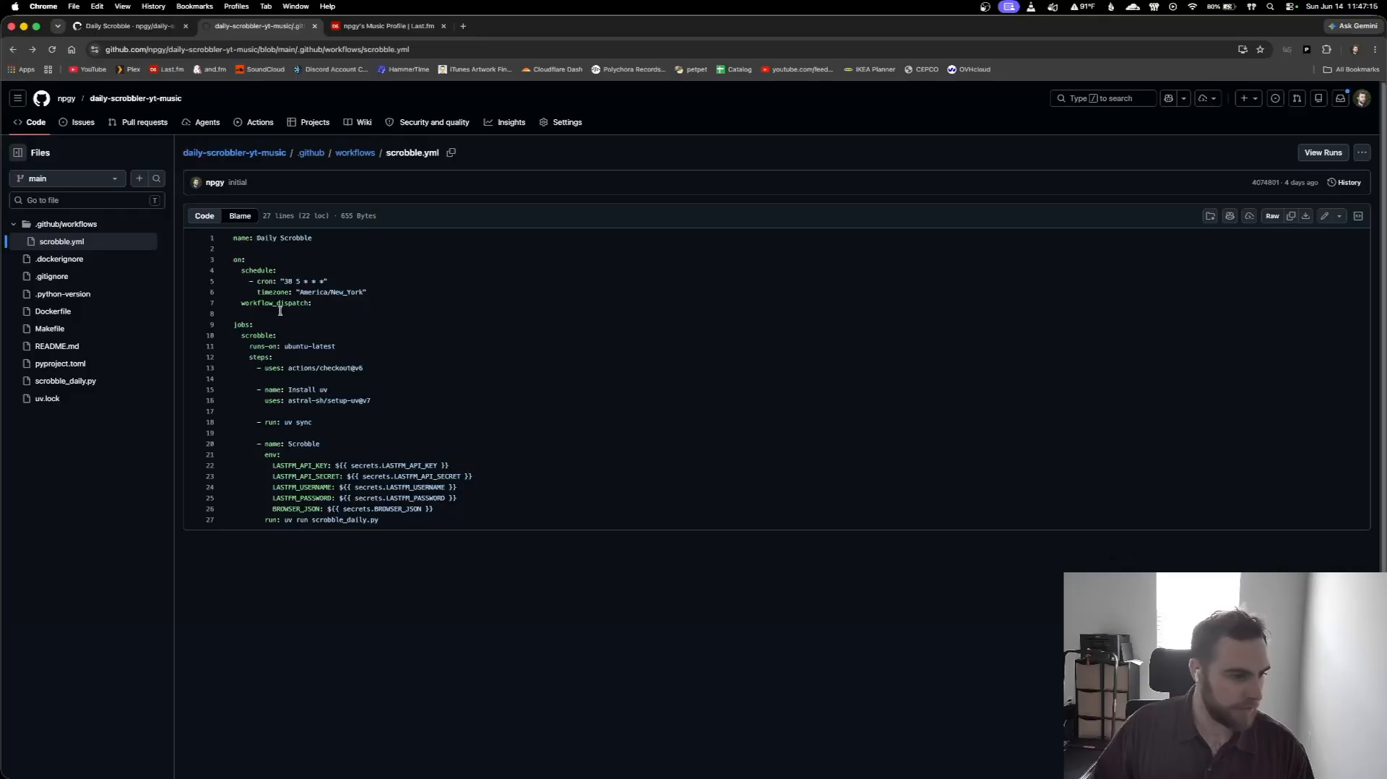
Open scrobble_daily.py and examine its imports and how it reads the Last.fm credentials and BROWSER_JSON environment variables.
click(114, 384)
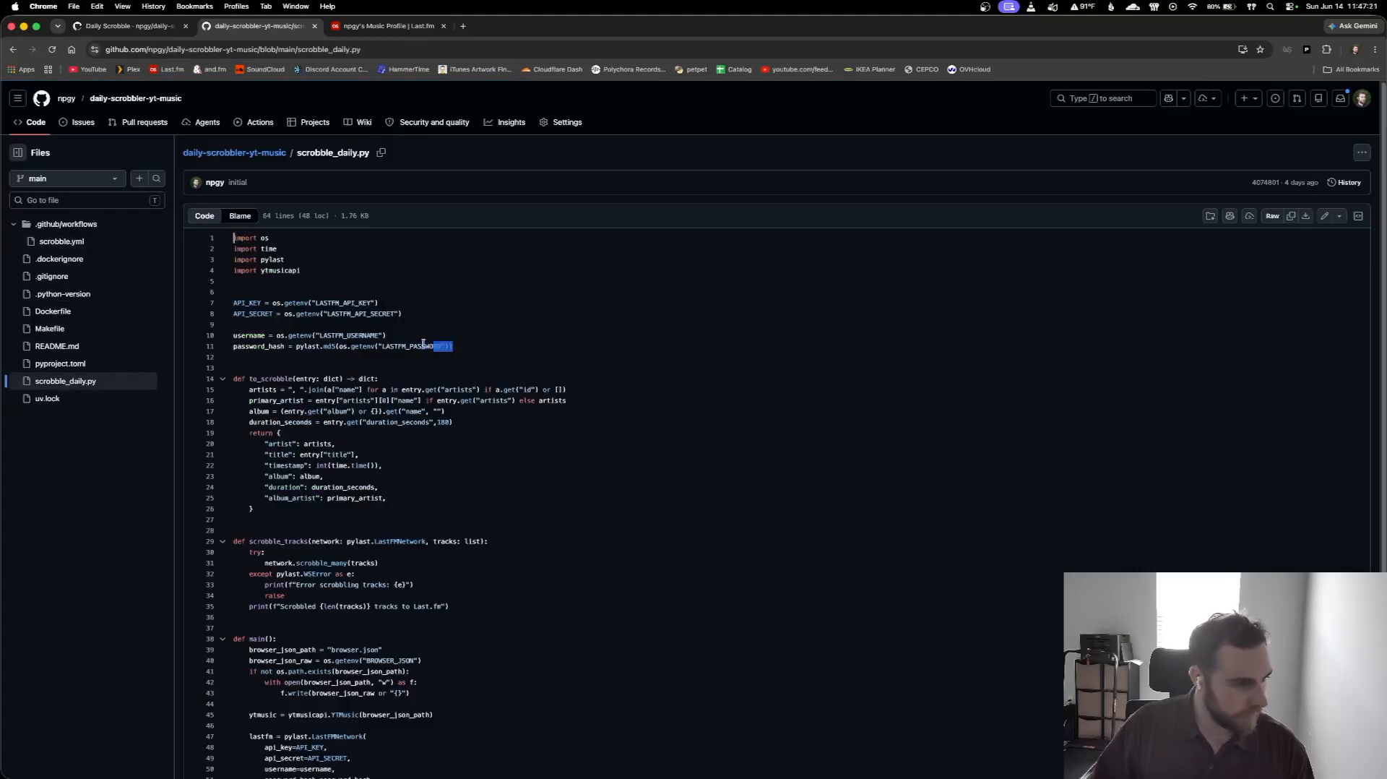
drag(452, 347, 208, 309)
click(297, 366)
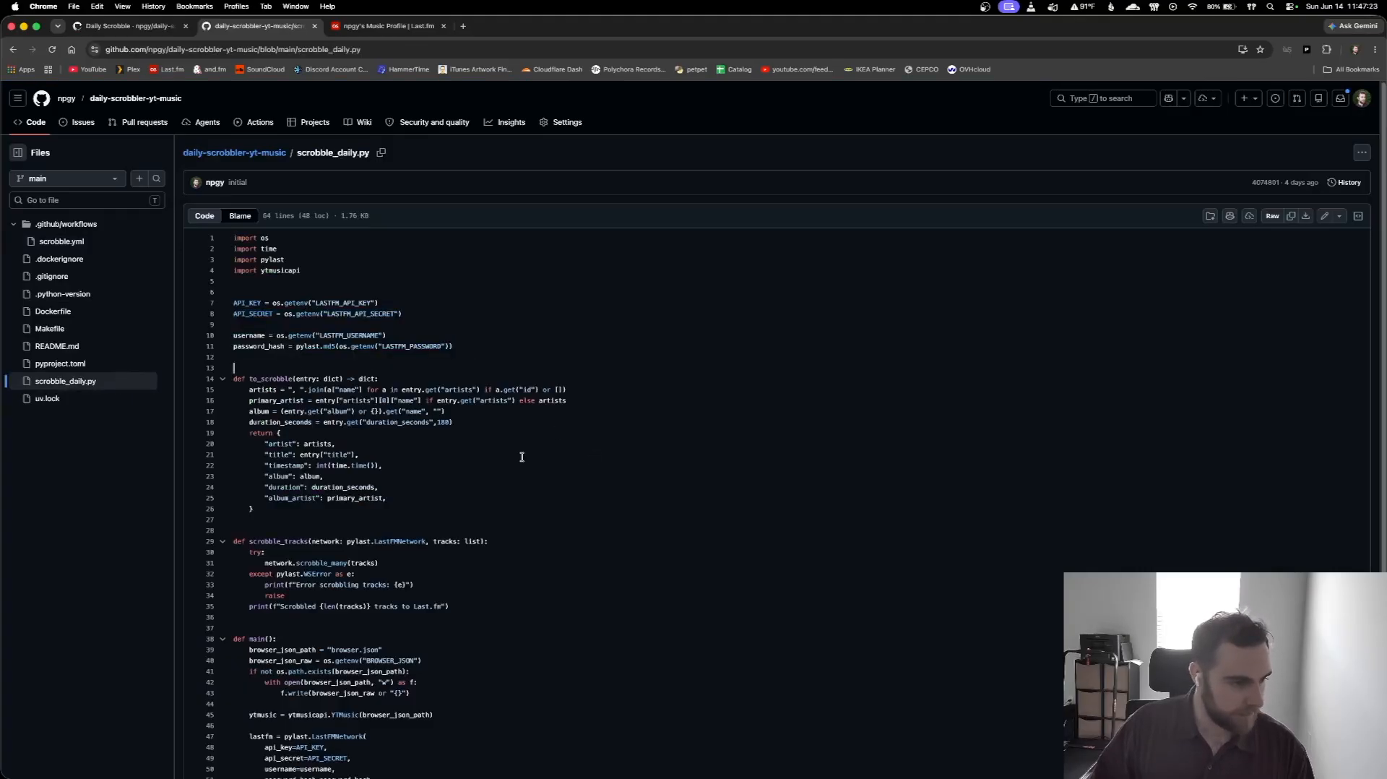
scroll(514, 459, down, 3)
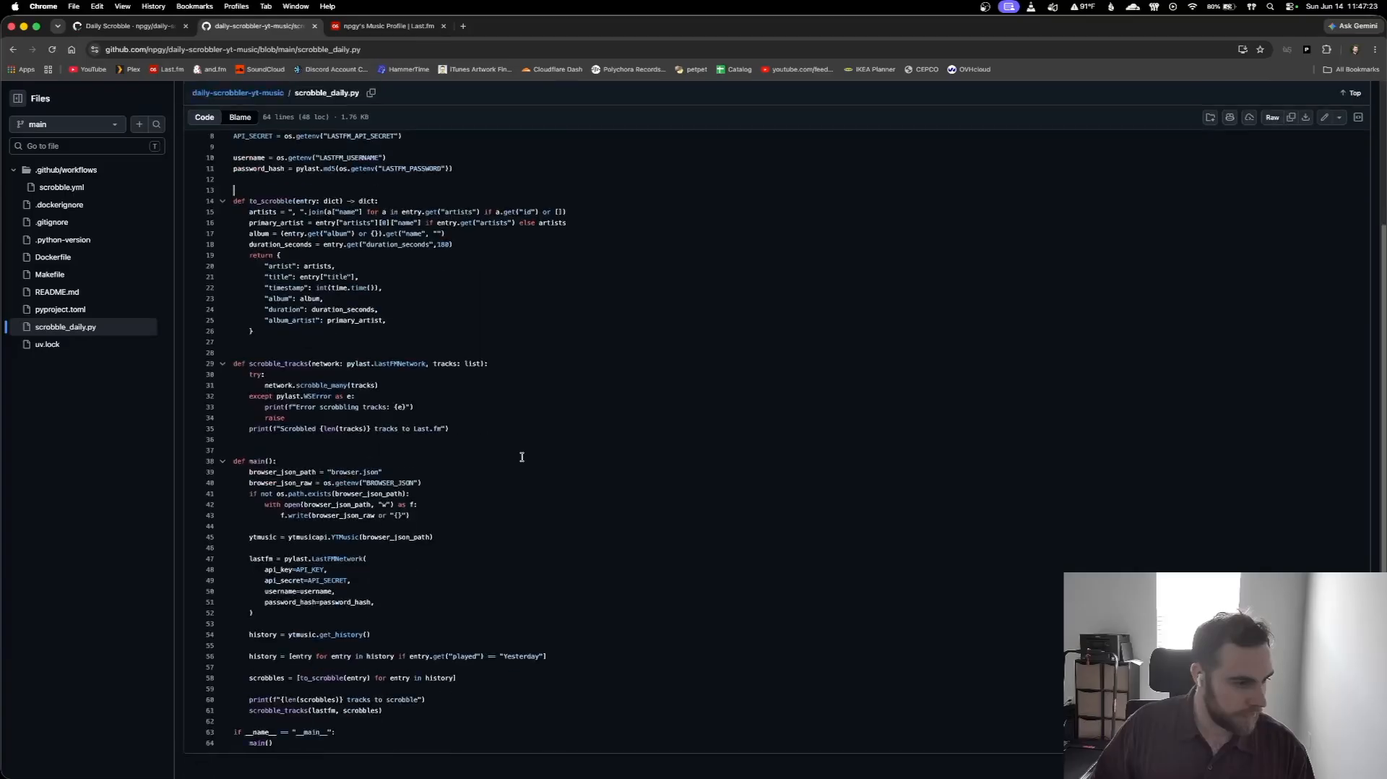
double_click(412, 485)
click(430, 484)
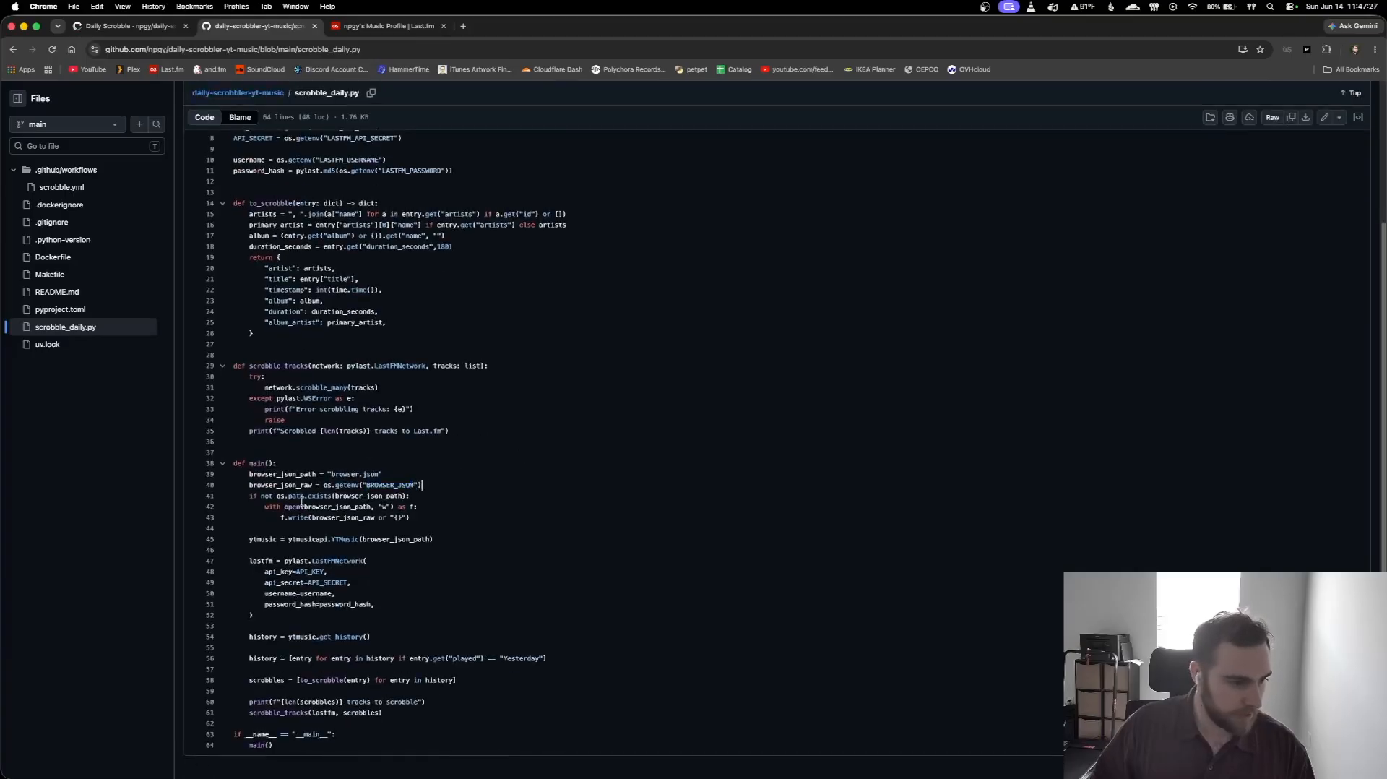
scroll(349, 547, up, 3)
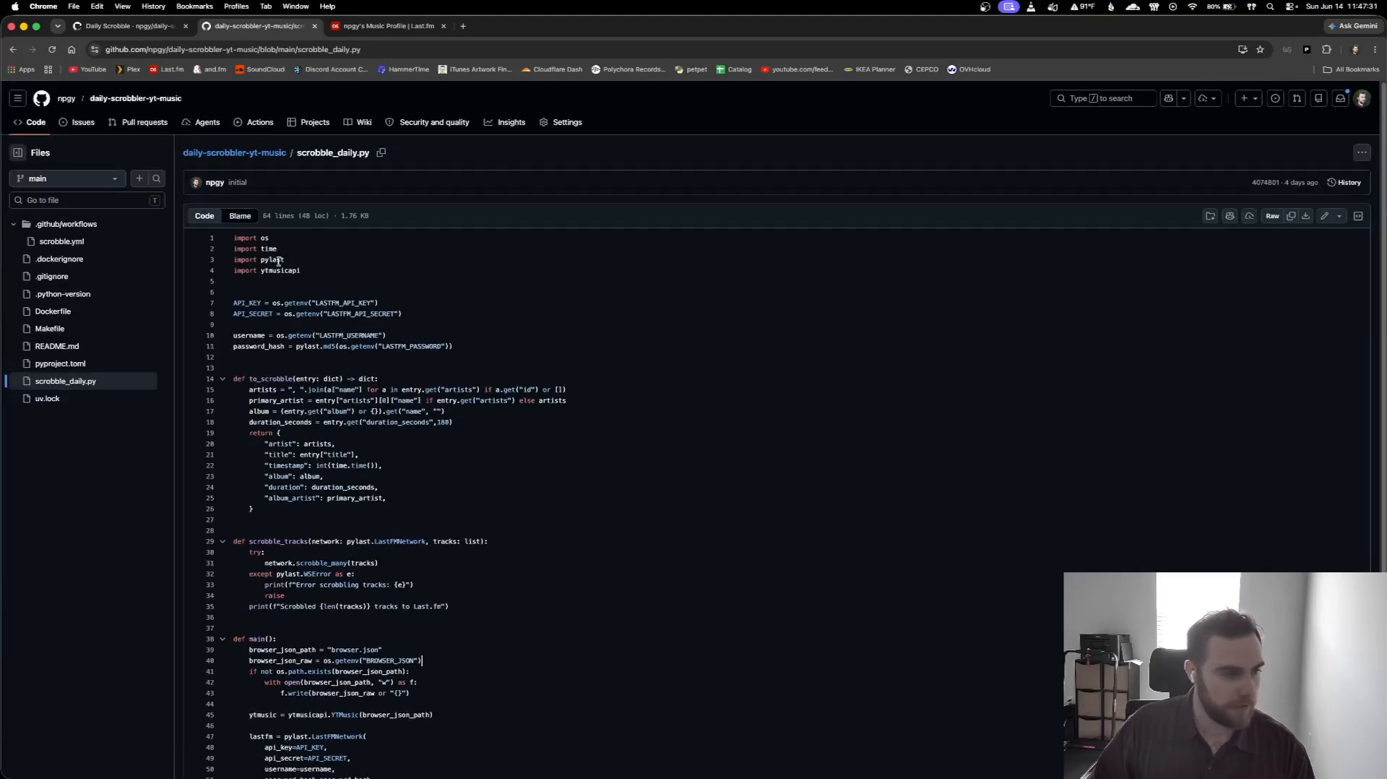
scroll(532, 542, down, 3)
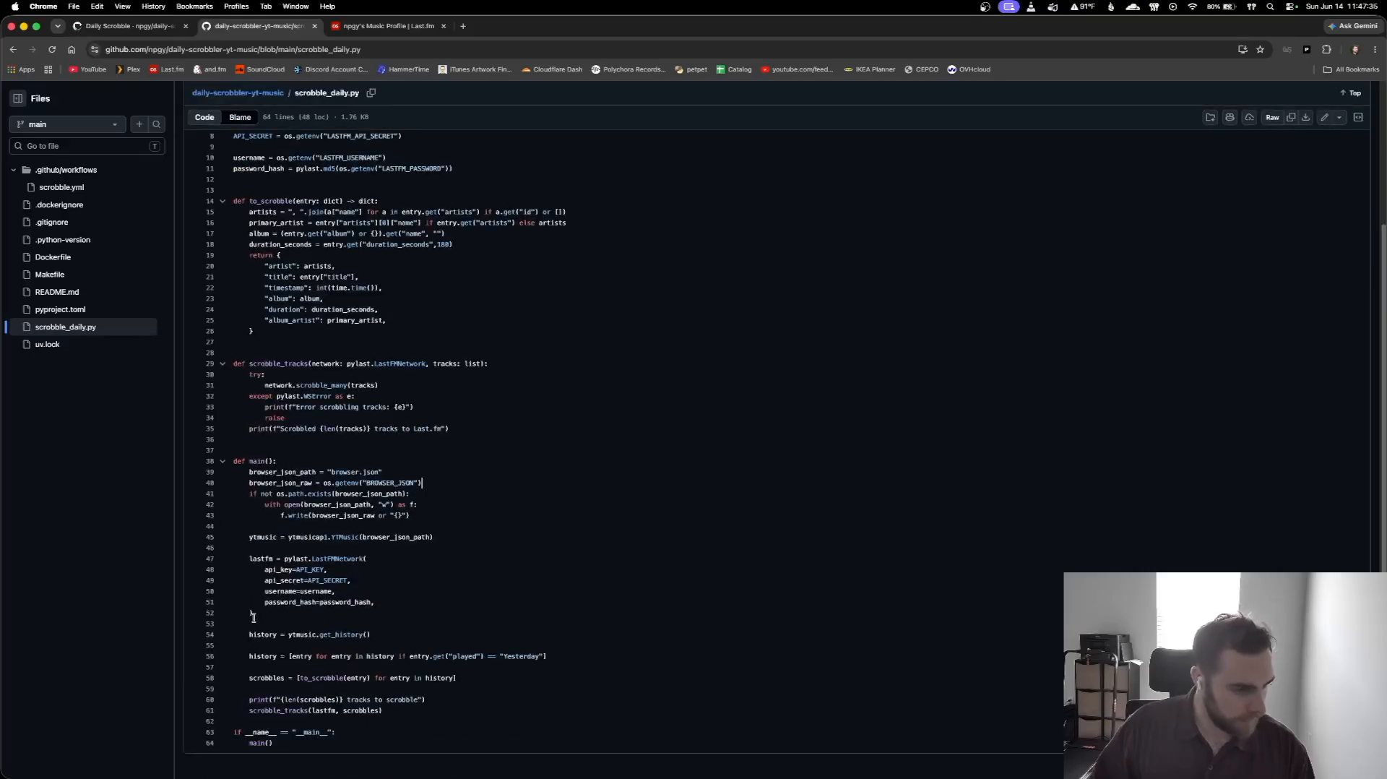
Examine the get_history call, the "Yesterday" filter and the to_scrobble conversion function in scrobble_daily.py.
click(345, 633)
click(409, 648)
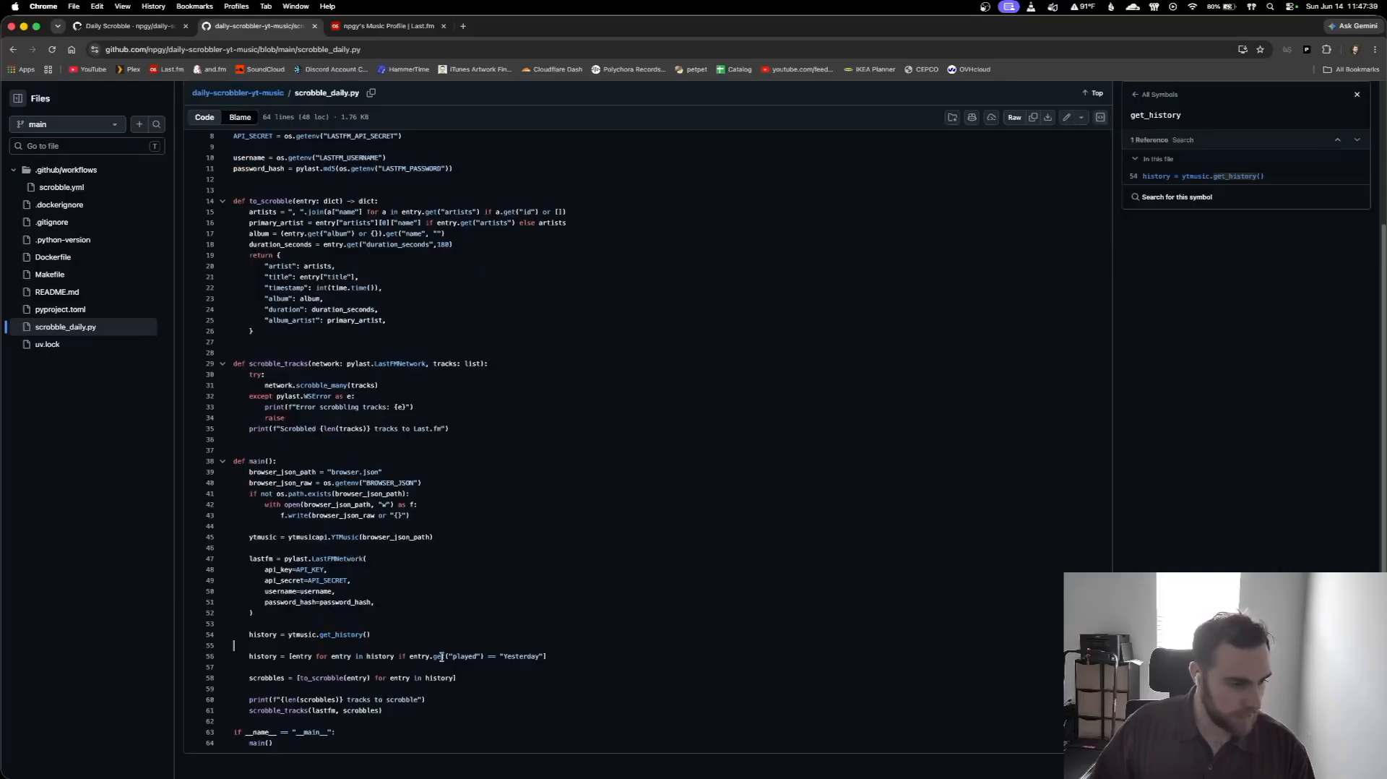
double_click(502, 656)
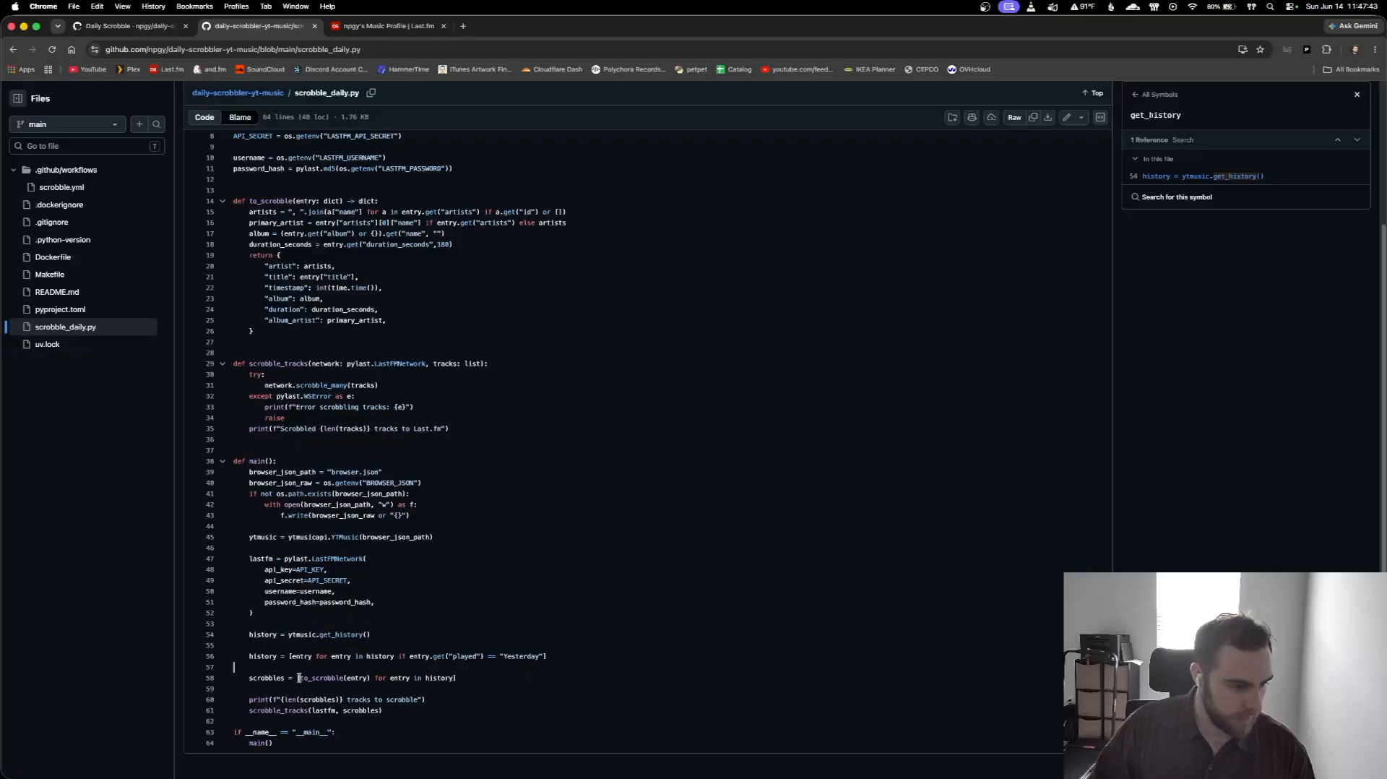
drag(297, 677, 458, 679)
click(464, 683)
scroll(464, 683, up, 3)
drag(268, 436, 275, 362)
click(275, 434)
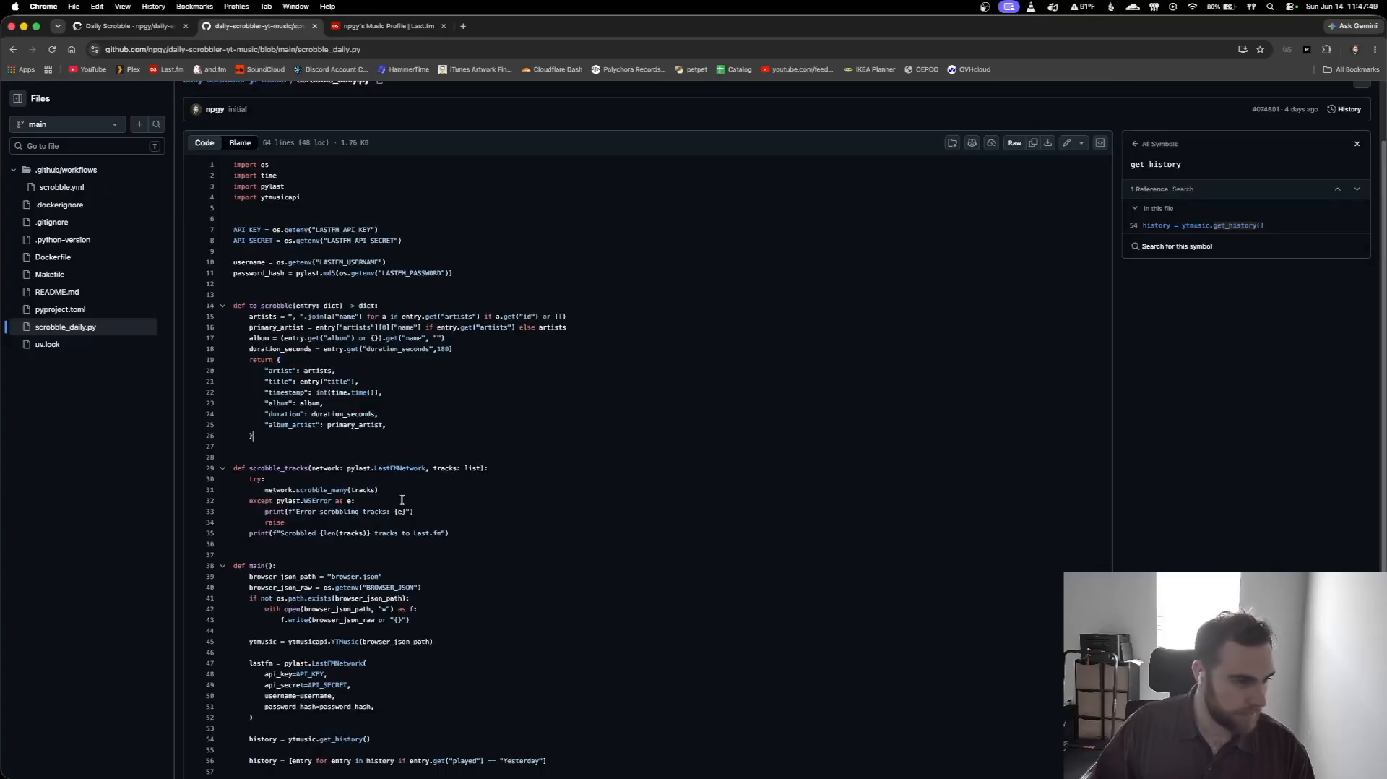
Look up the scrobble_tracks call at the end of main() and examine its function definition.
scroll(402, 500, down, 3)
click(283, 710)
click(334, 456)
click(326, 451)
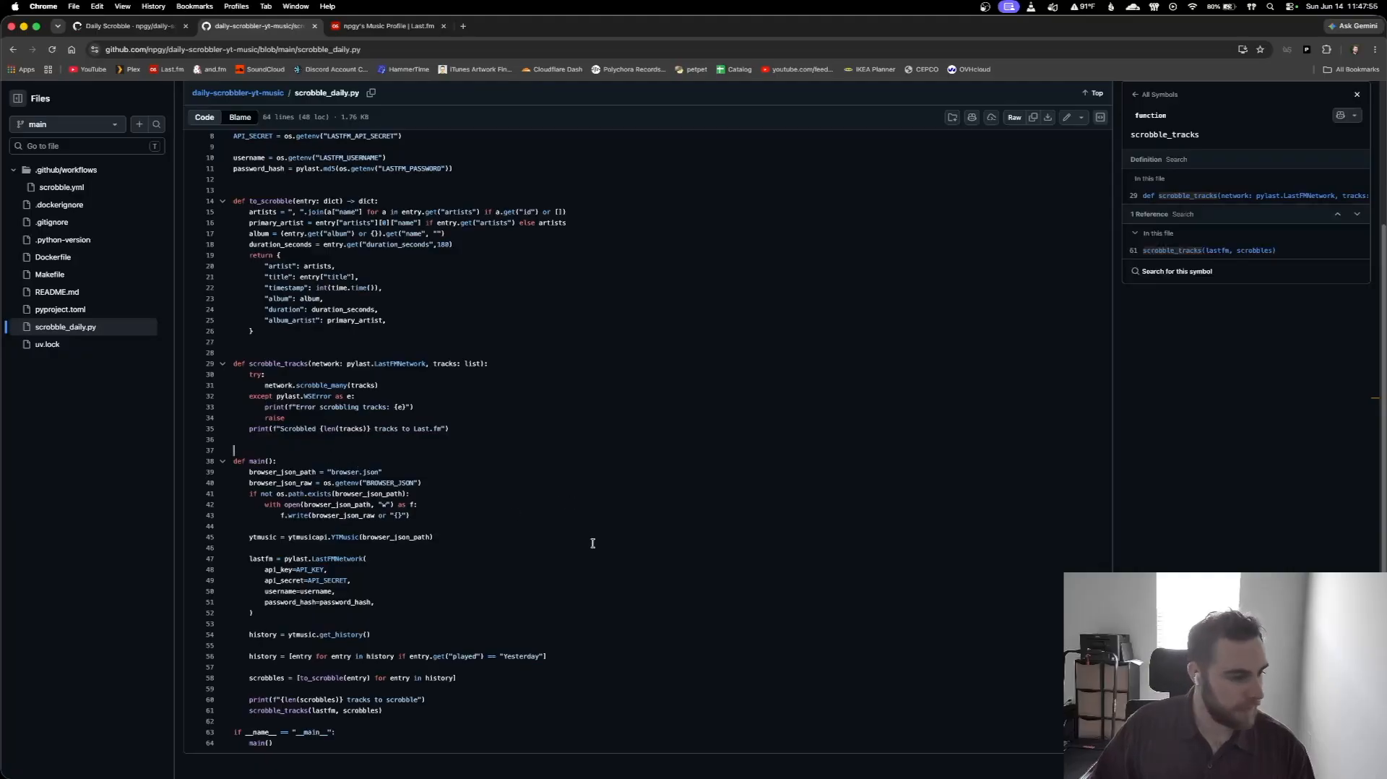
Review the "Yesterday" condition in the history filter and look up the YTMusic reference in main().
double_click(520, 655)
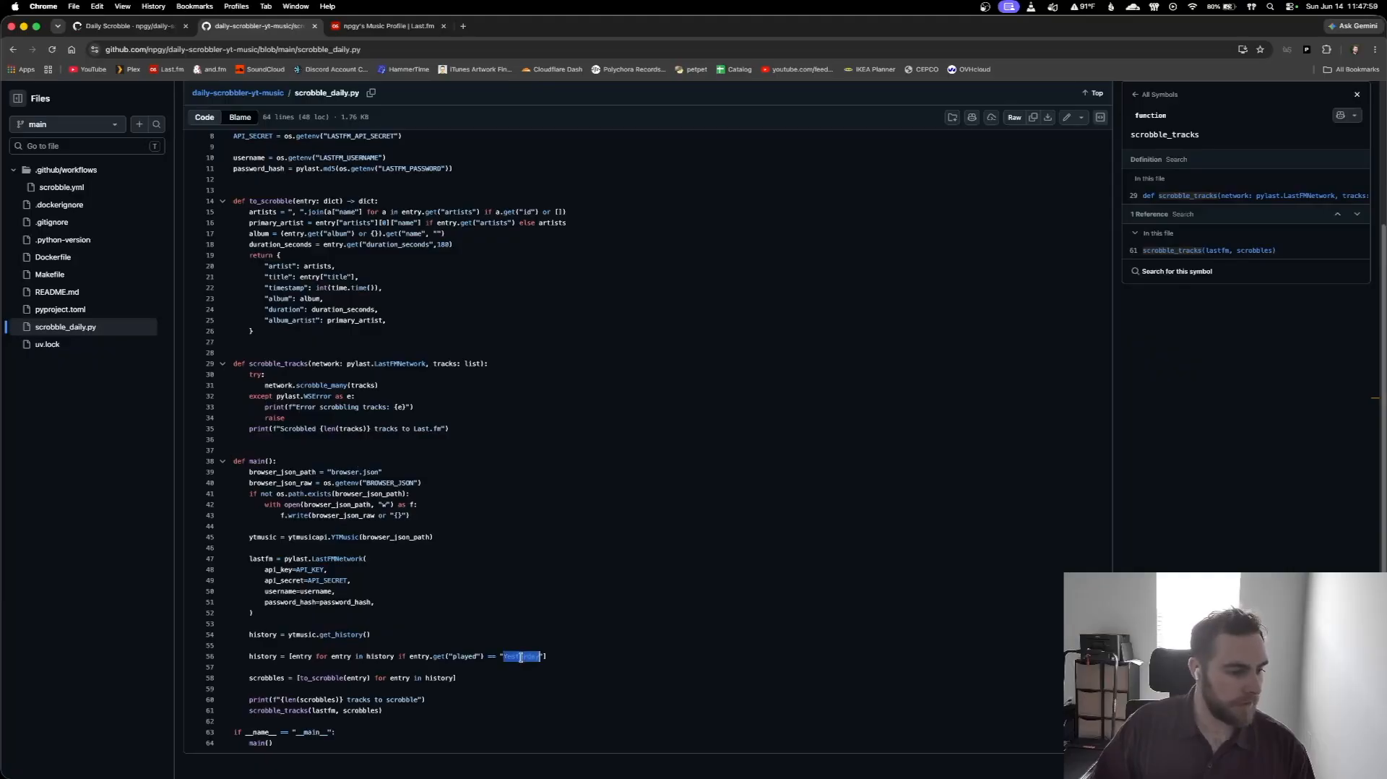
click(509, 680)
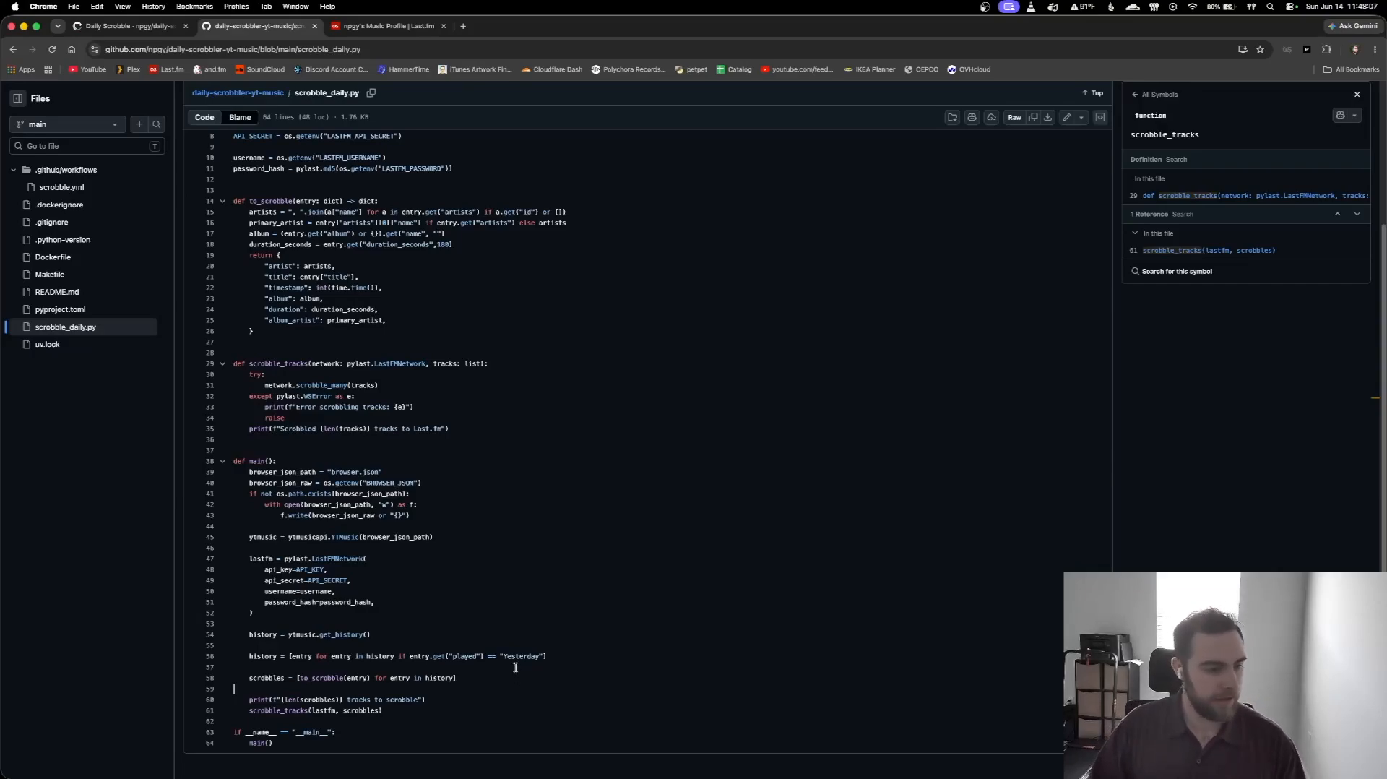
double_click(518, 656)
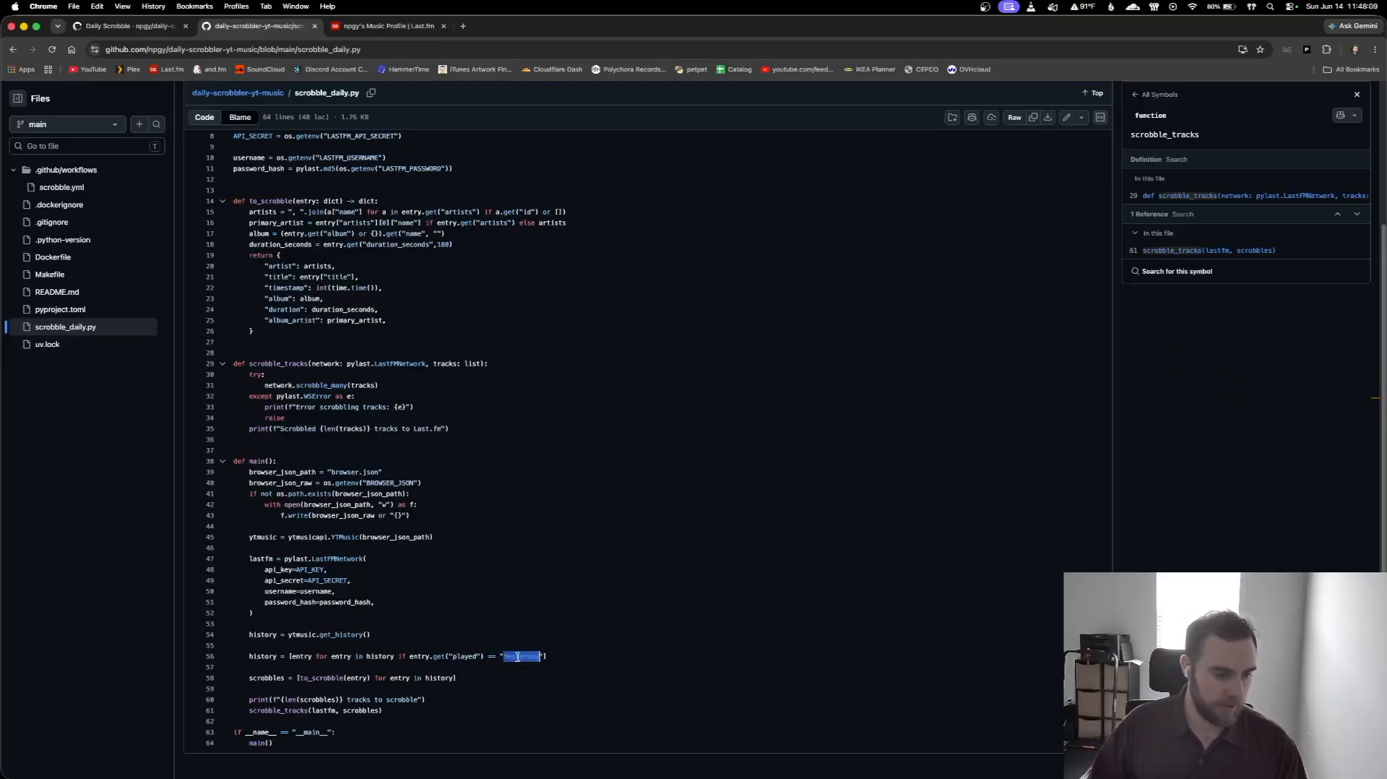
click(347, 538)
click(420, 663)
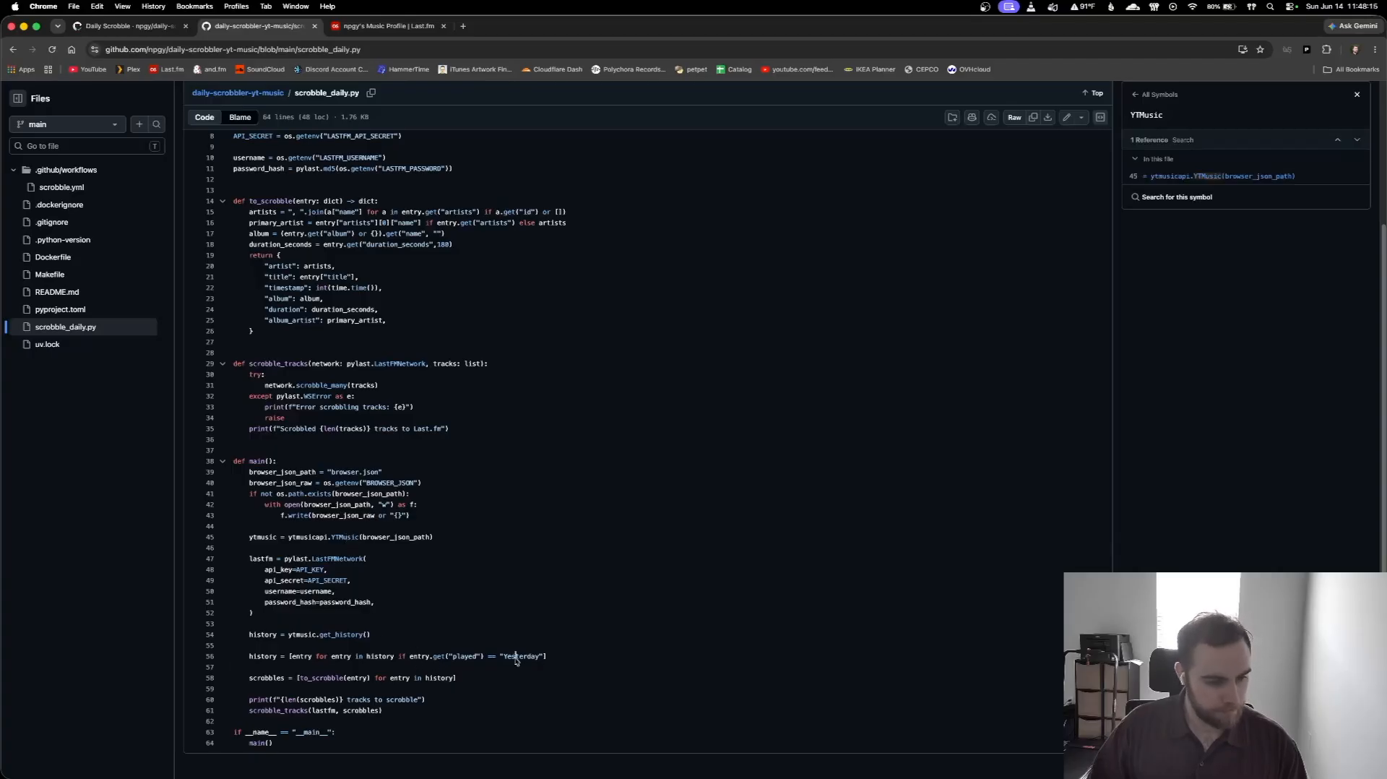
double_click(519, 657)
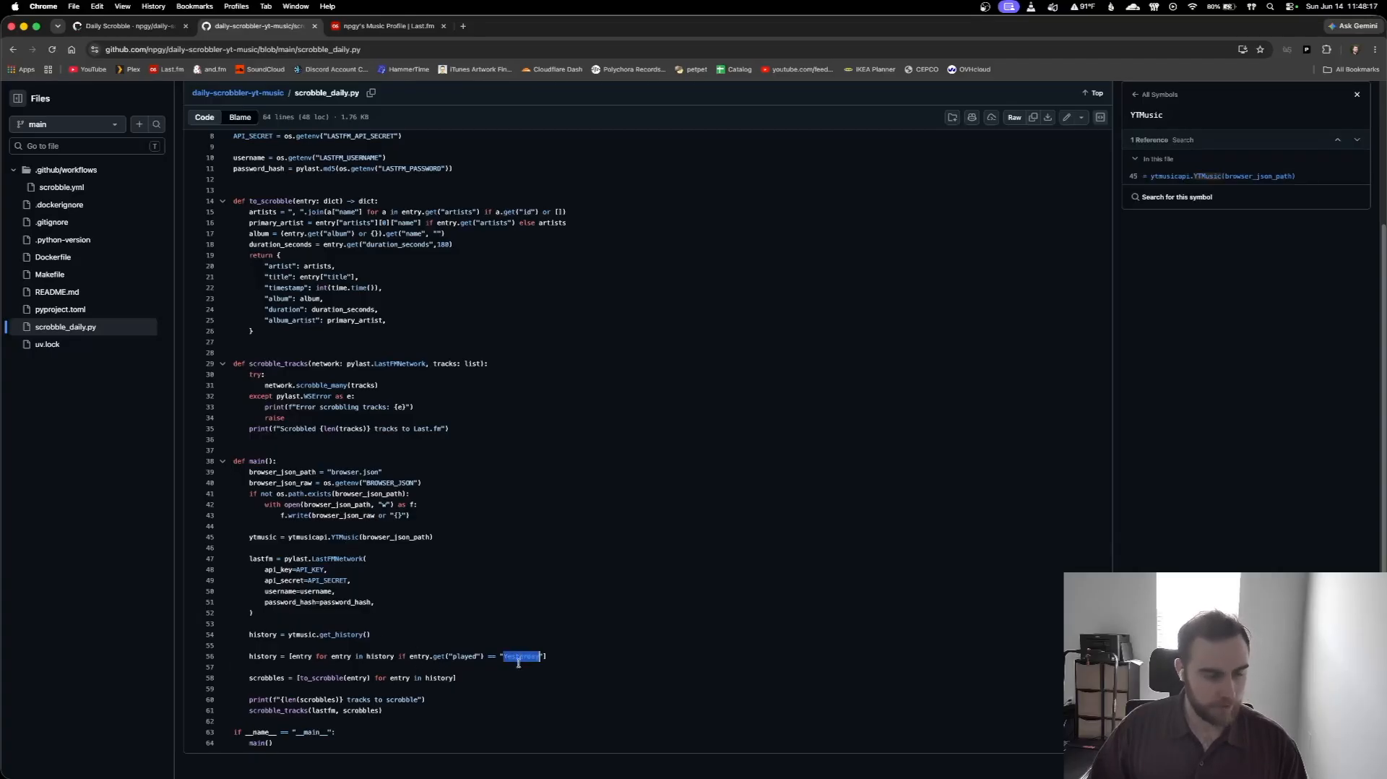
click(520, 671)
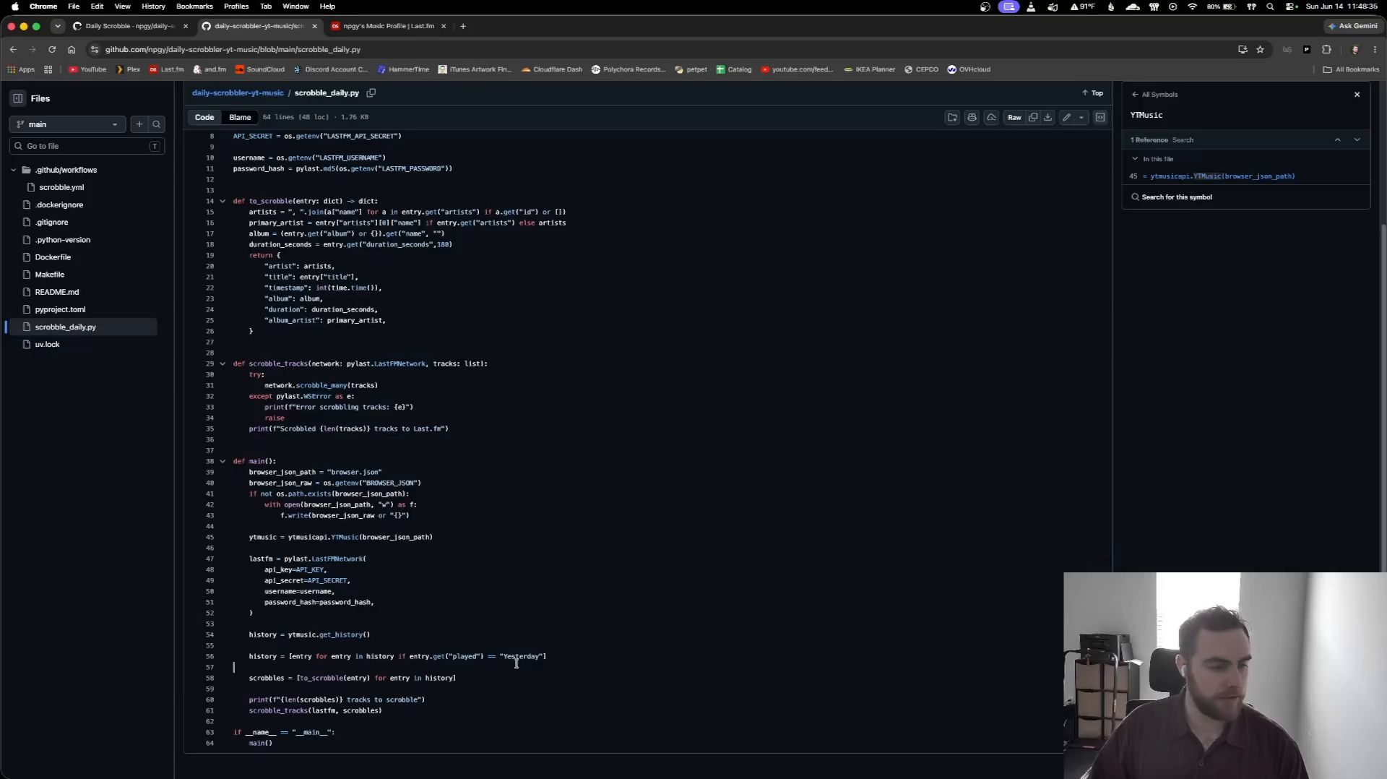
Show the repository's list of workflow runs and open its Actions secrets and variables settings.
scroll(517, 664, up, 5)
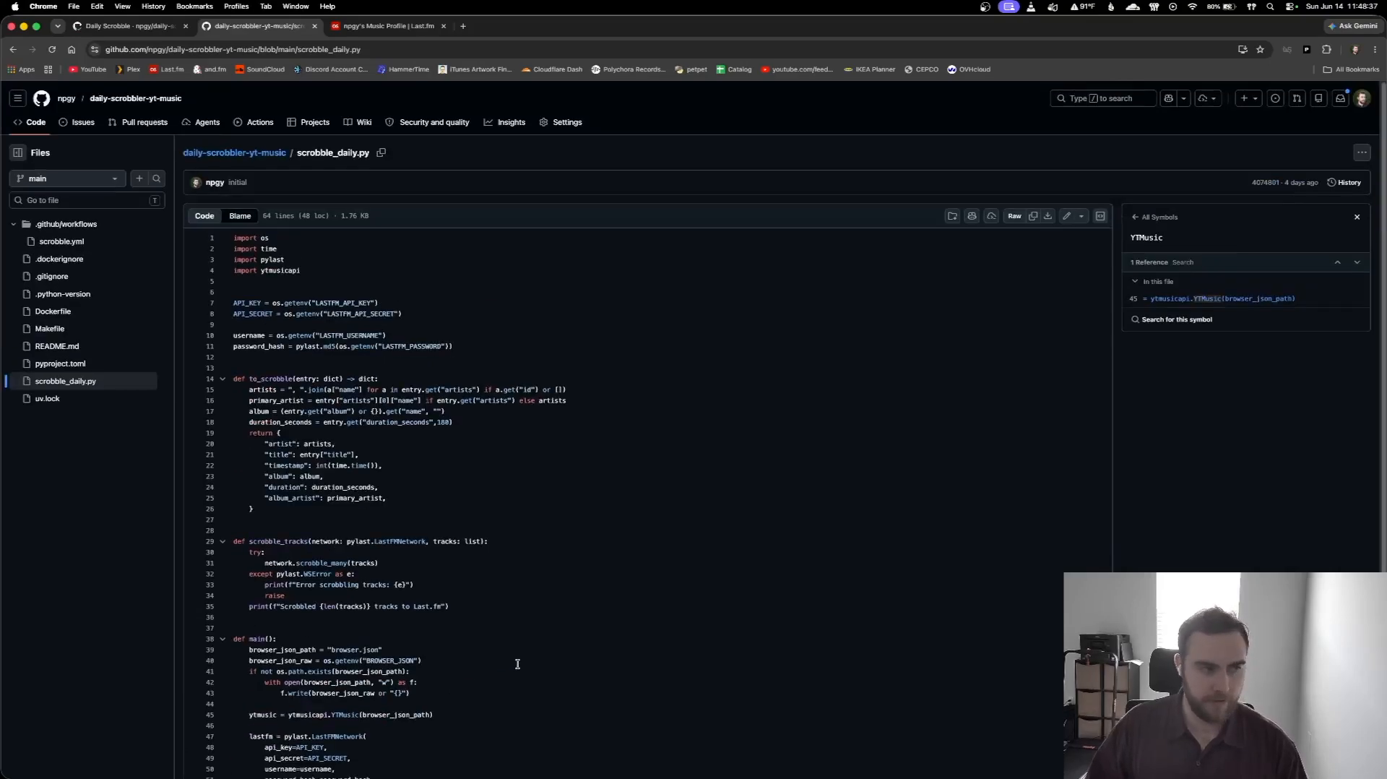
click(264, 129)
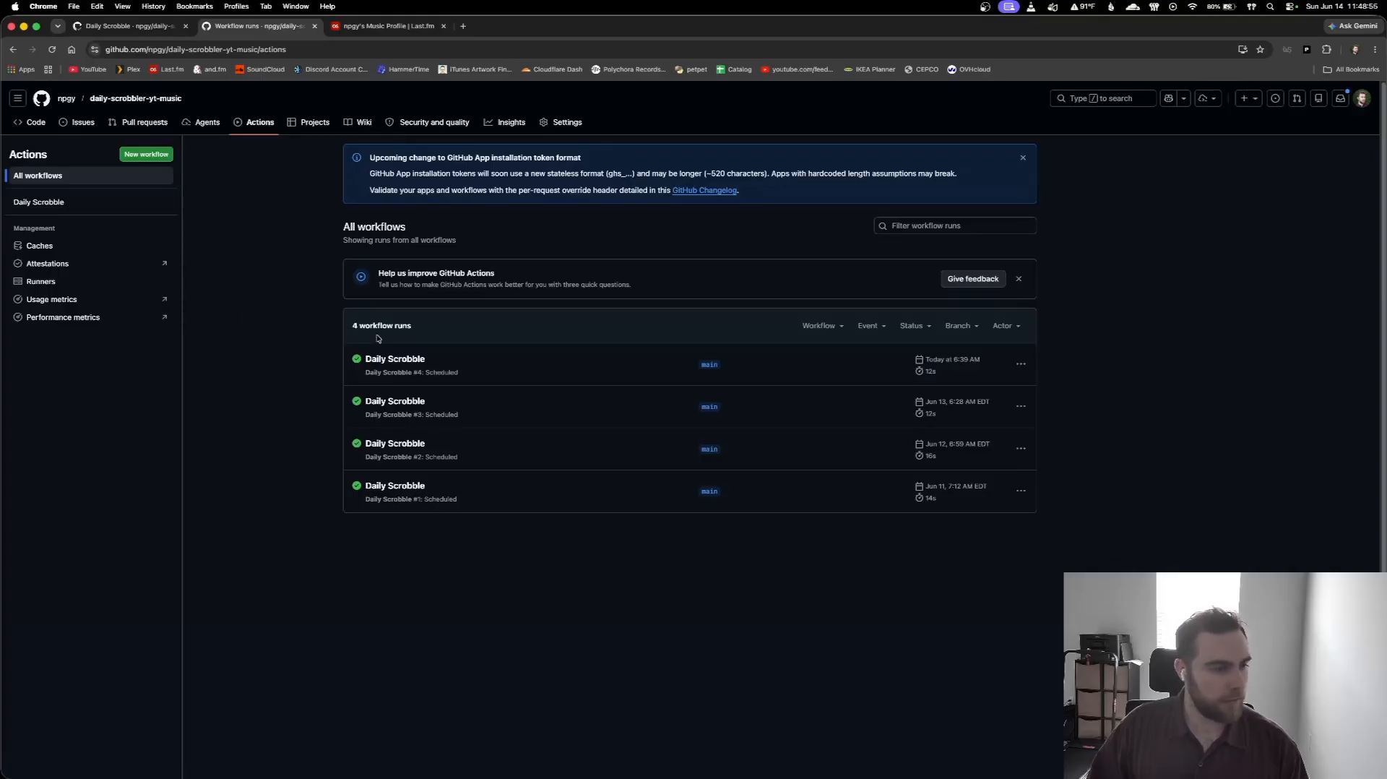
click(547, 124)
click(449, 504)
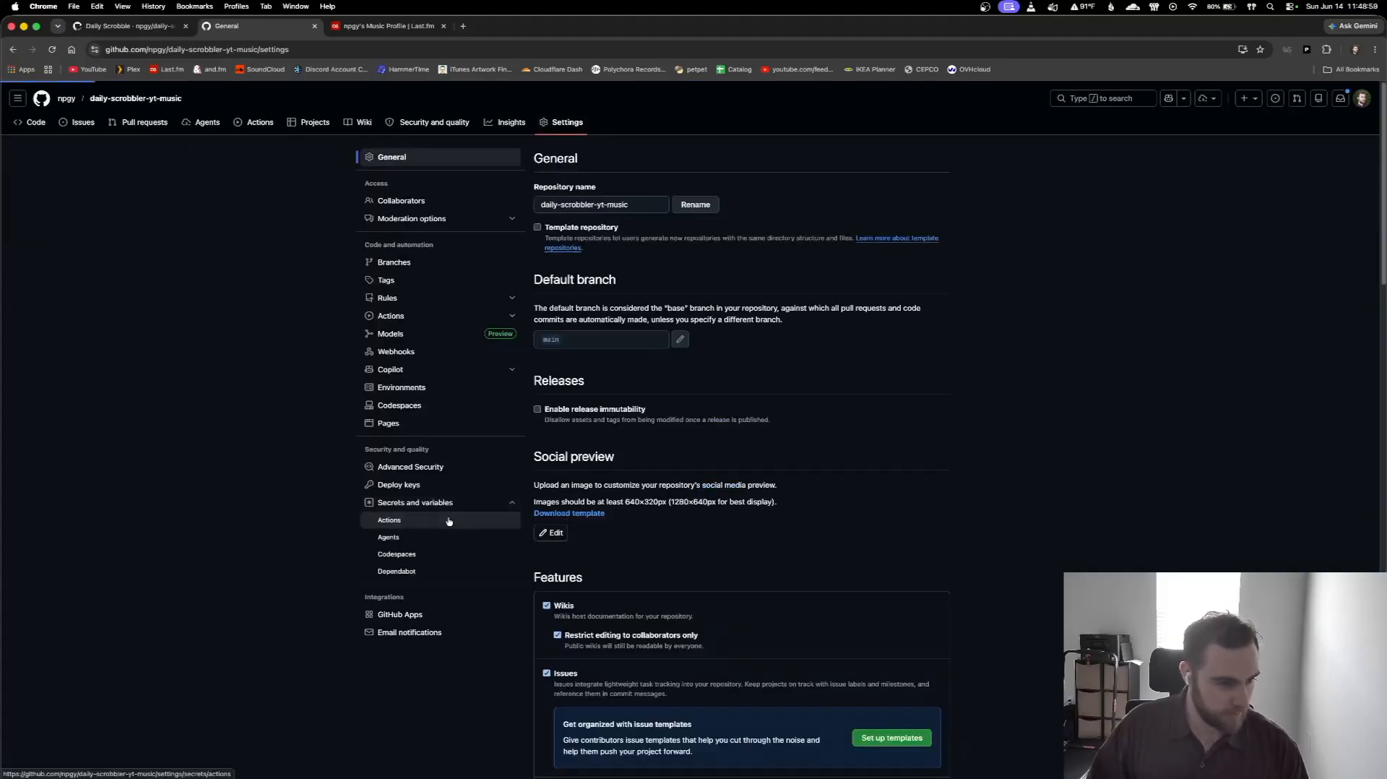
click(449, 520)
Show the manual run options for the Daily Scrobble workflow and dismiss them without starting a run.
click(254, 122)
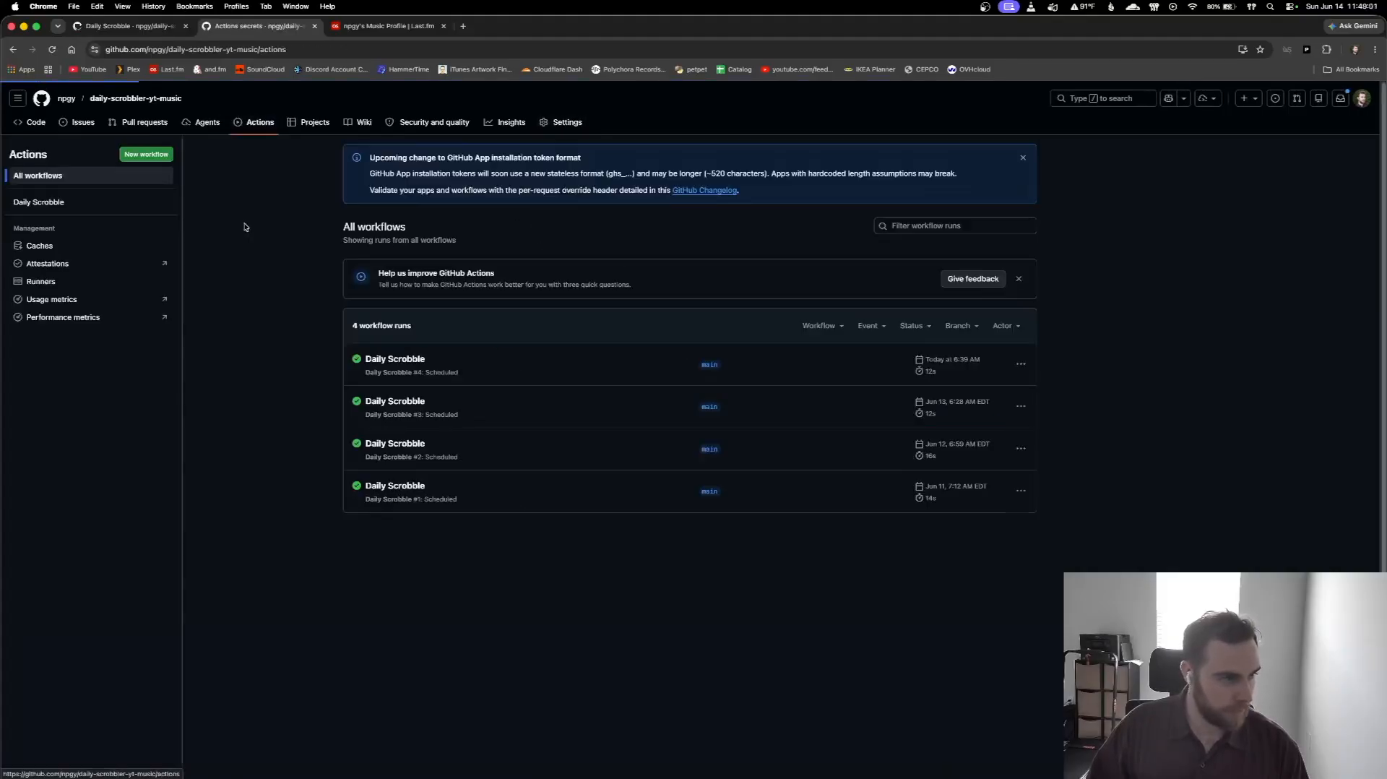
click(40, 202)
click(997, 359)
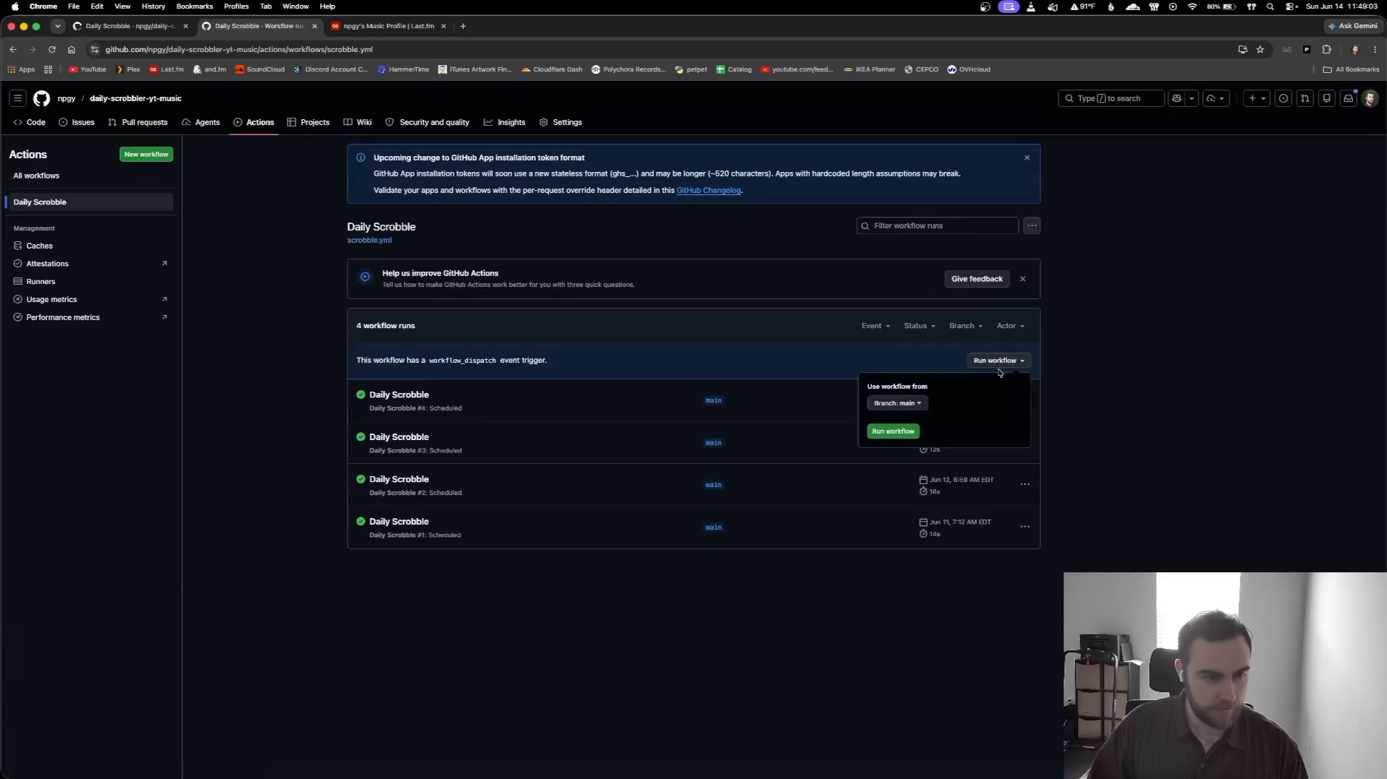
click(588, 364)
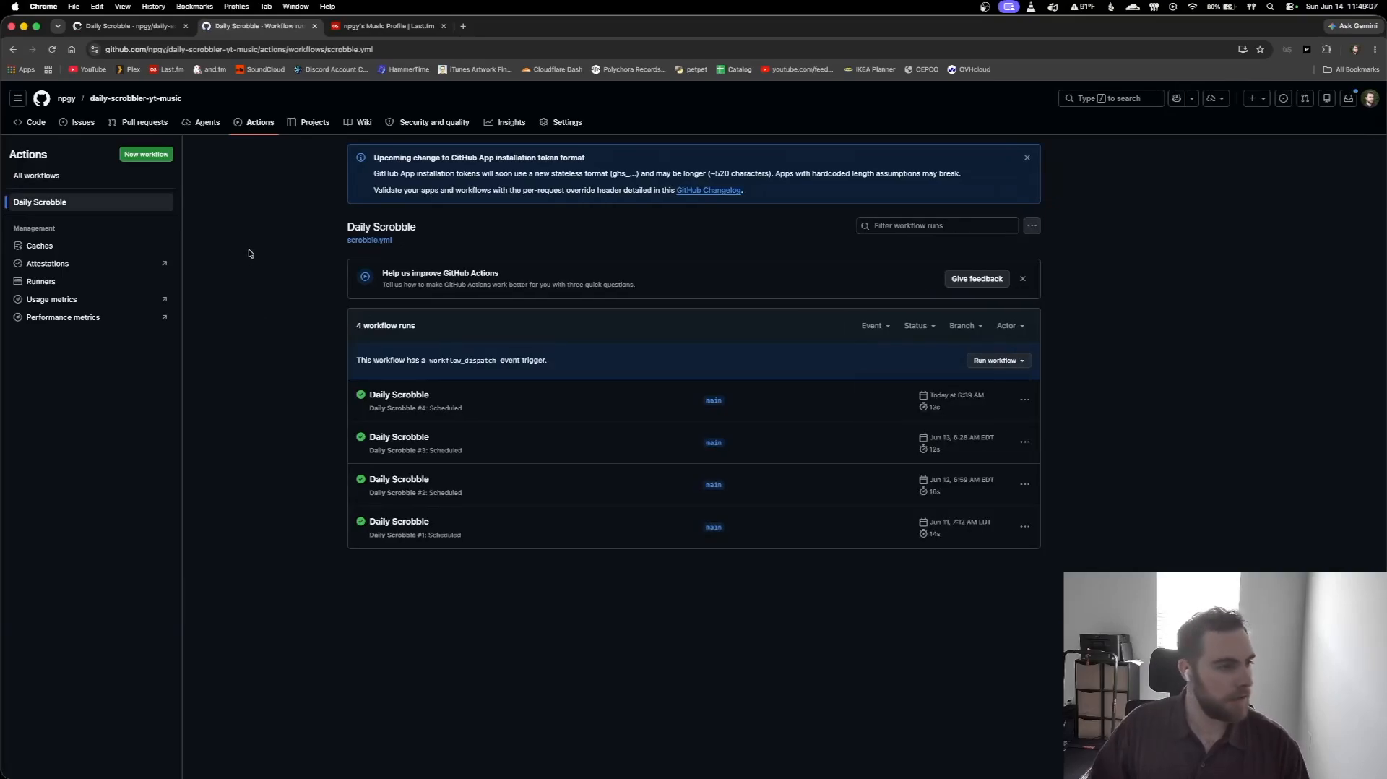
Return to the repository's main code page and look over its file list.
click(38, 123)
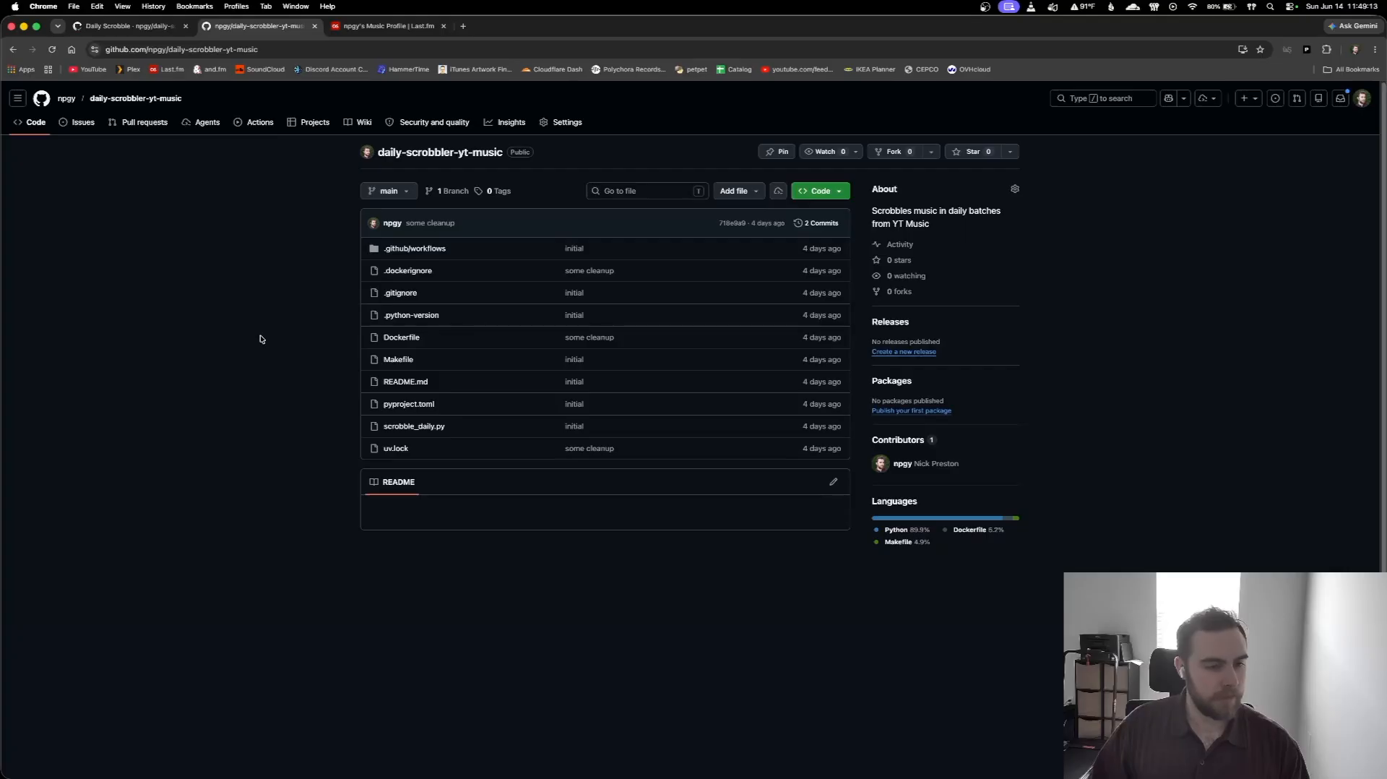
drag(471, 434, 433, 246)
click(463, 425)
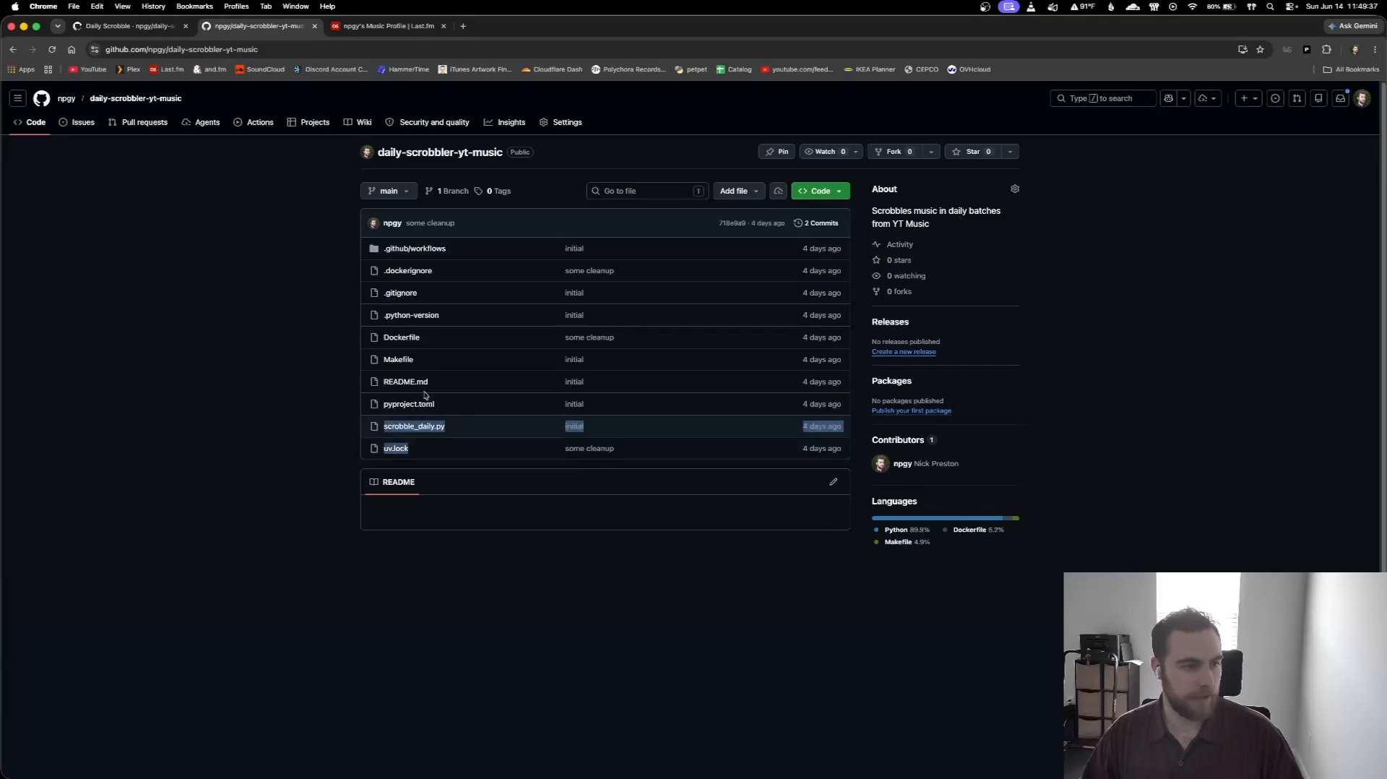
mouse_move(876, 752)
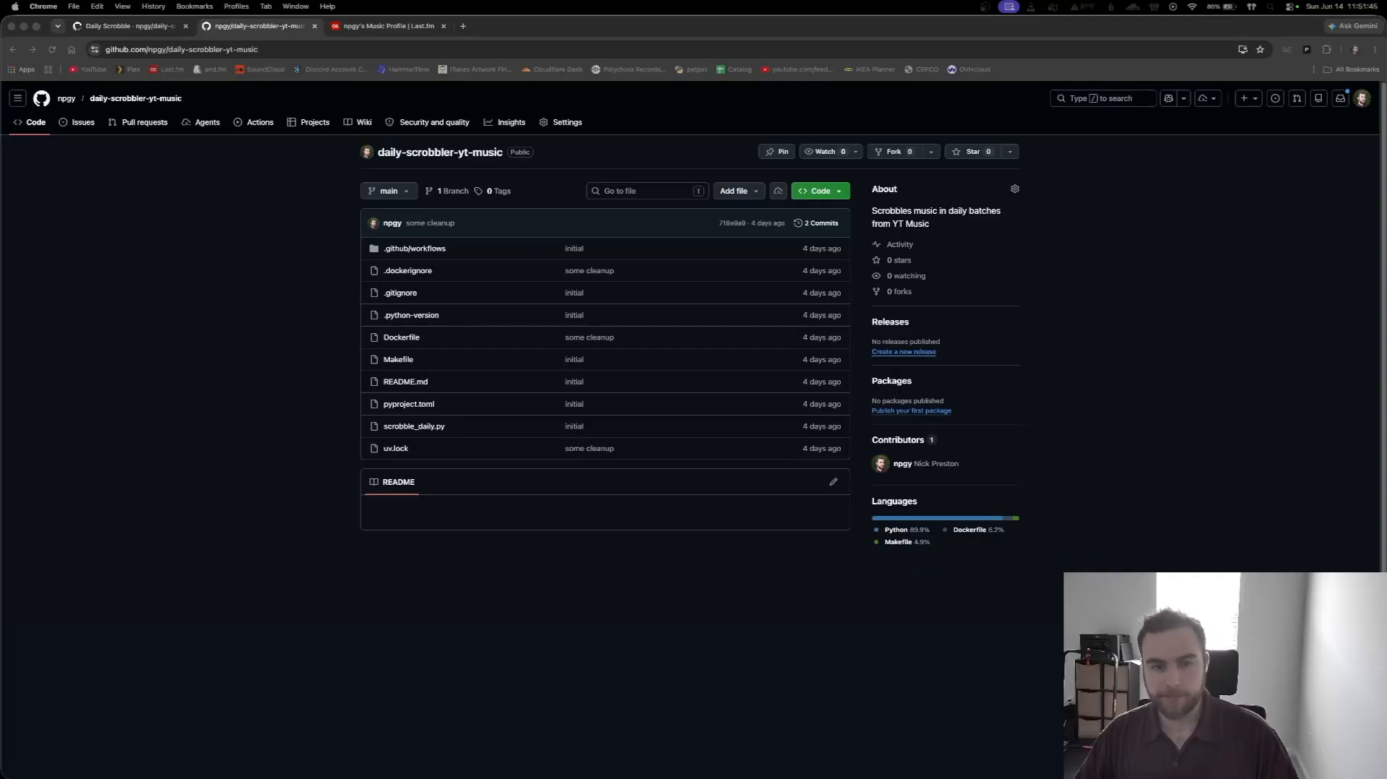
click(1053, 626)
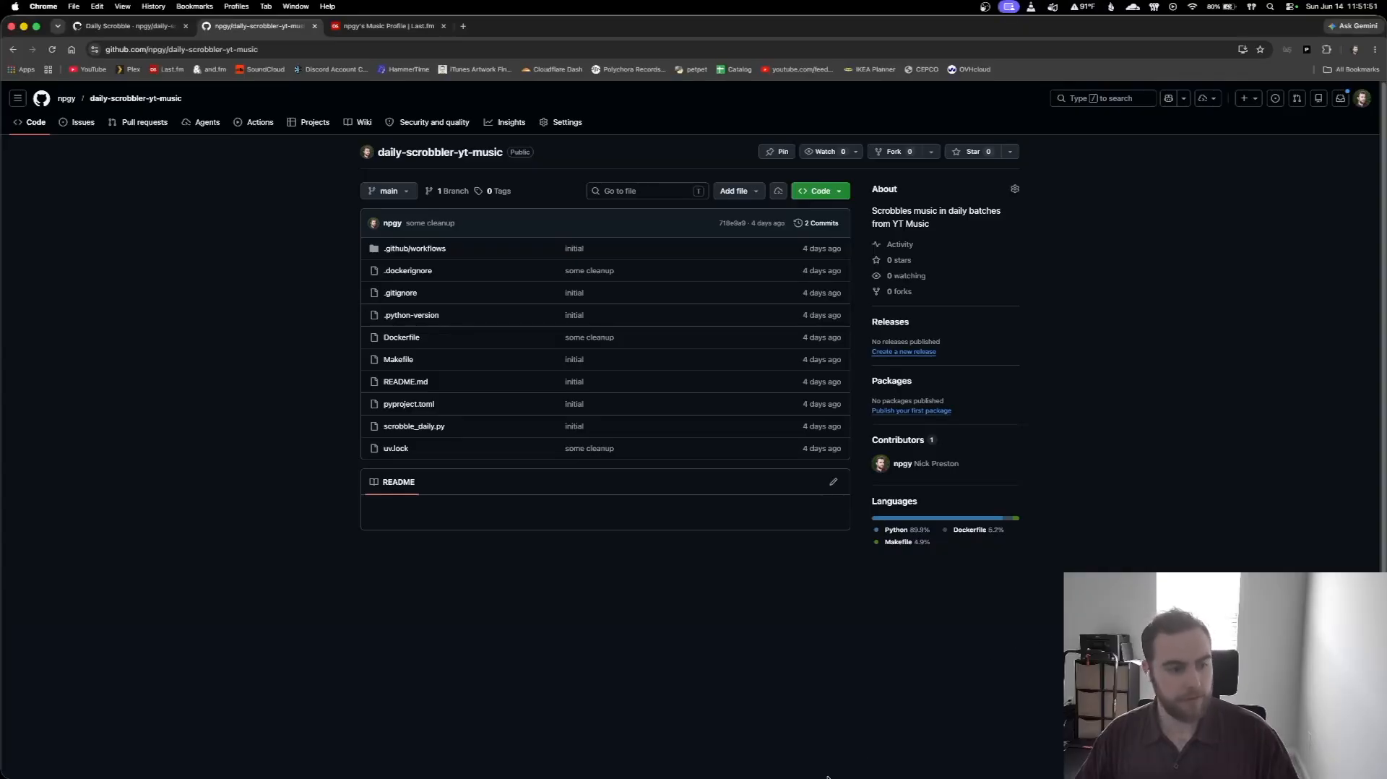
mouse_move(618, 776)
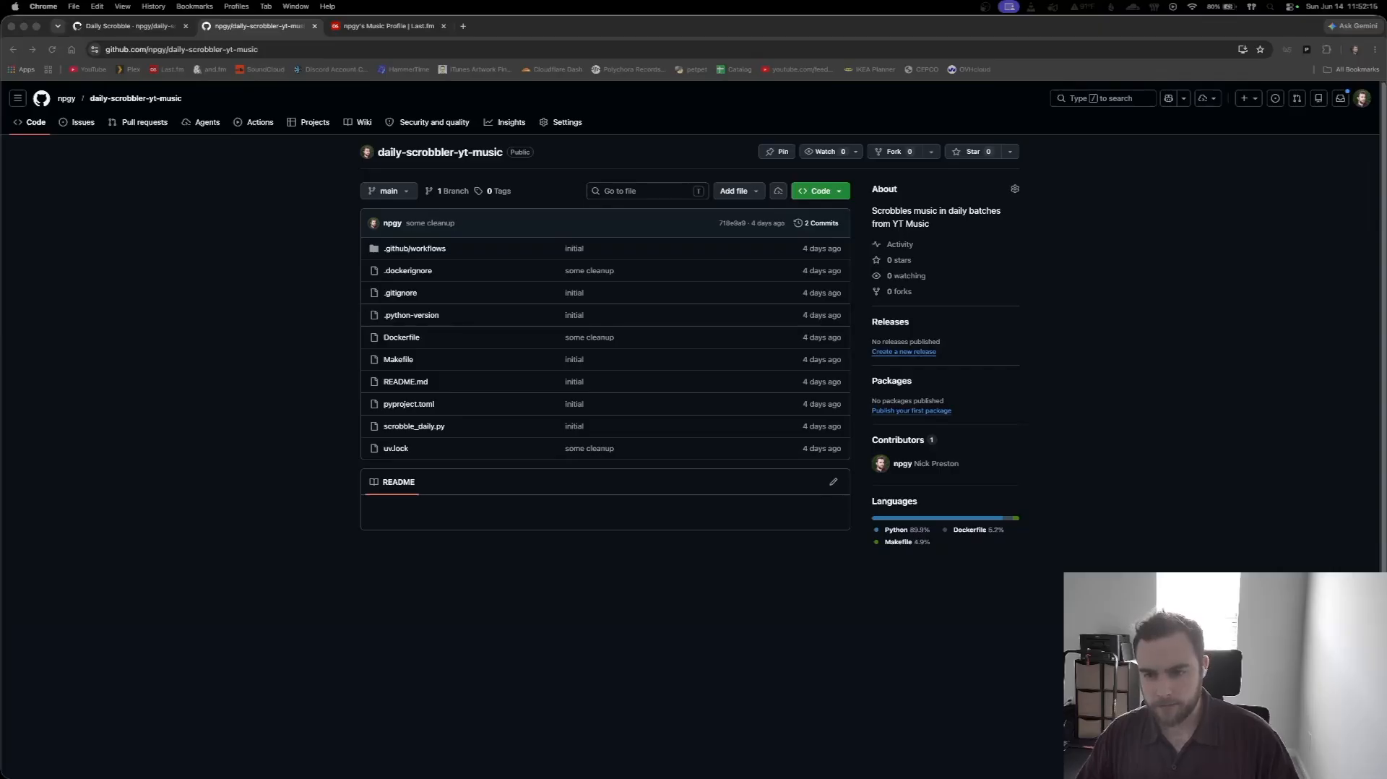
click(1244, 350)
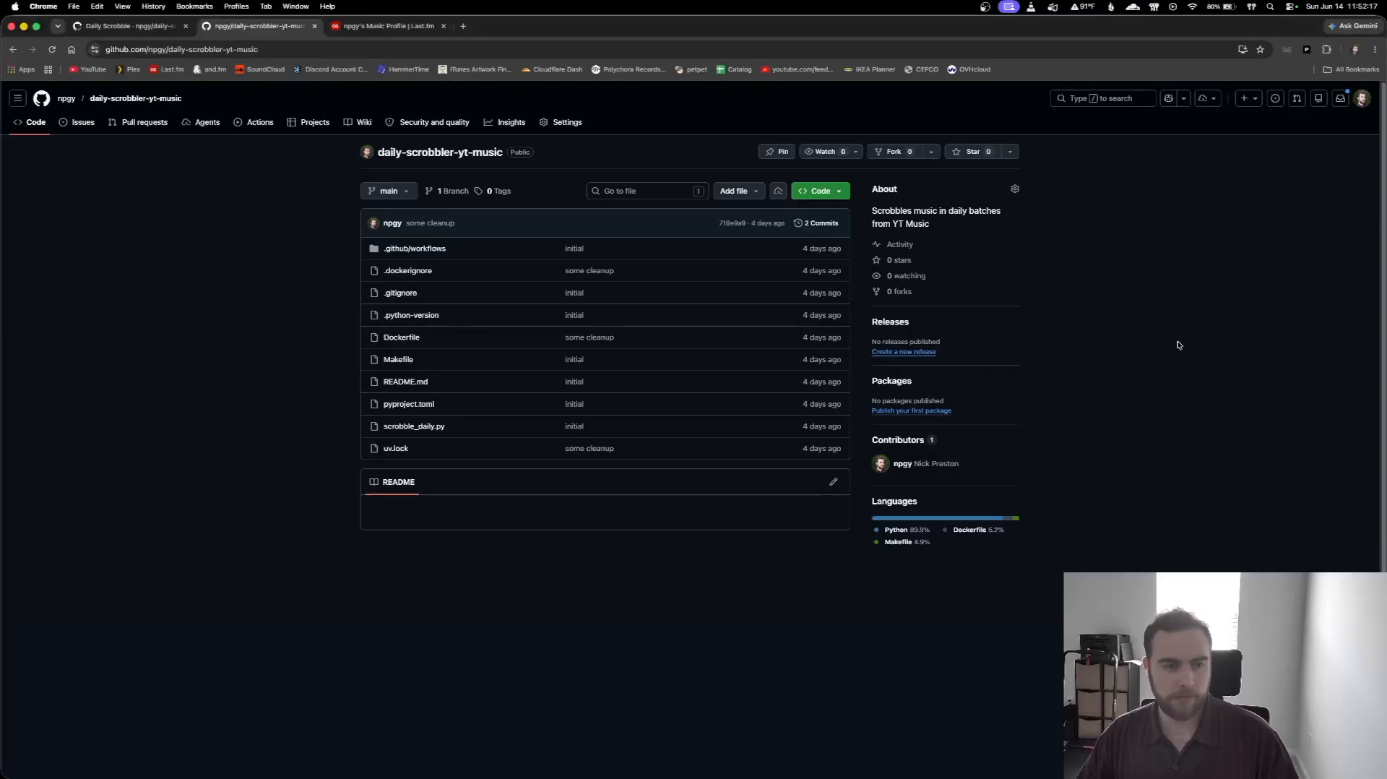